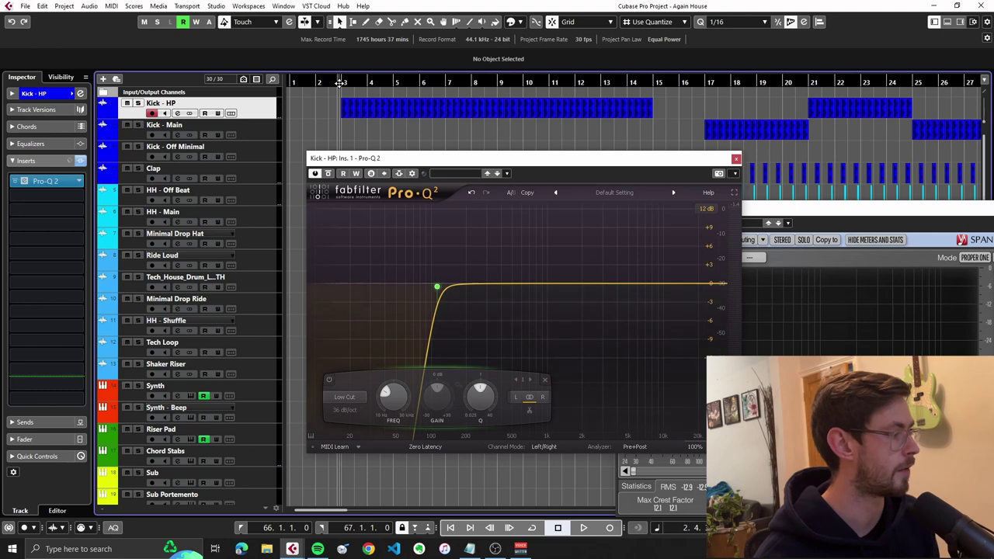
Play the high-passed intro kick from bar 3 with its Pro-Q 2 low cut open, and close the equalizer window
key(space)
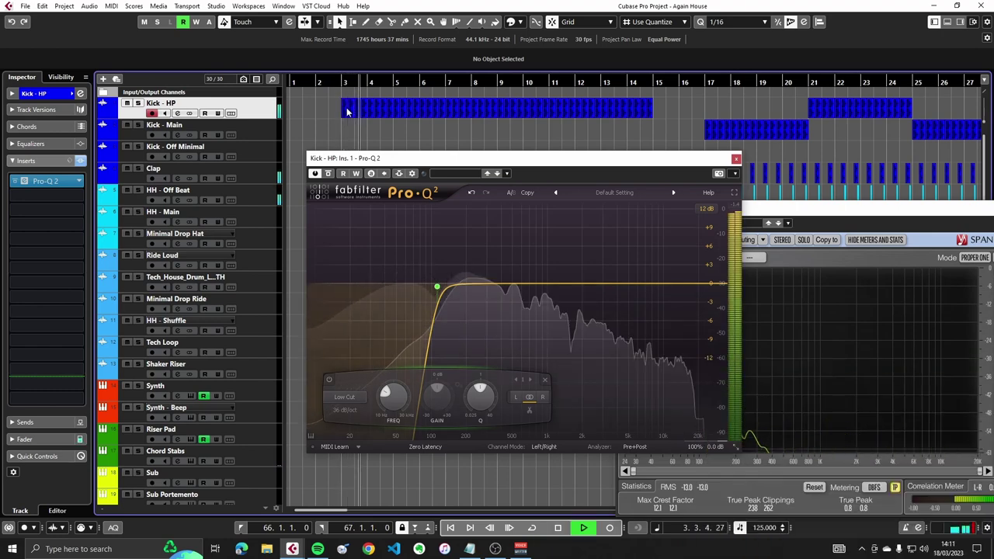
key(space)
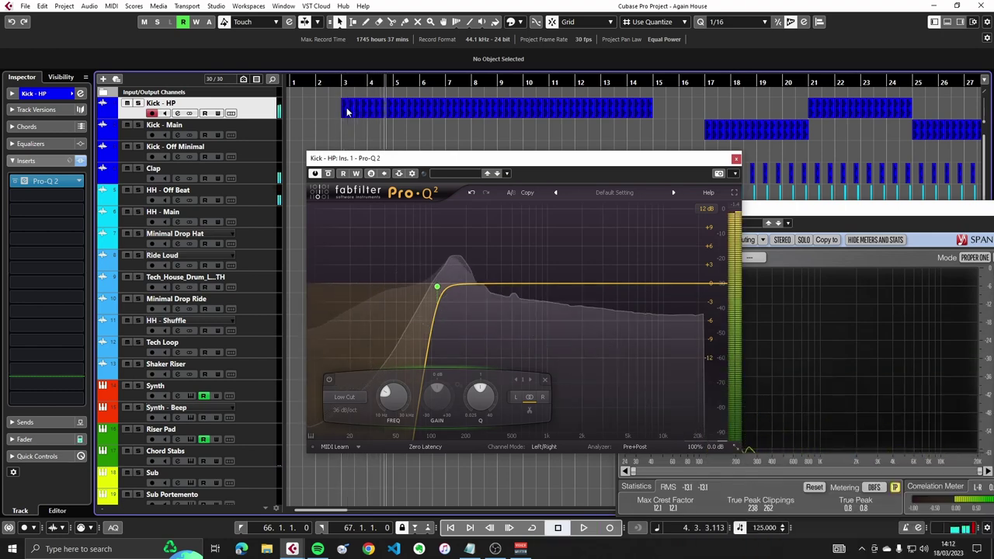
click(733, 158)
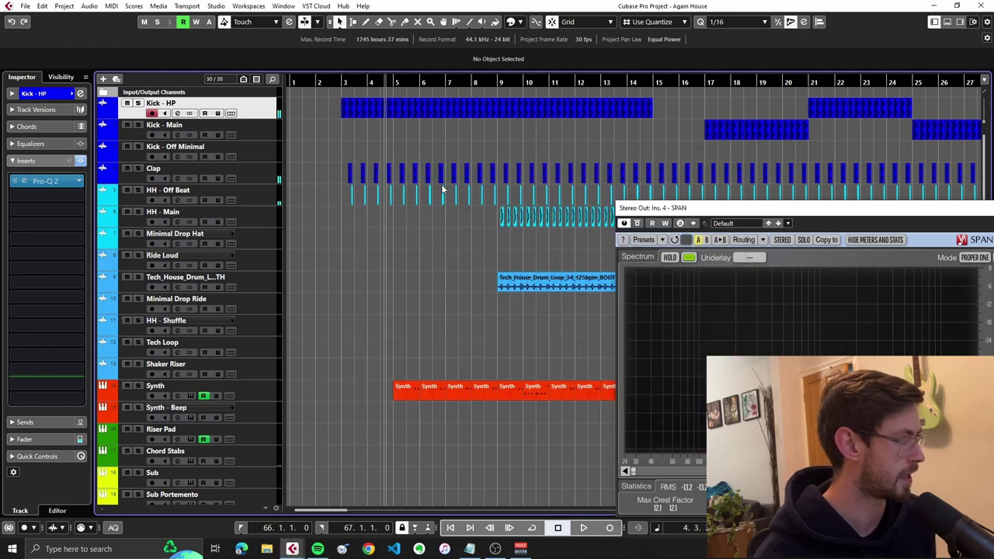
Solo the Clap track and play it from bar 3 to hear the clap alone
click(182, 167)
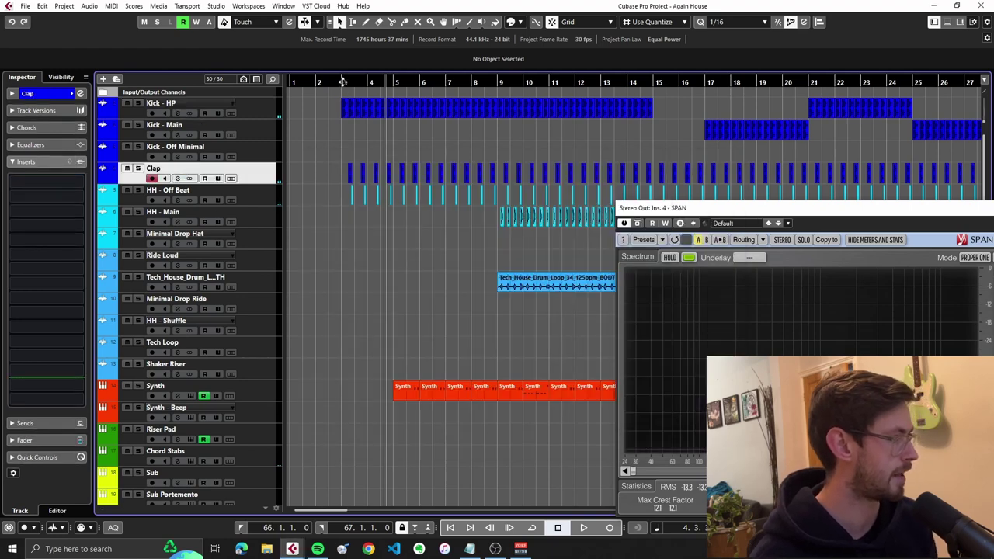
drag(343, 82, 327, 193)
click(139, 169)
key(space)
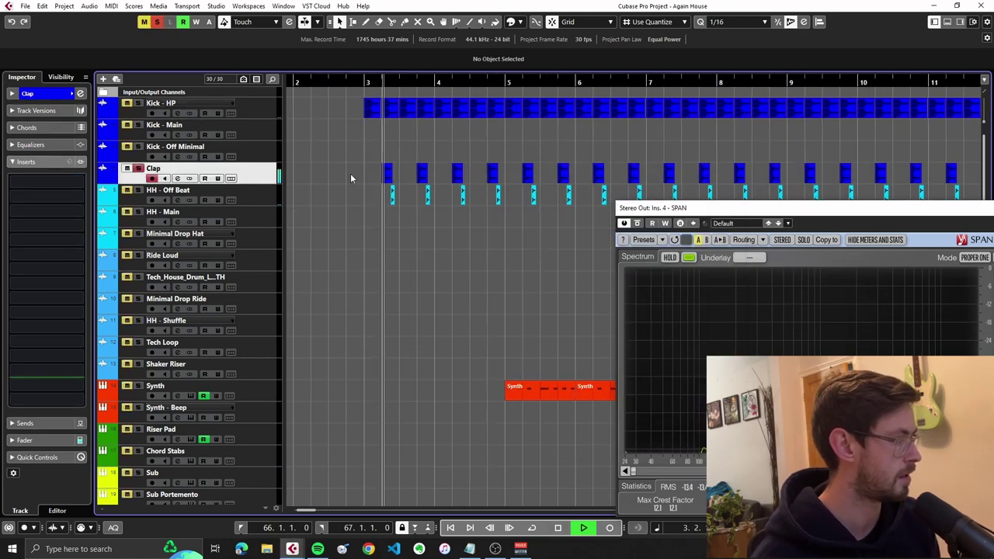
key(space)
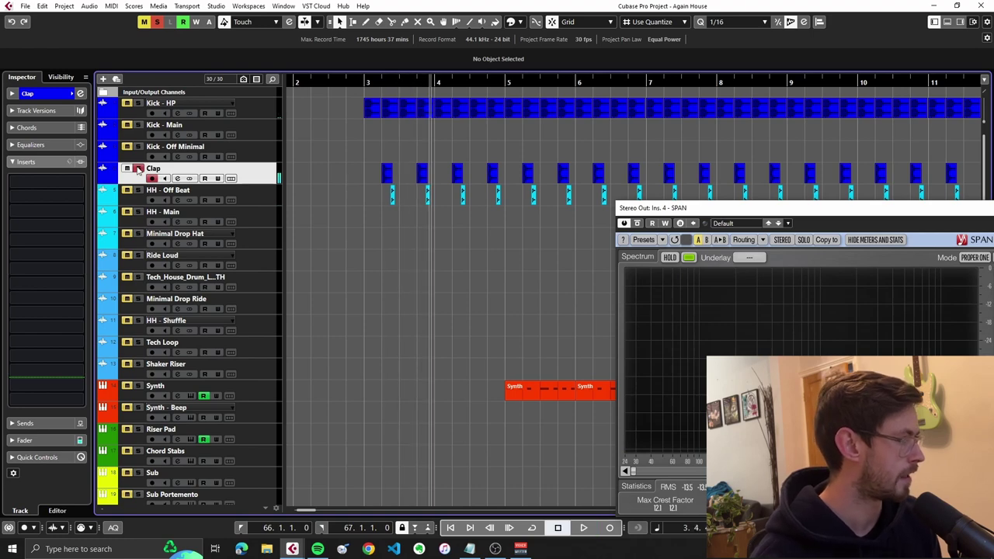
Move the solo from Clap to HH - Off Beat and play the off-beat hi-hat from bar 3
click(138, 168)
click(142, 191)
click(139, 190)
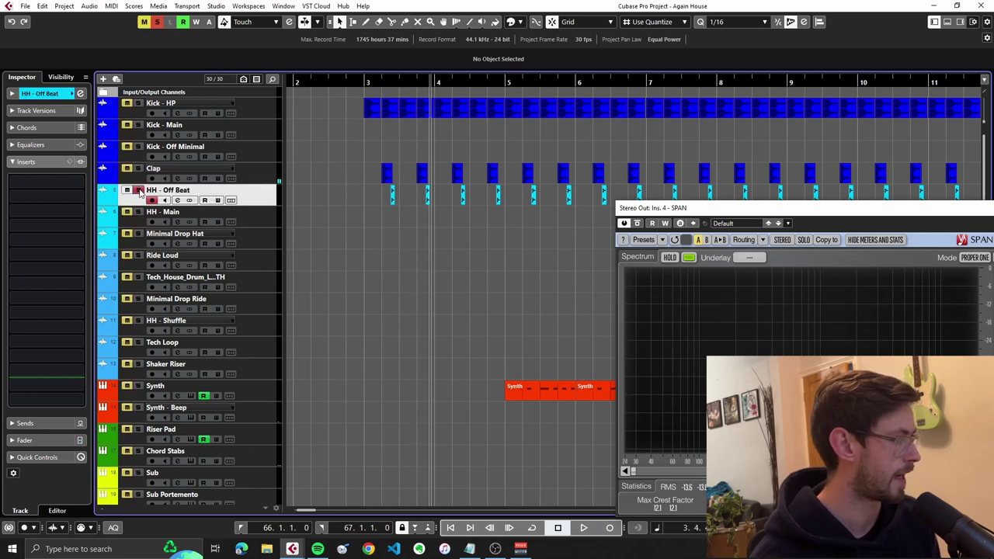
click(377, 82)
key(space)
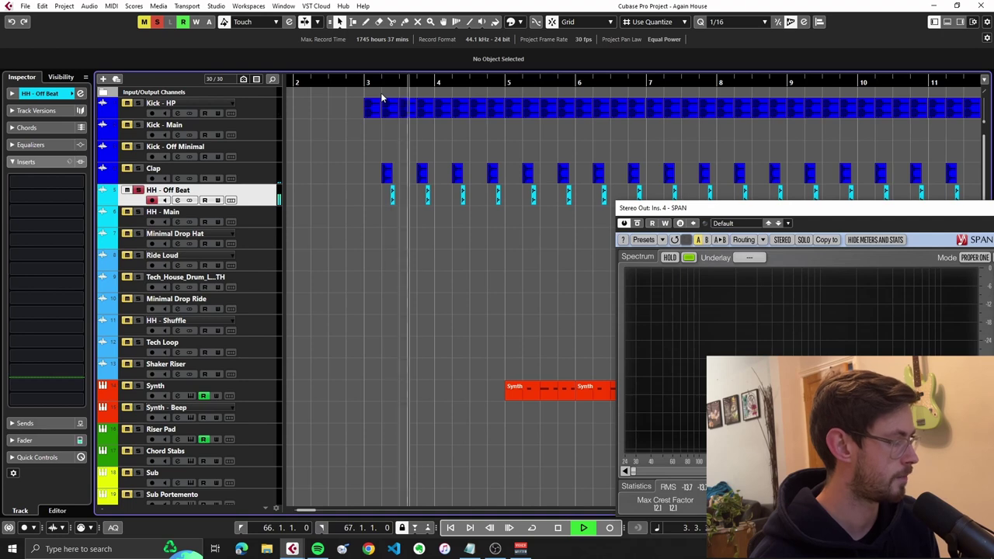
key(space)
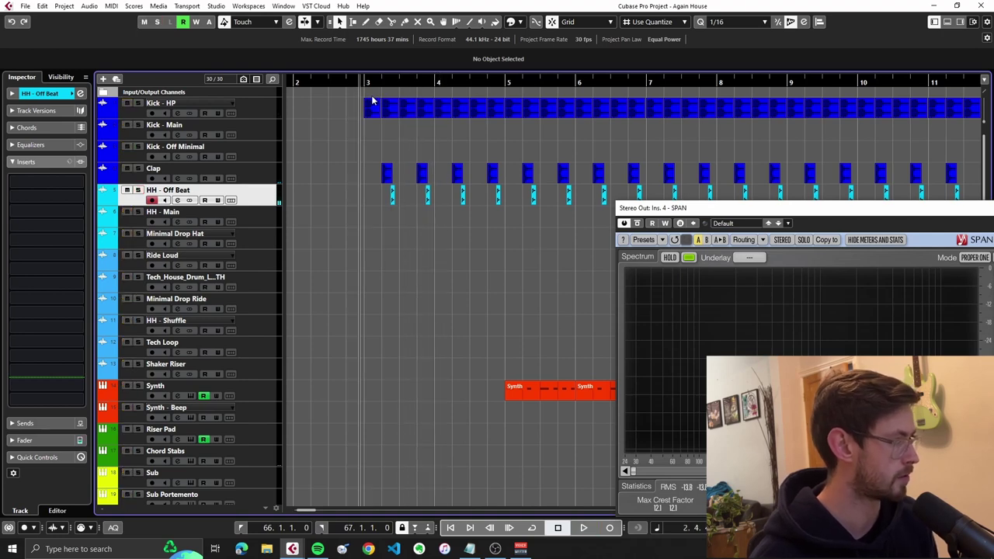
Play the full intro from bar 3 until the Synth and Vocal - Intro parts have entered at bar 5
key(space)
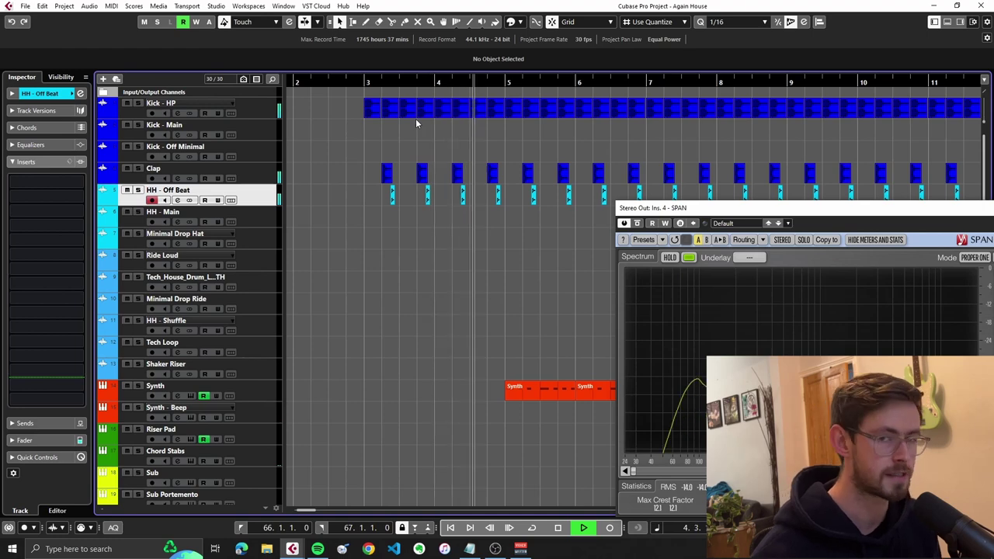
scroll(494, 216, down, 3)
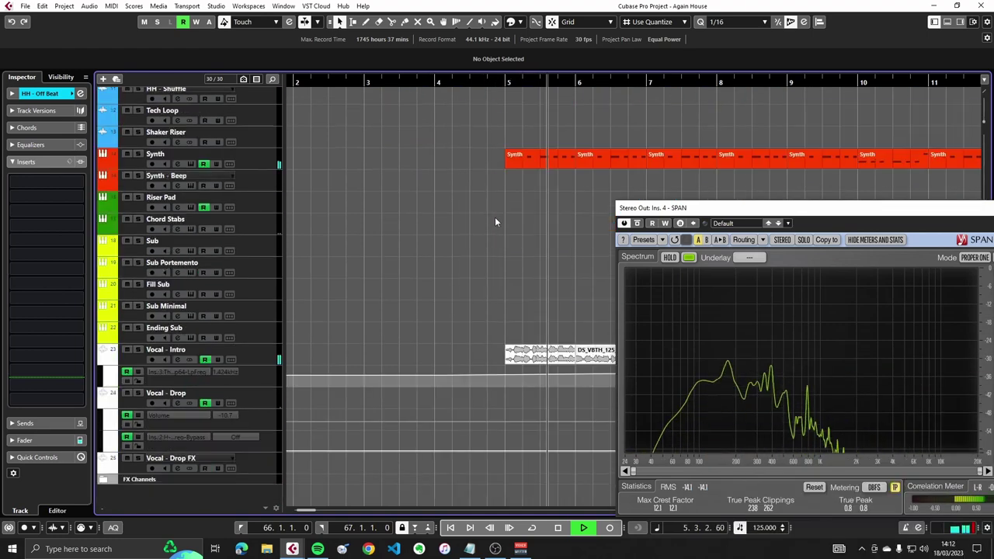
key(g)
key(g)
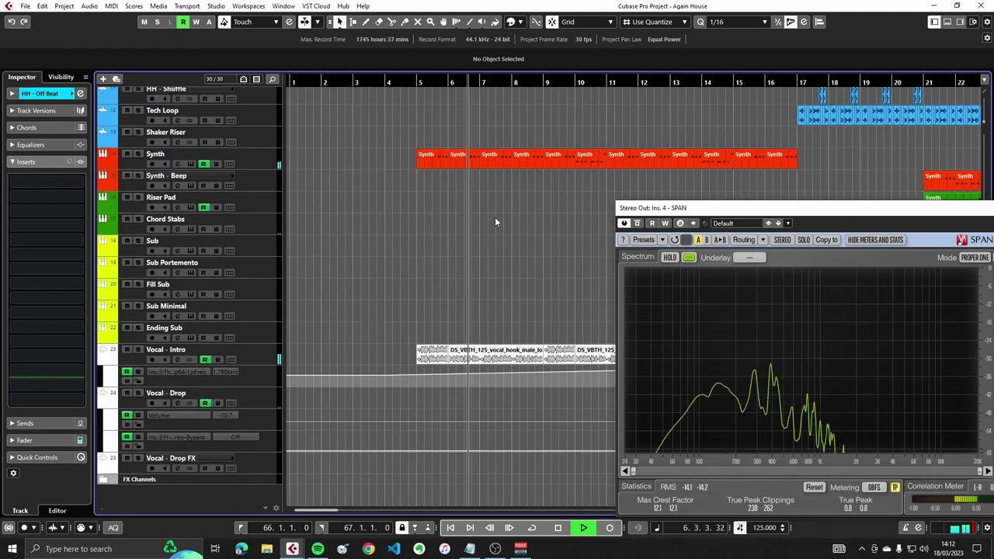
key(space)
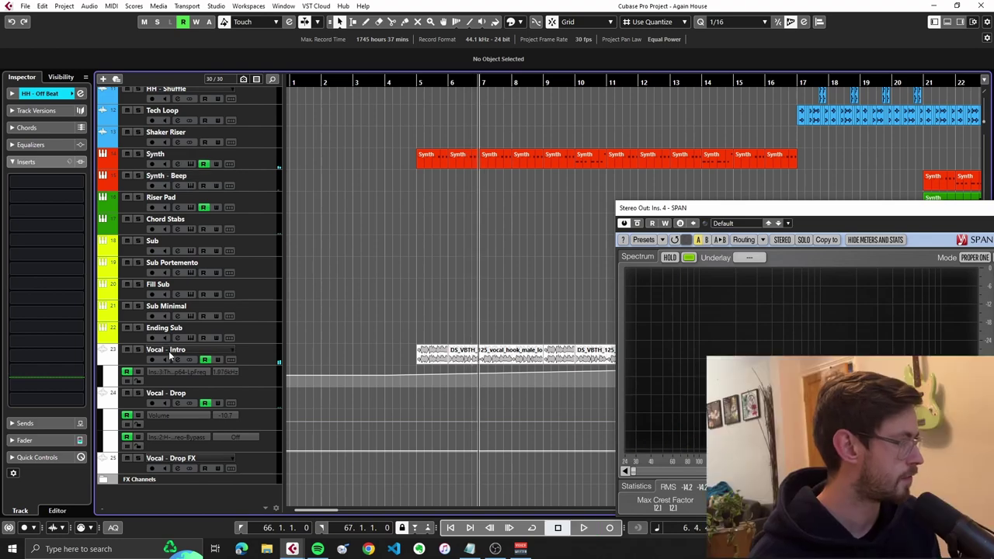
Solo the Vocal - Intro track and play it from bar 17
click(169, 354)
click(138, 349)
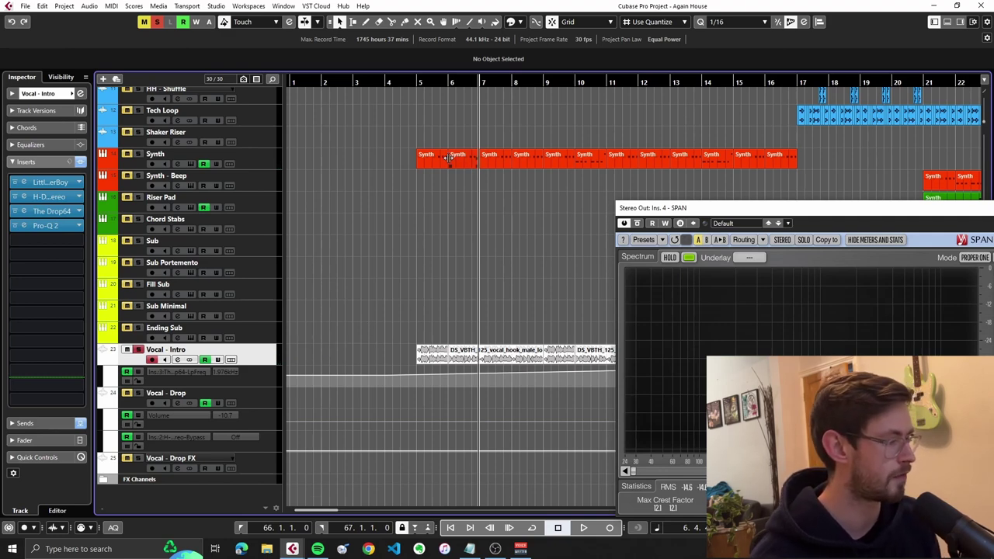
click(454, 214)
key(g)
key(g)
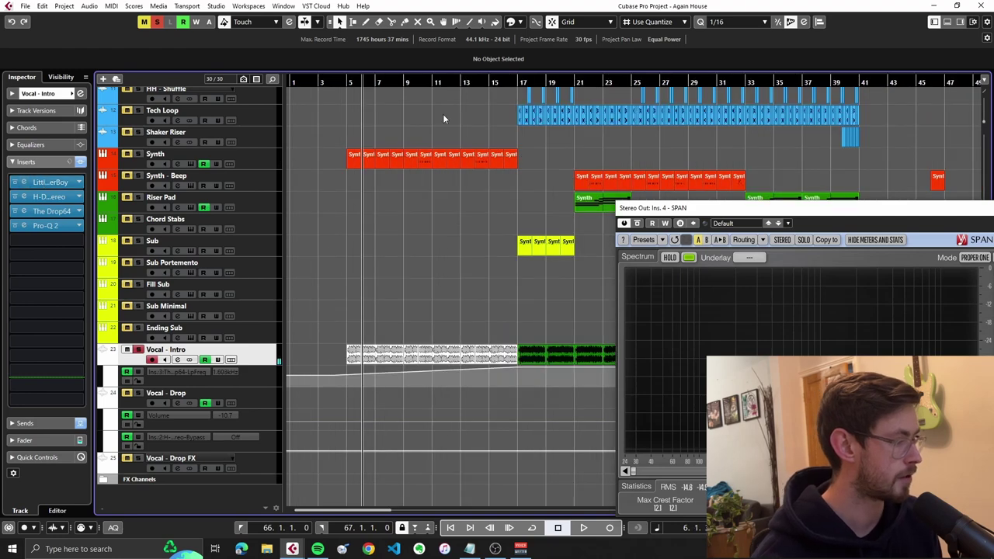
click(517, 83)
key(space)
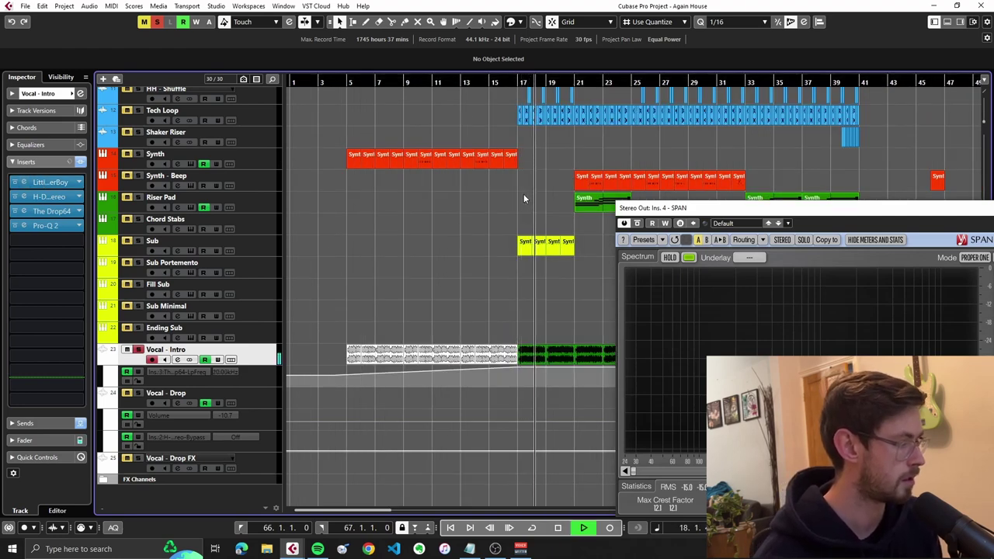
key(space)
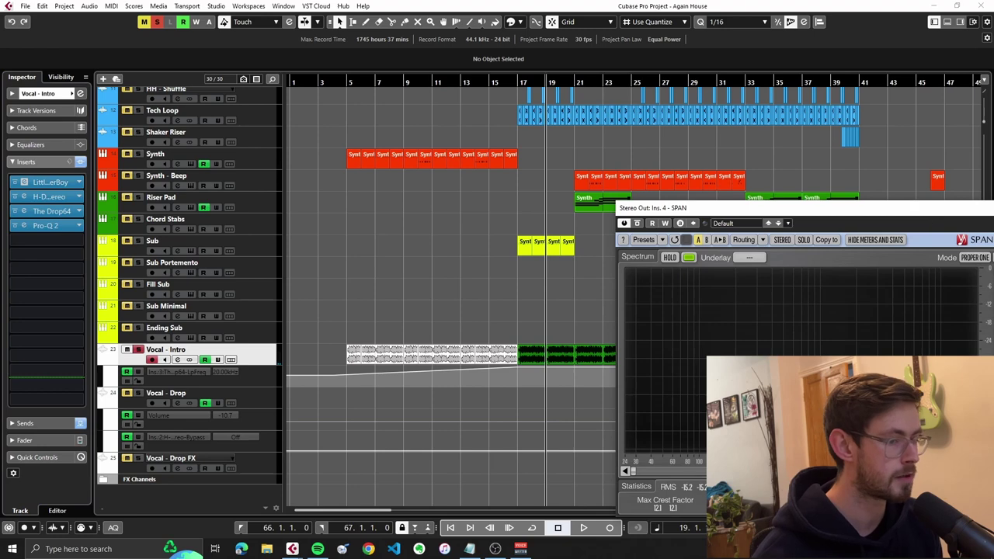
Reset LittleAlterBoy's pitch to 0.0 semitones and try different formant values while playing the soloed intro vocal from bar 17
drag(729, 200, 490, 161)
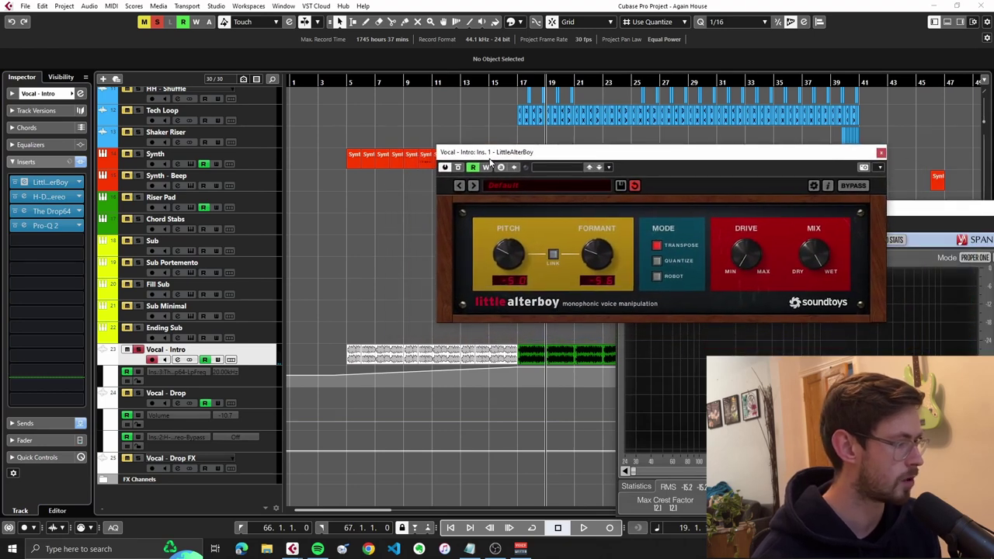
click(522, 79)
double_click(509, 256)
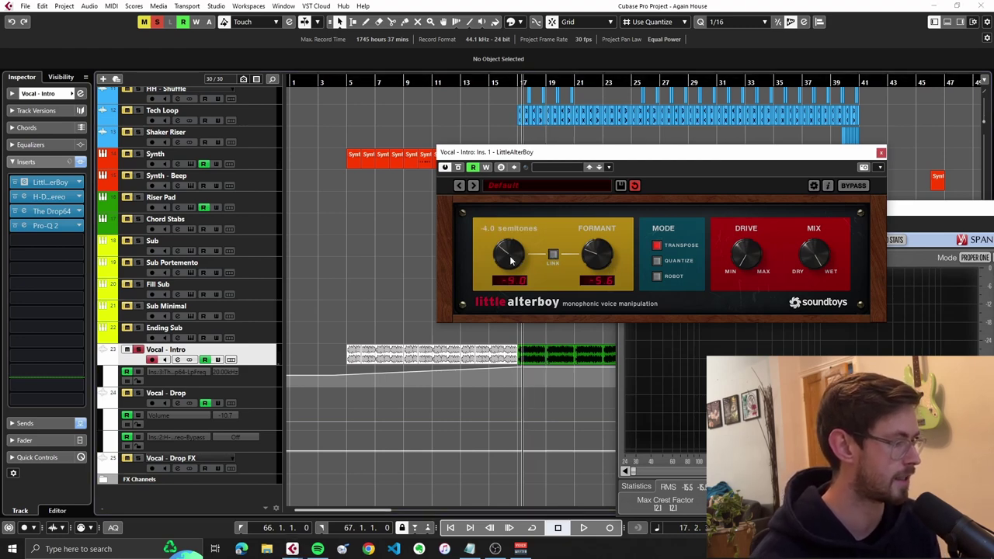
key(space)
double_click(605, 256)
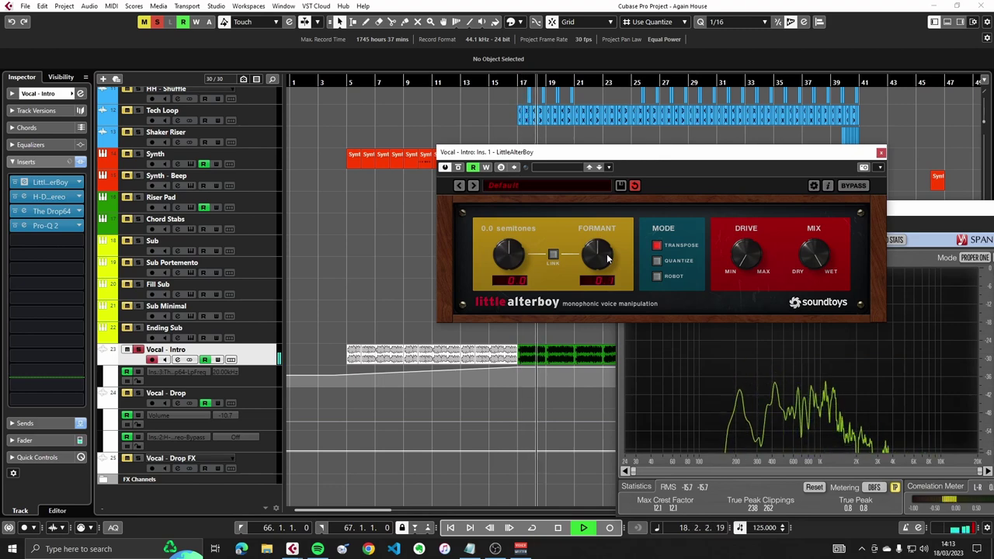
key(space)
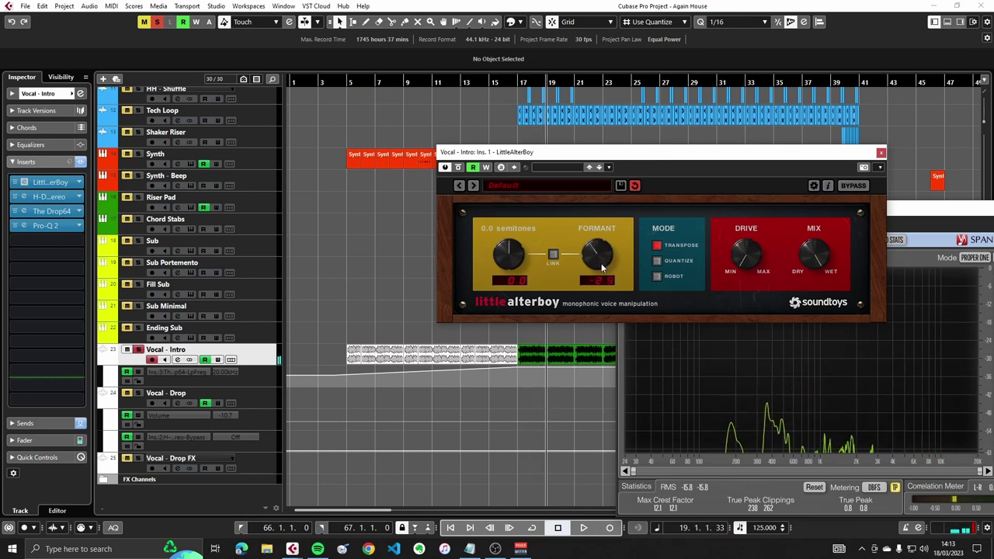
Examine the H-Delay, The Drop 64 and Pro-Q 2 inserts on Vocal - Intro, playing the intro to watch the low-pass filter sweep
click(54, 195)
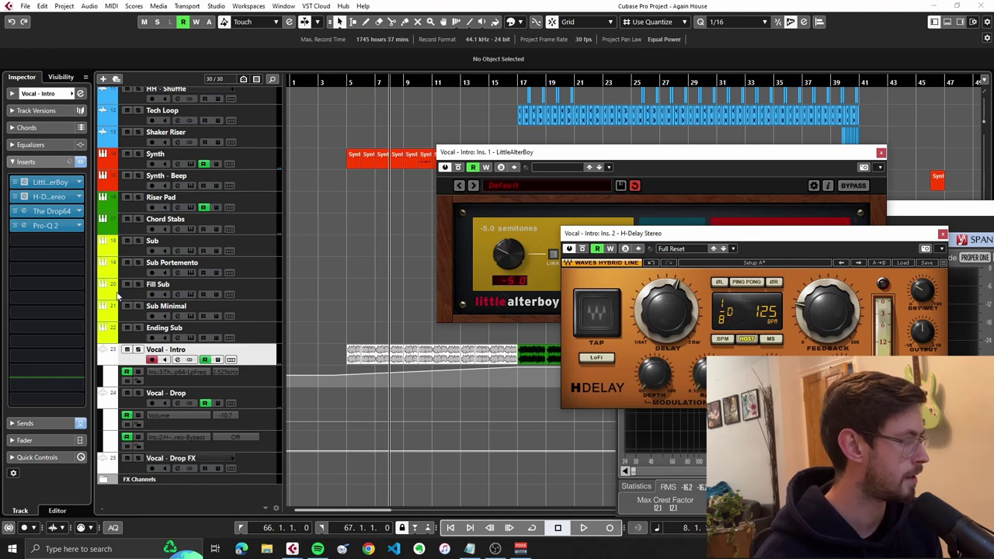
click(54, 210)
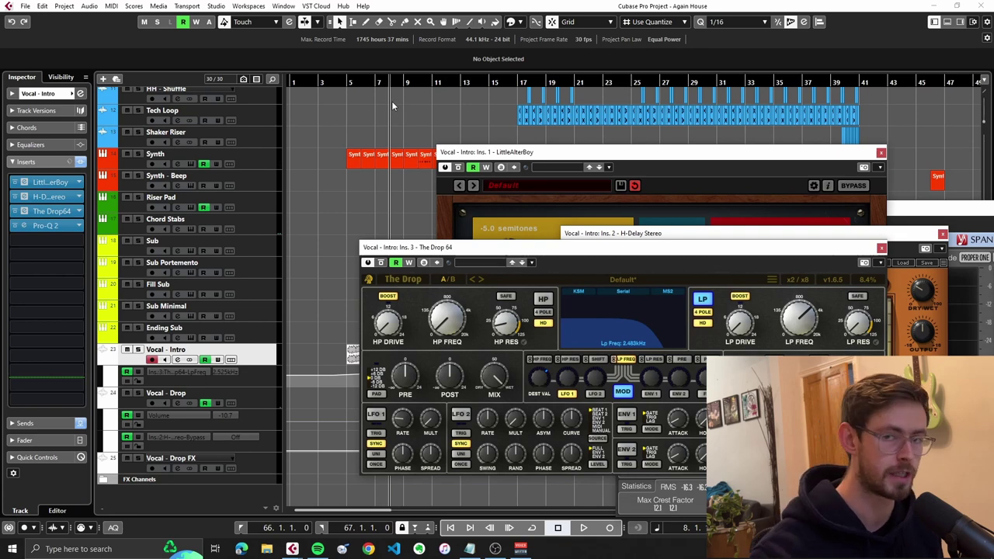
key(space)
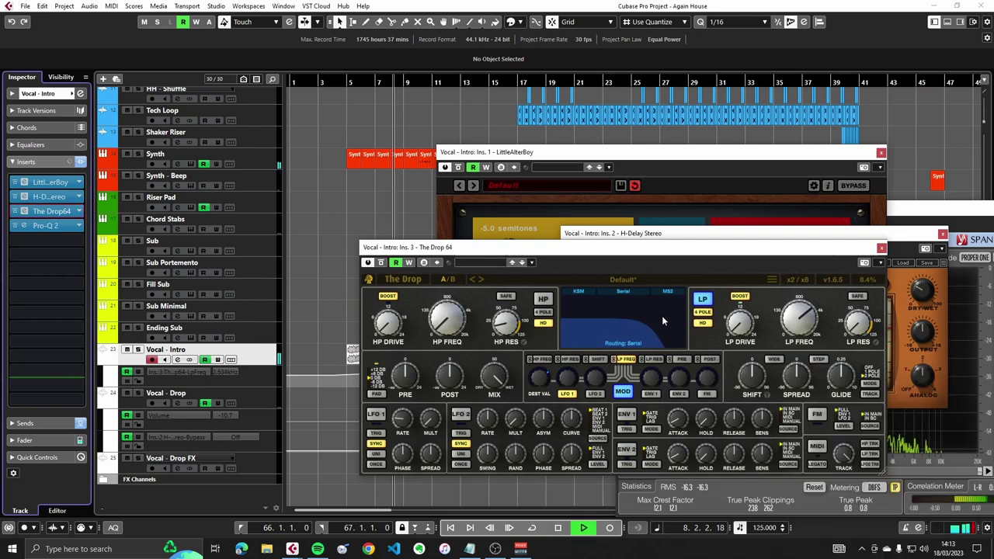
mouse_move(793, 334)
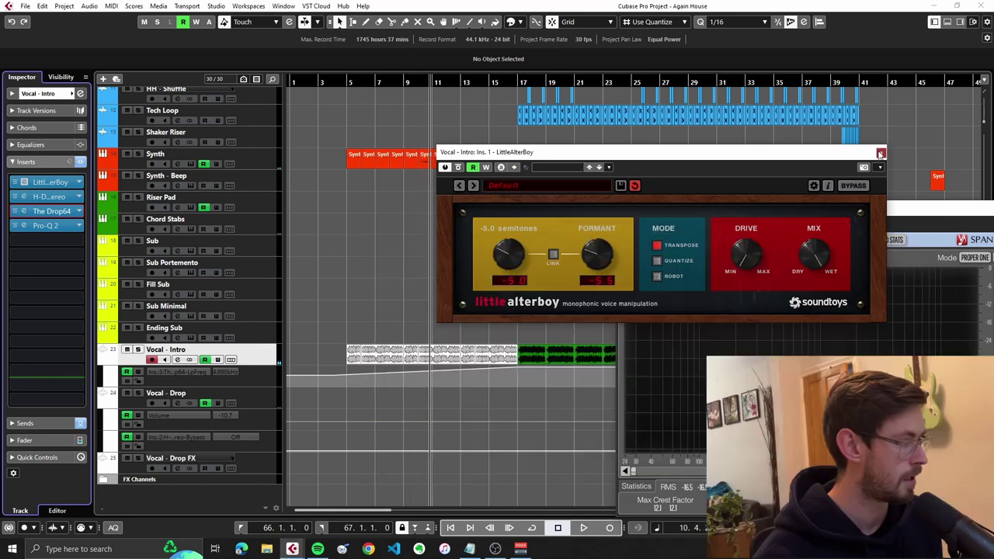
click(880, 153)
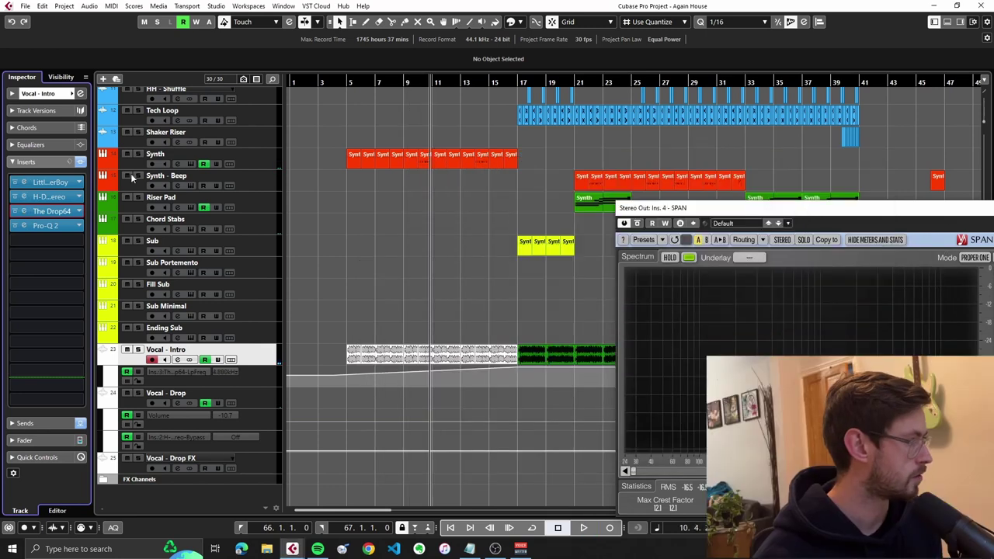
click(47, 225)
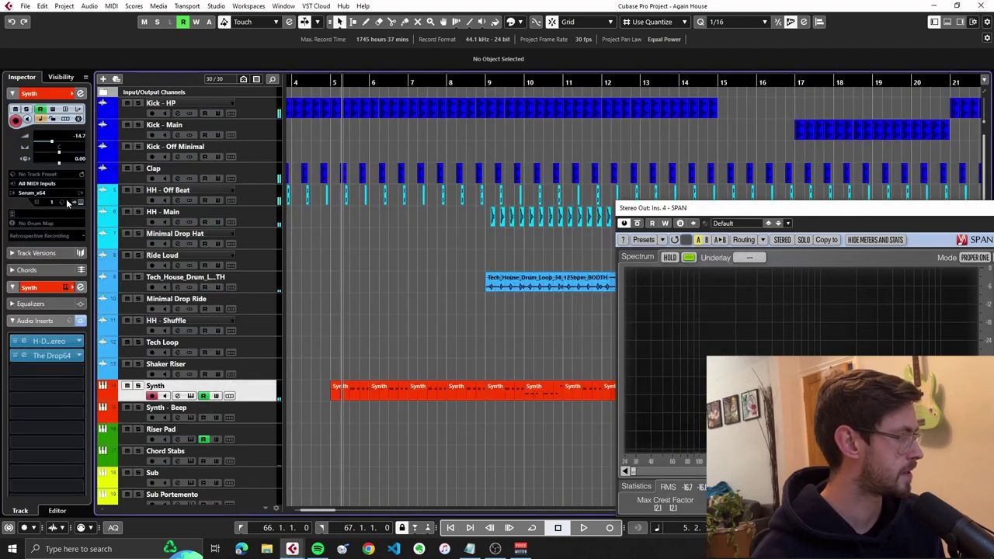
Open the Synth track's Serum instrument, play the part with its low-pass filter automation shown, and close the instrument
click(80, 203)
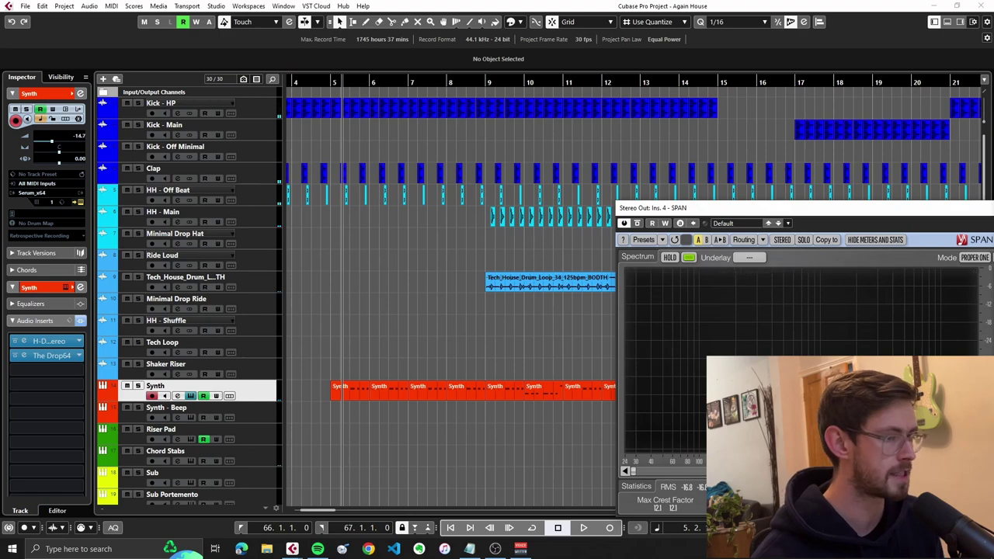
drag(815, 75, 527, 77)
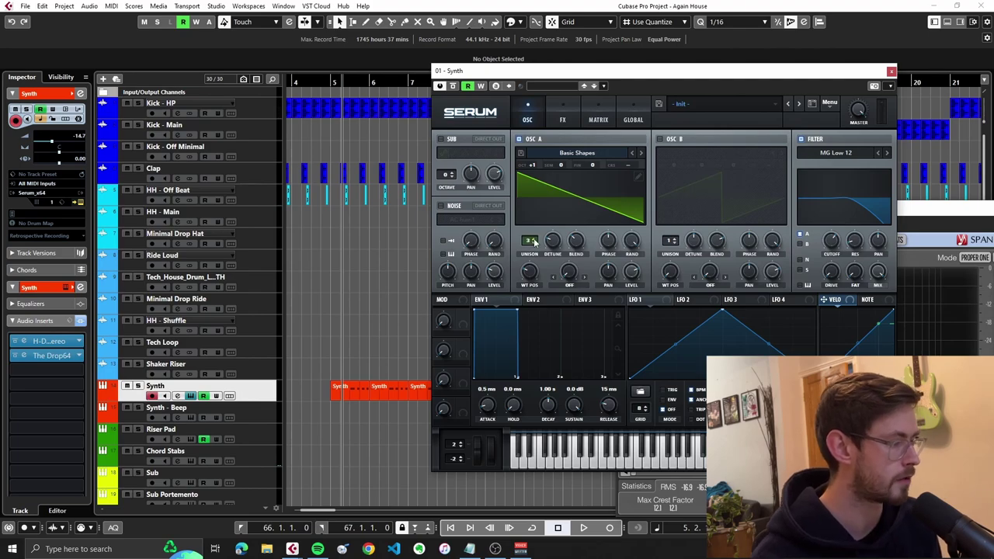
key(space)
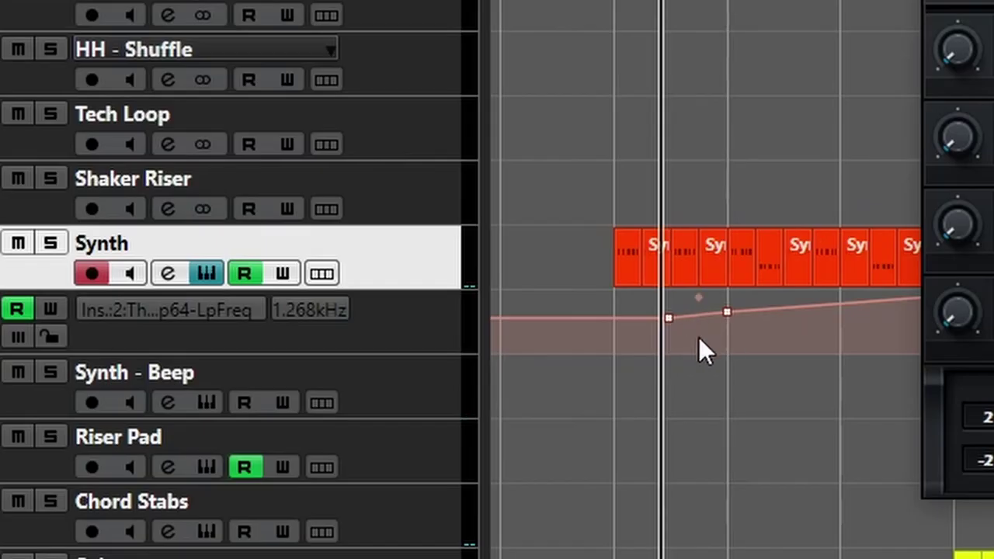
key(g)
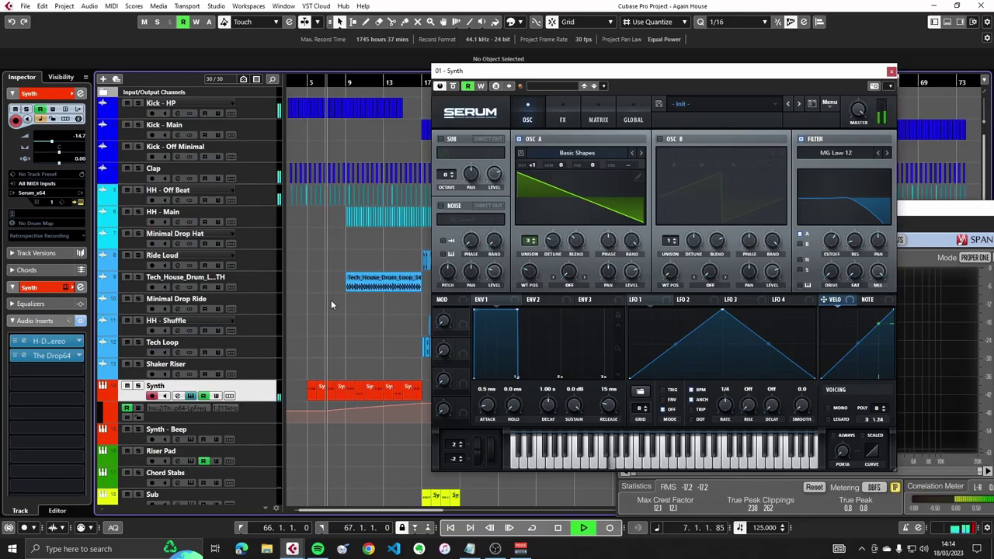
click(891, 70)
Select the HH - Main track and replay the arrangement from just before bar 9, where the hi-hats and drum loop enter
key(h)
key(h)
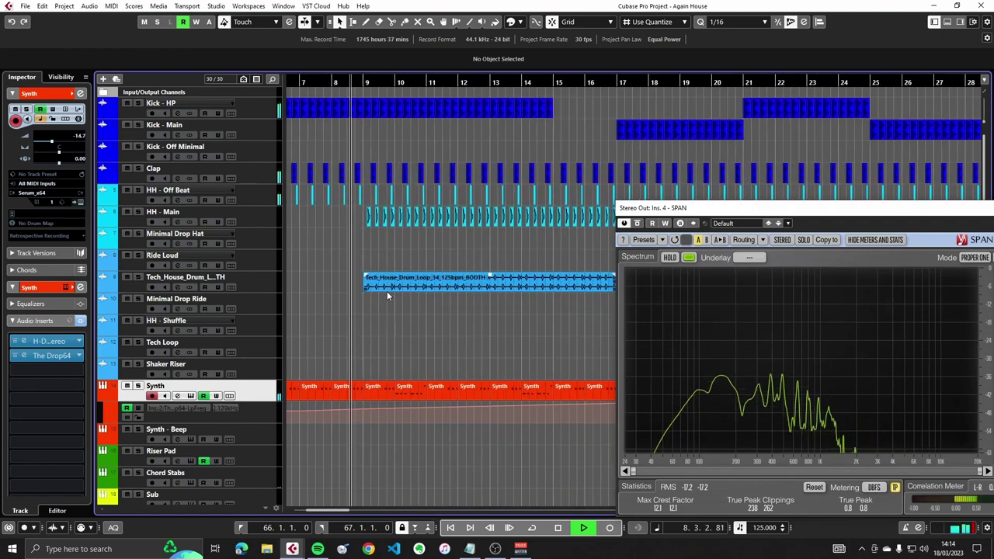
key(h)
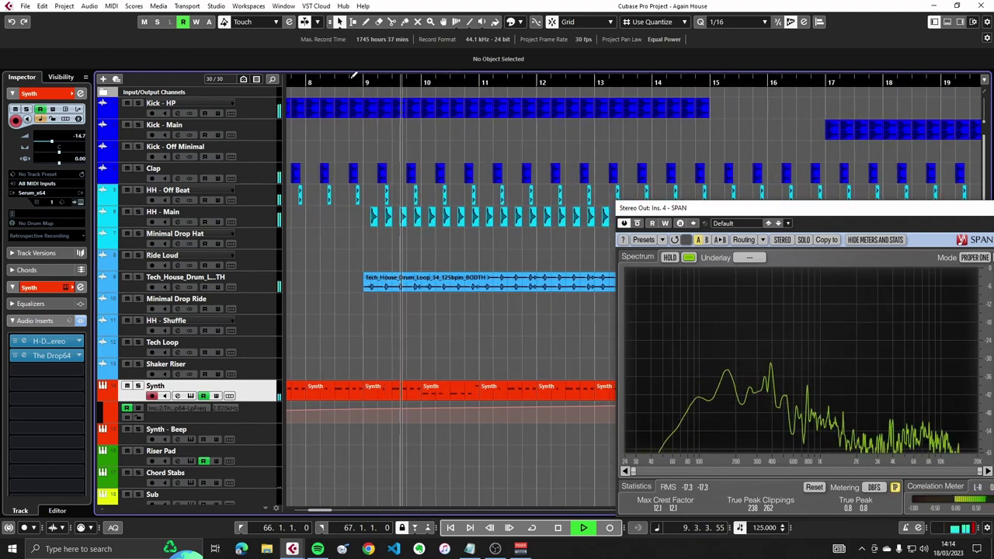
key(space)
drag(354, 75, 261, 254)
click(175, 214)
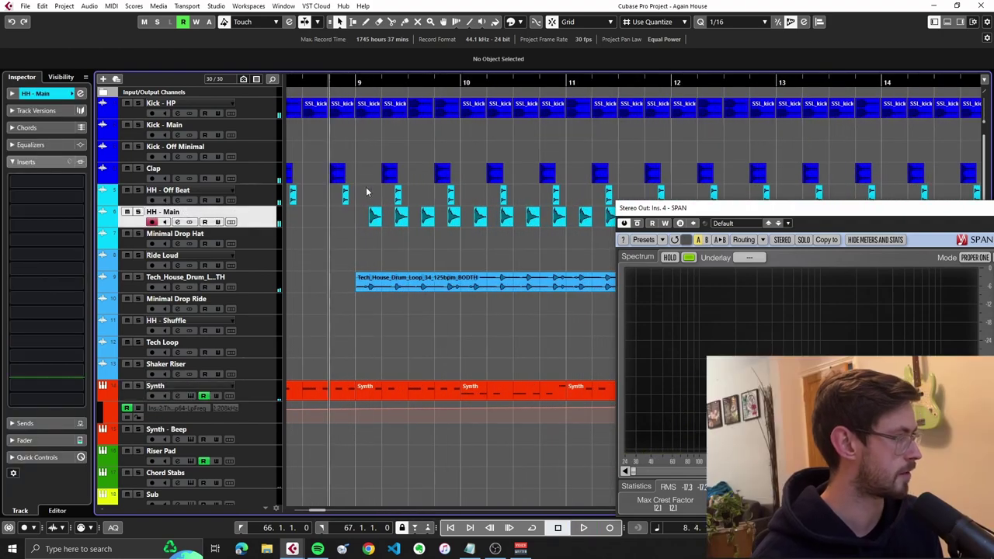
key(space)
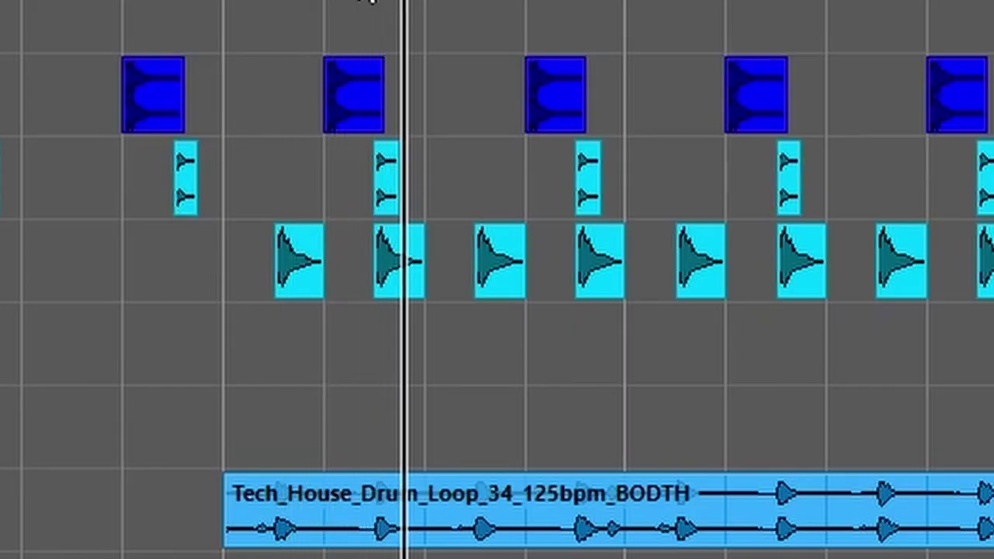
Unsolo the HH - Main track and play the full arrangement from just before bar 9
key(space)
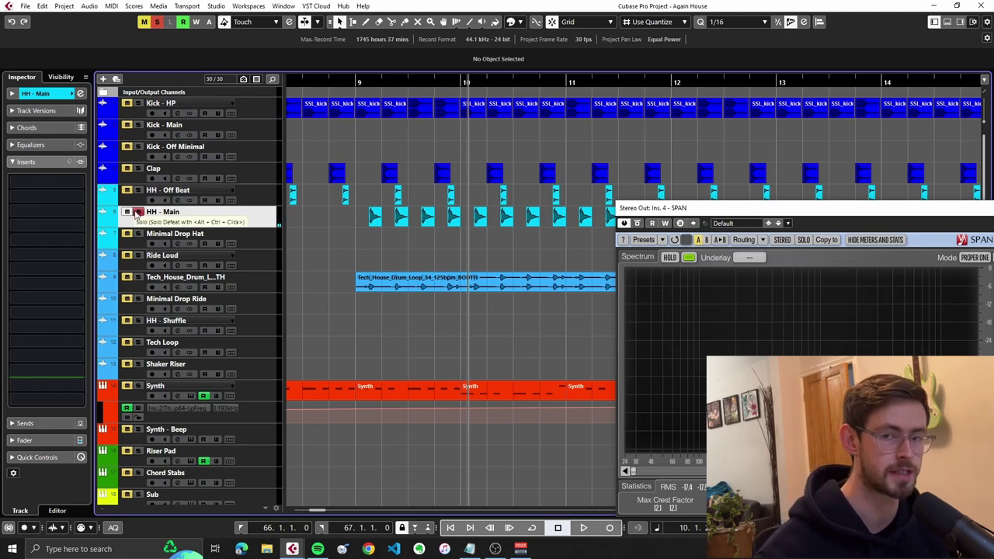
click(136, 213)
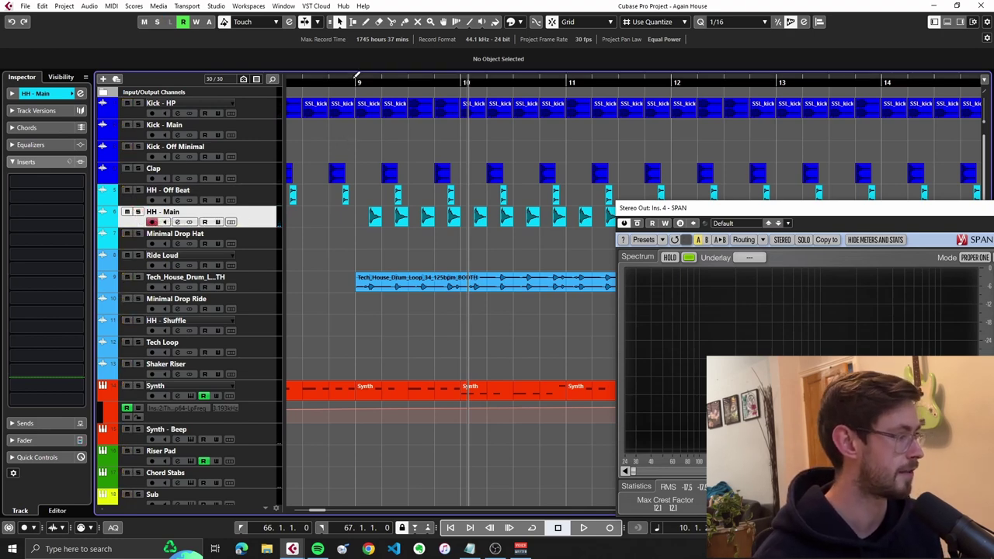
click(350, 82)
key(space)
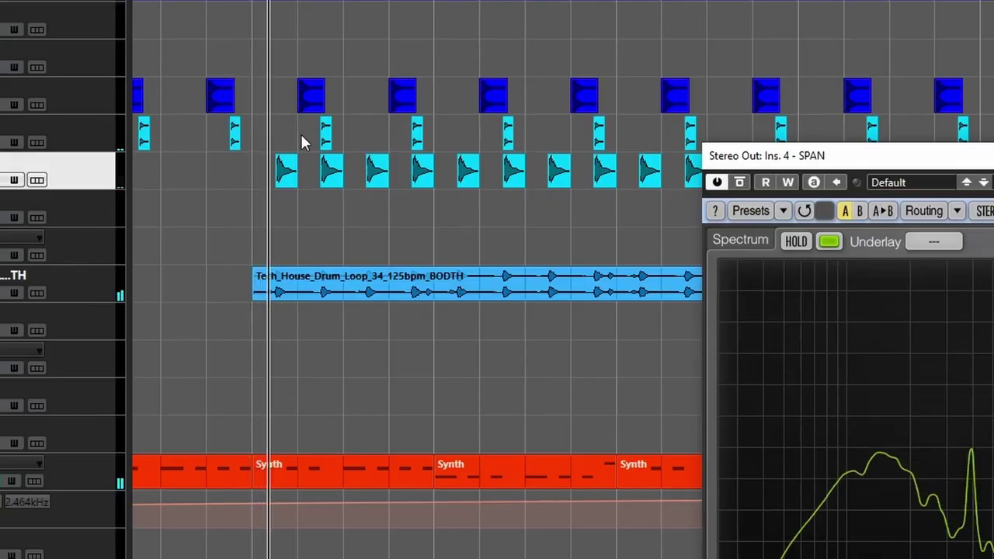
scroll(383, 195, down, 4)
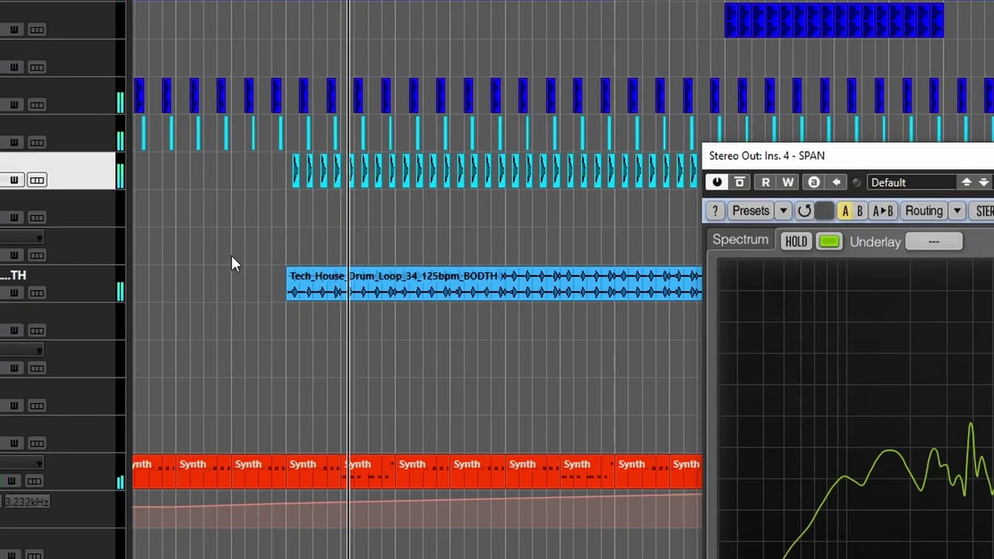
Select the Tech_House_Drum_Loop track and replay the arrangement from bar 9, where the loop enters
key(h)
key(h)
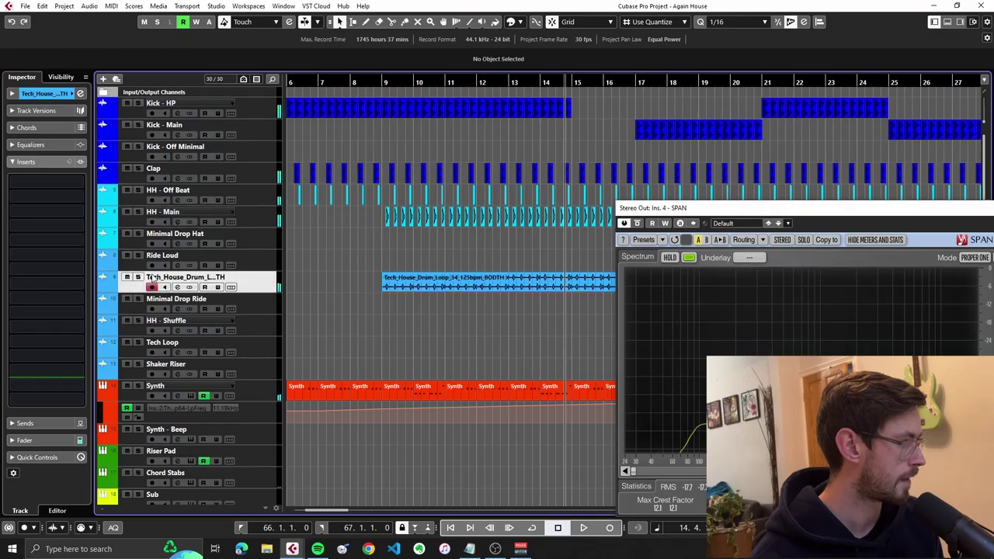
click(381, 82)
key(h)
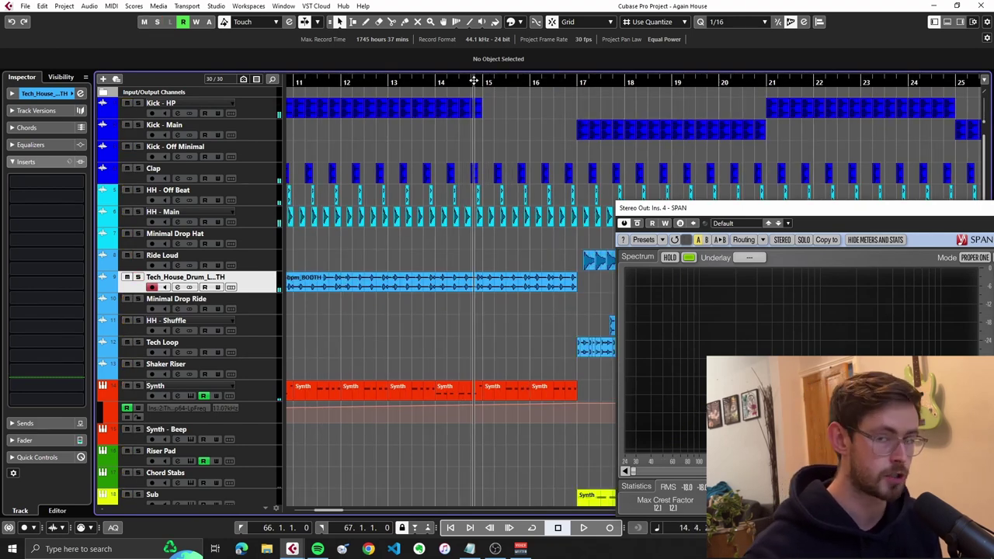
Select the Kick - HP track and play from mid-bar 14 through the kick's dropout into the section at bar 17
click(166, 111)
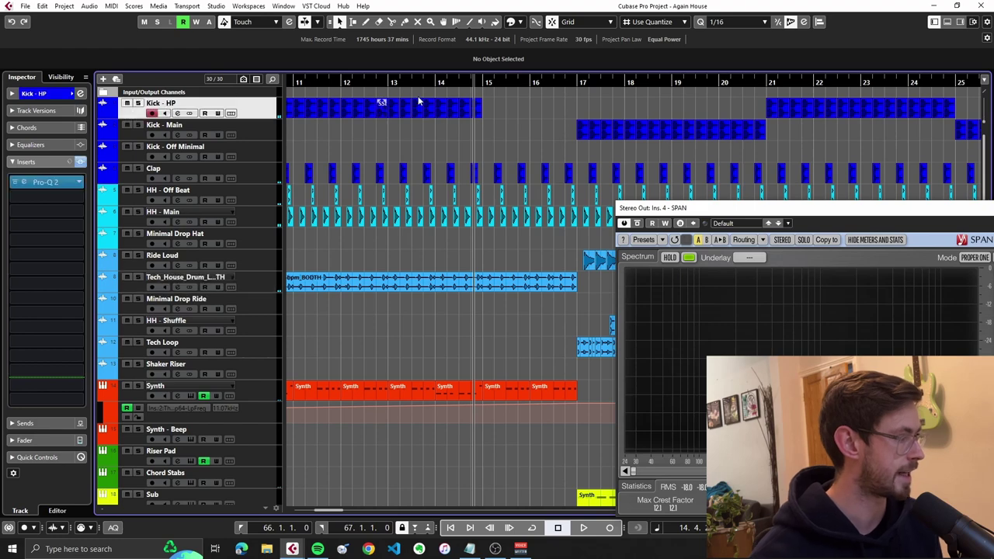
click(461, 84)
key(space)
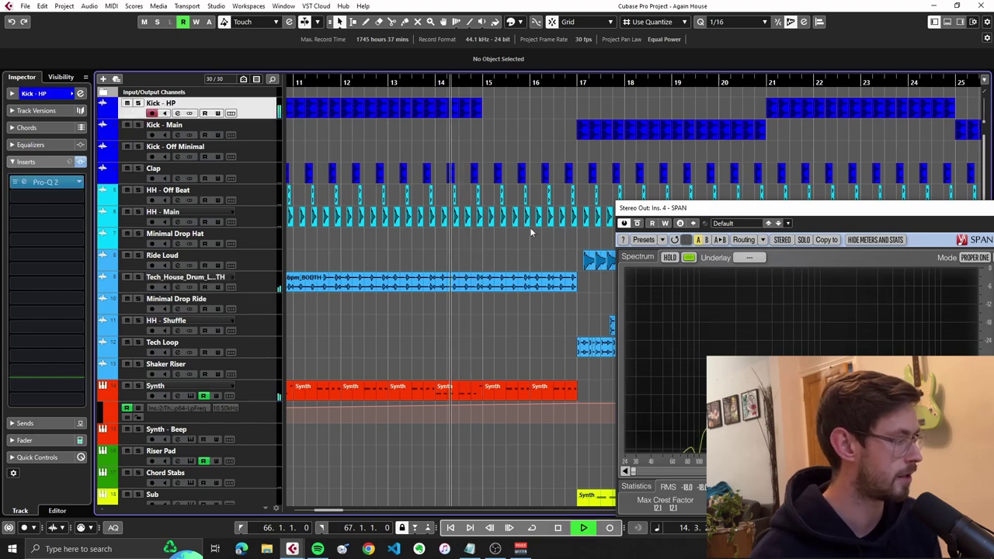
scroll(530, 230, up, 3)
scroll(531, 230, down, 3)
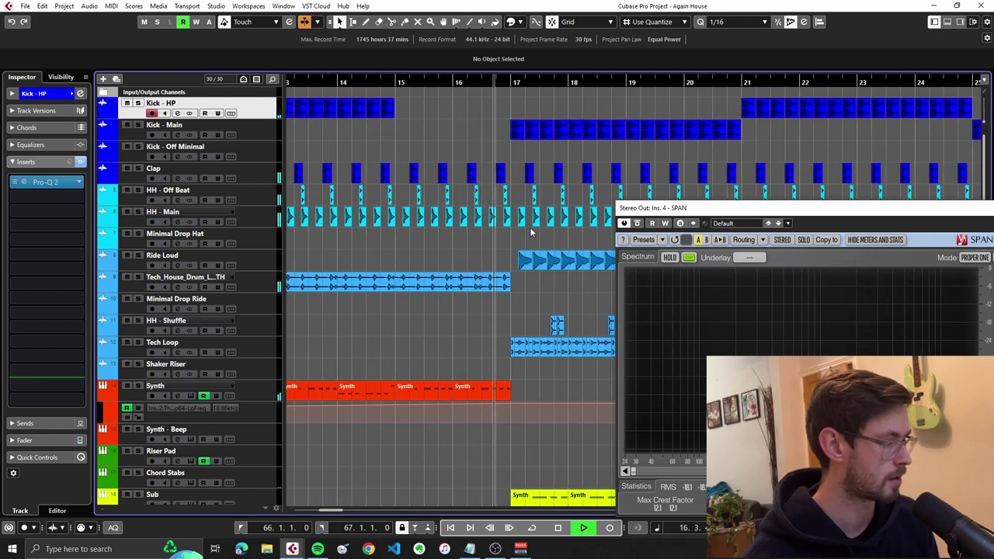
key(space)
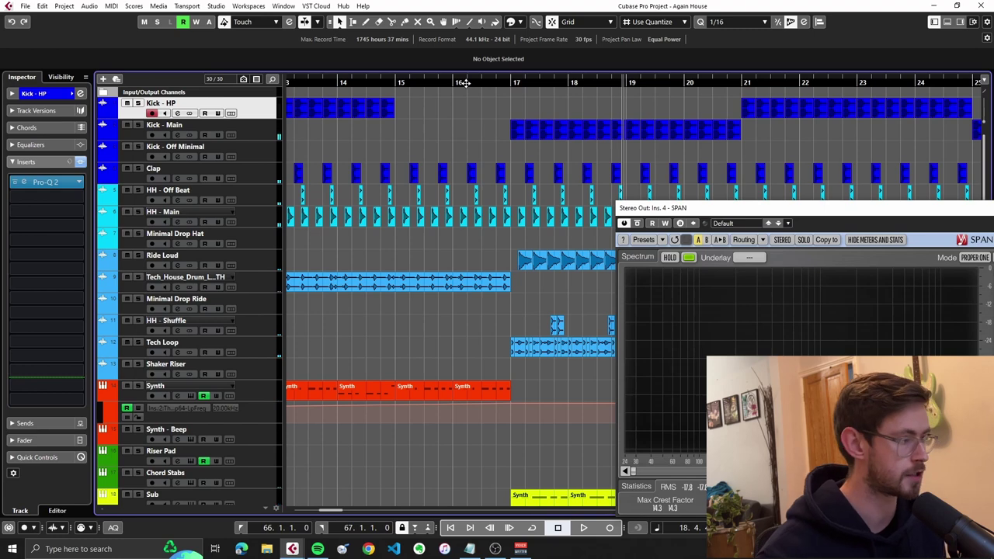
Audition the Kick - Main track soloed from just before bar 17, and play the same section with all tracks
scroll(504, 208, right, 3)
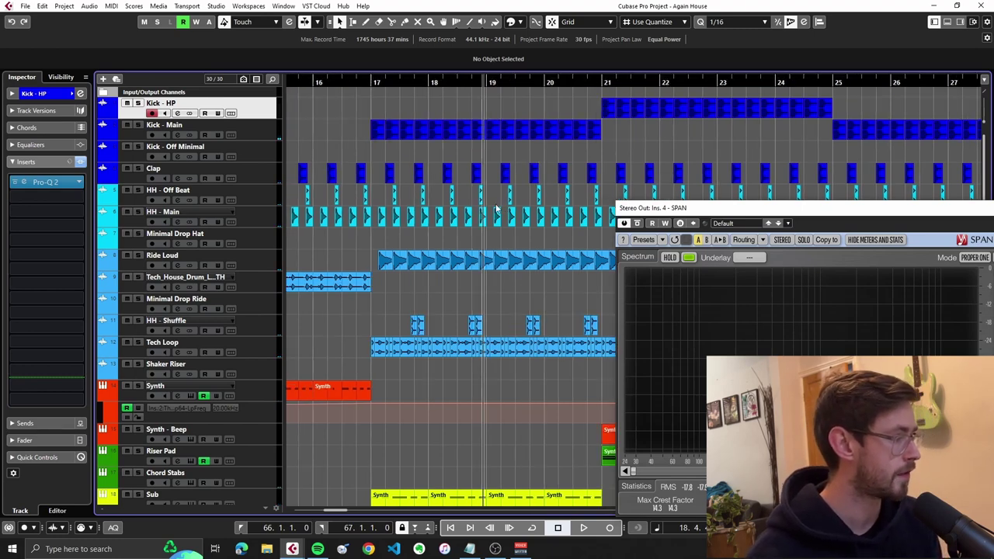
click(194, 125)
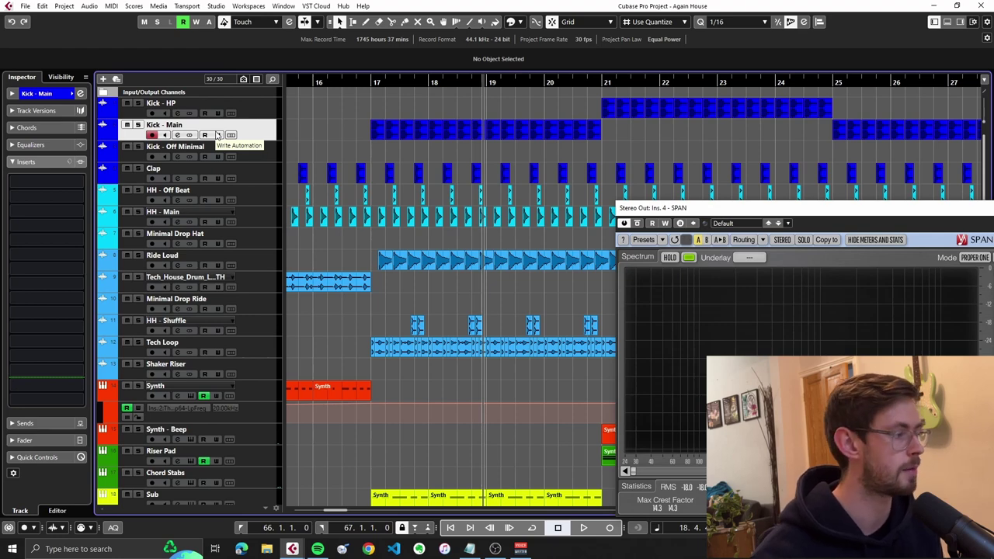
click(364, 81)
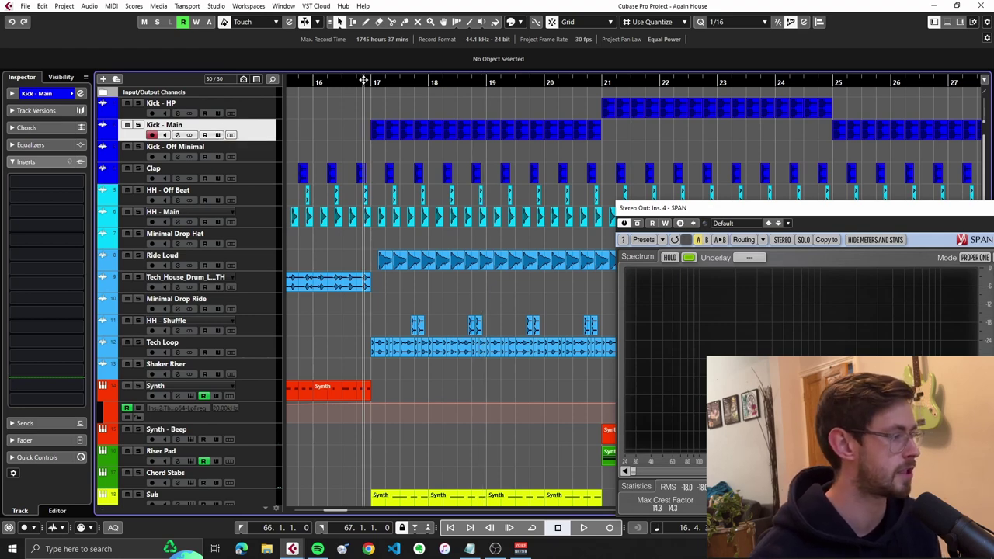
click(138, 126)
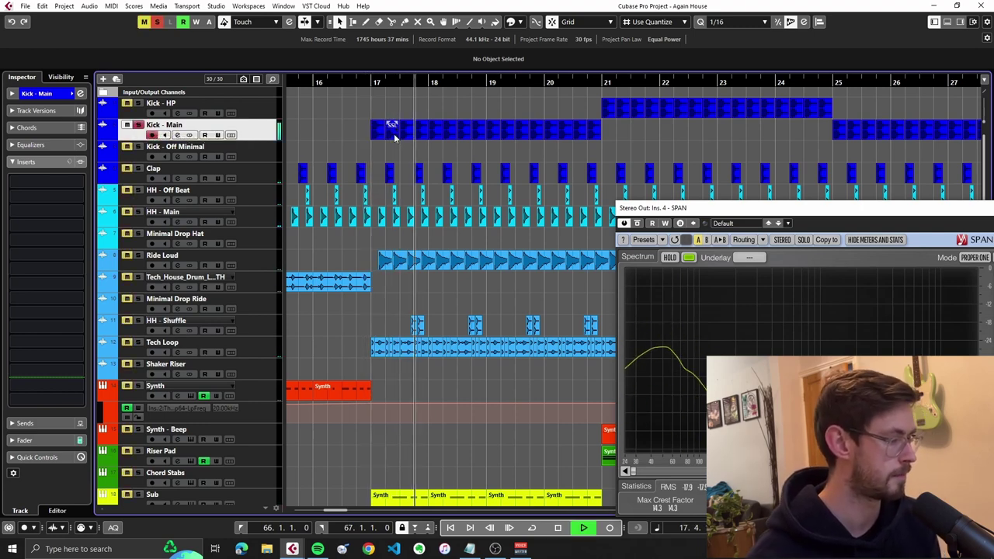
key(space)
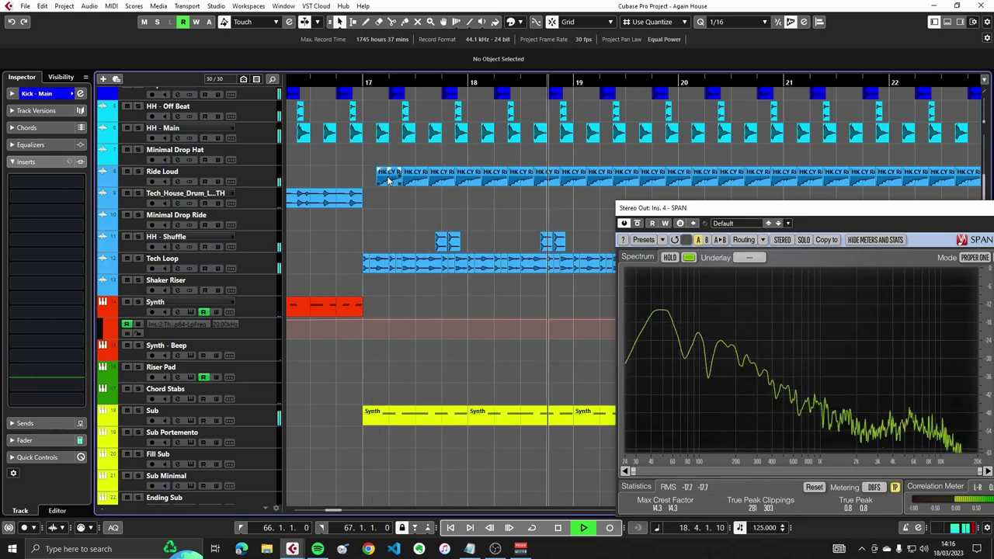
key(space)
Solo the Tech Loop track and play it from just before bar 17
click(355, 83)
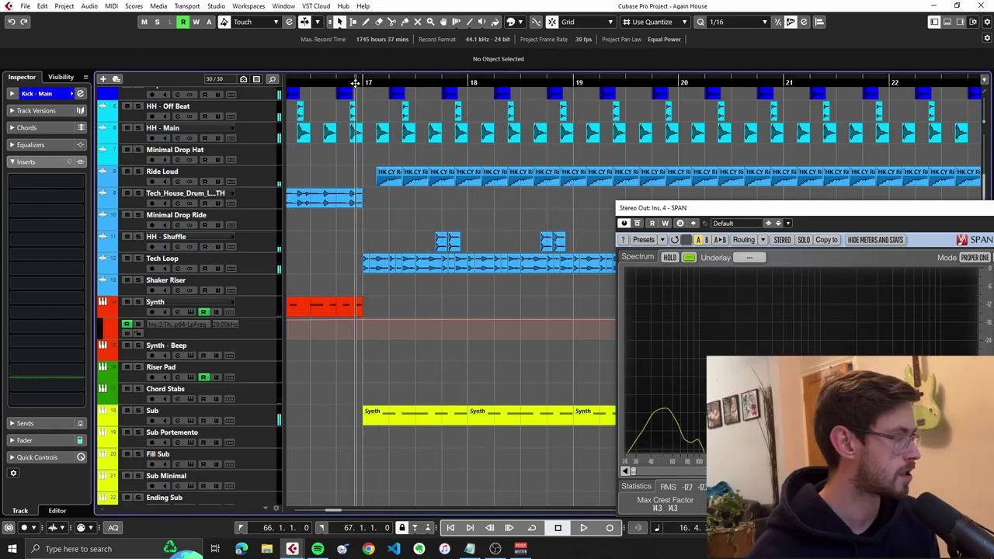
click(203, 260)
click(137, 257)
key(space)
scroll(320, 248, down, 3)
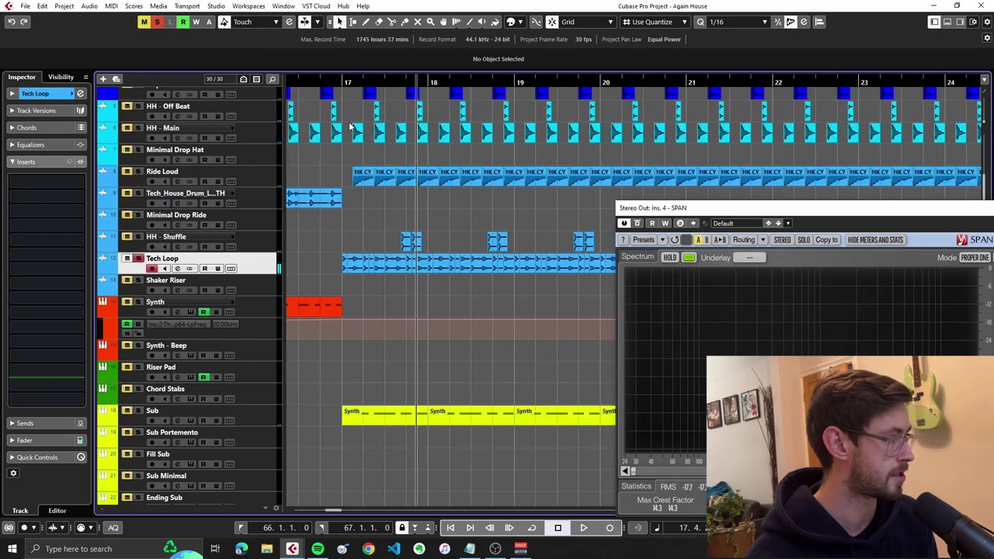
key(space)
scroll(358, 249, up, 2)
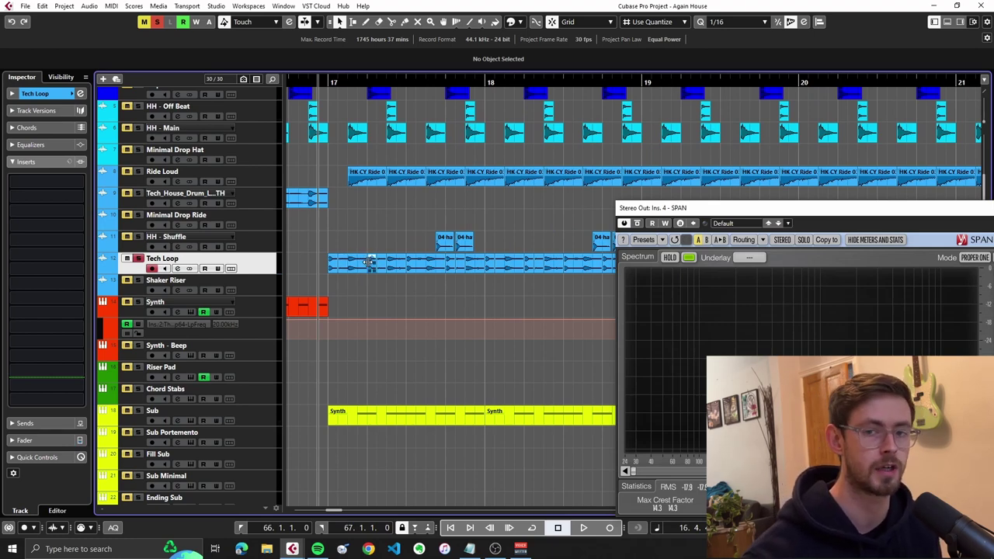
Replay the soloed Tech Loop with the SPAN window moved fully into view to check its spectrum, and unsolo it
key(space)
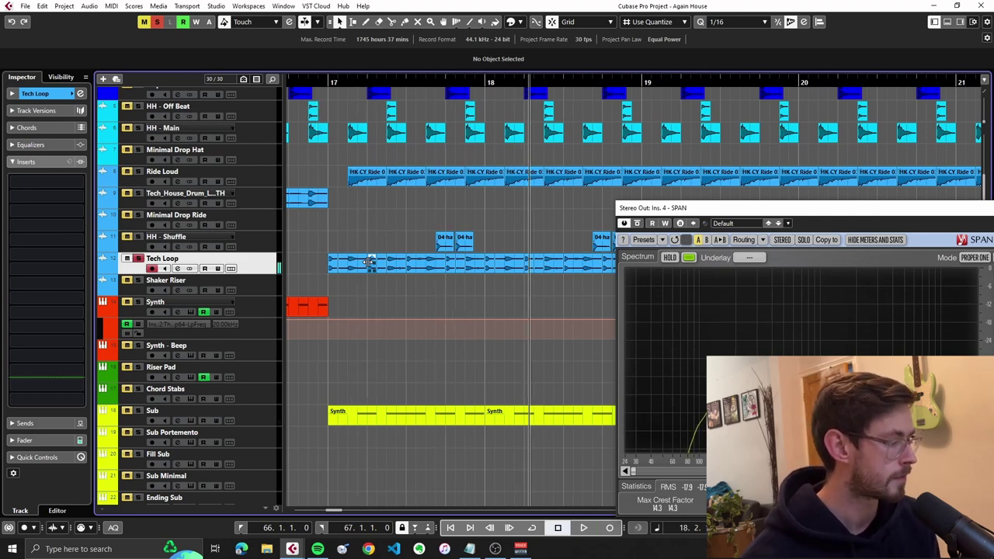
key(space)
key(space)
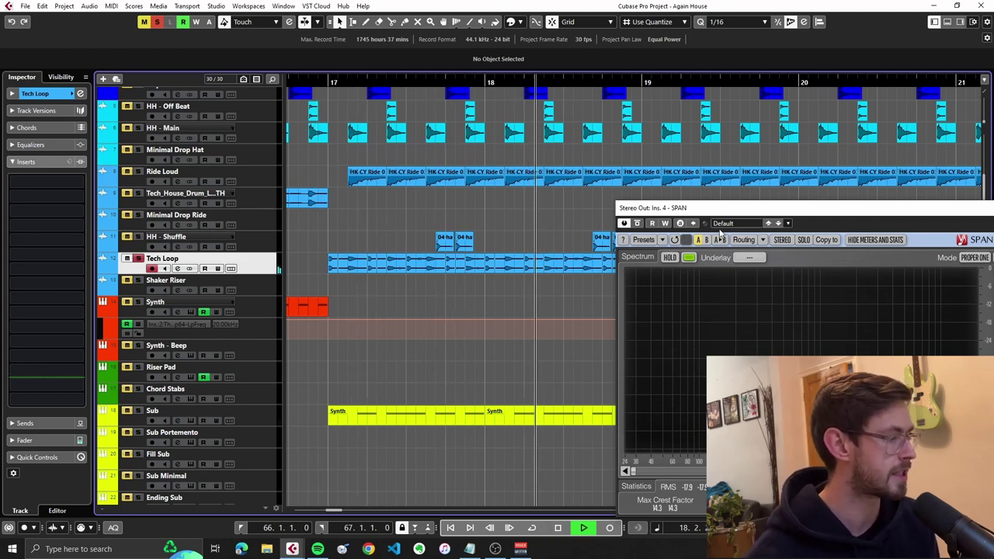
drag(728, 209, 620, 156)
key(space)
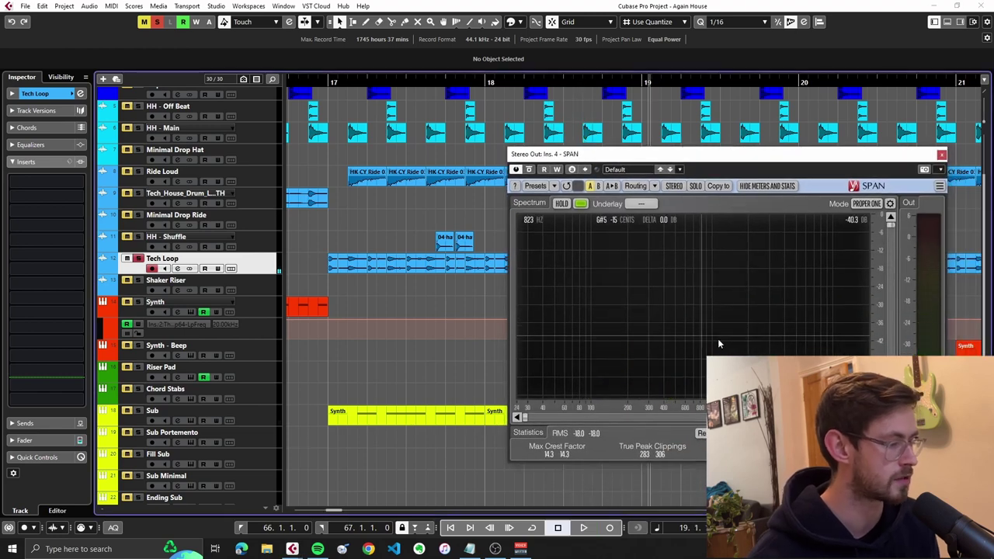
key(space)
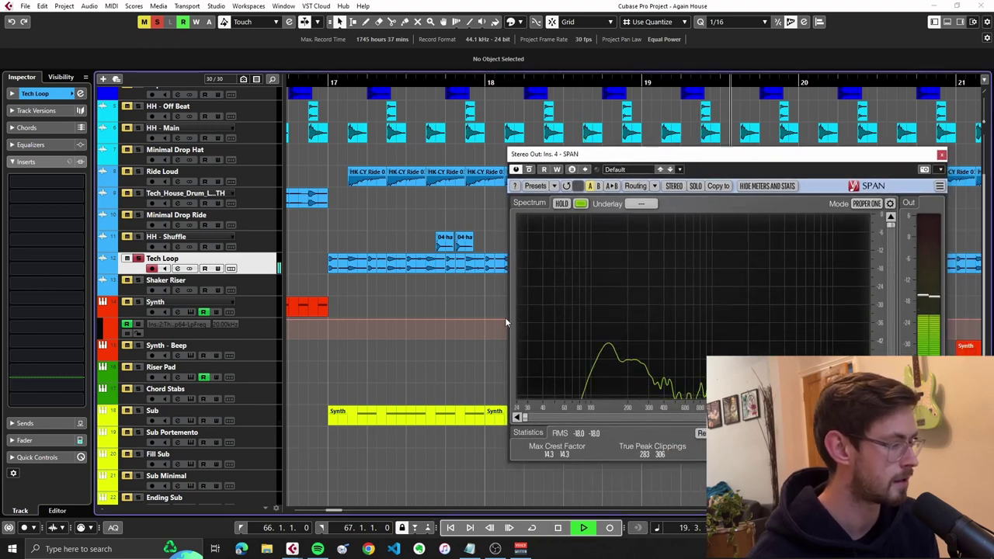
key(space)
scroll(346, 179, up, 3)
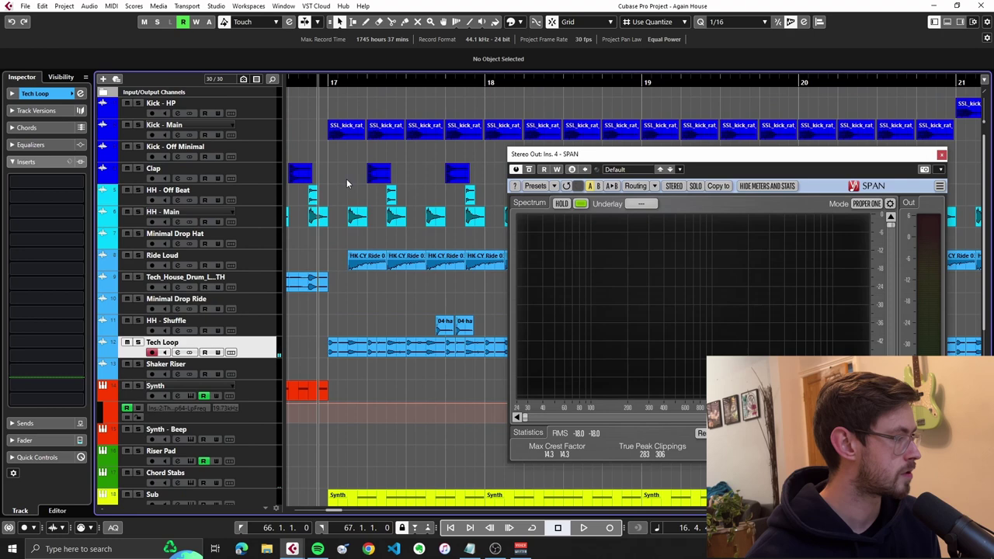
Select the Ride Loud track and play the full mix from just before bar 17
click(180, 264)
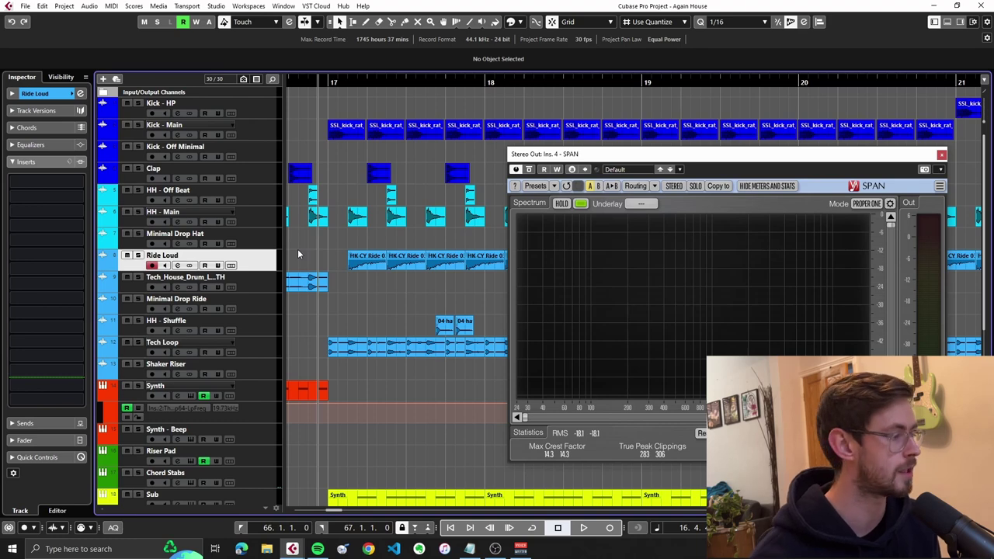
key(space)
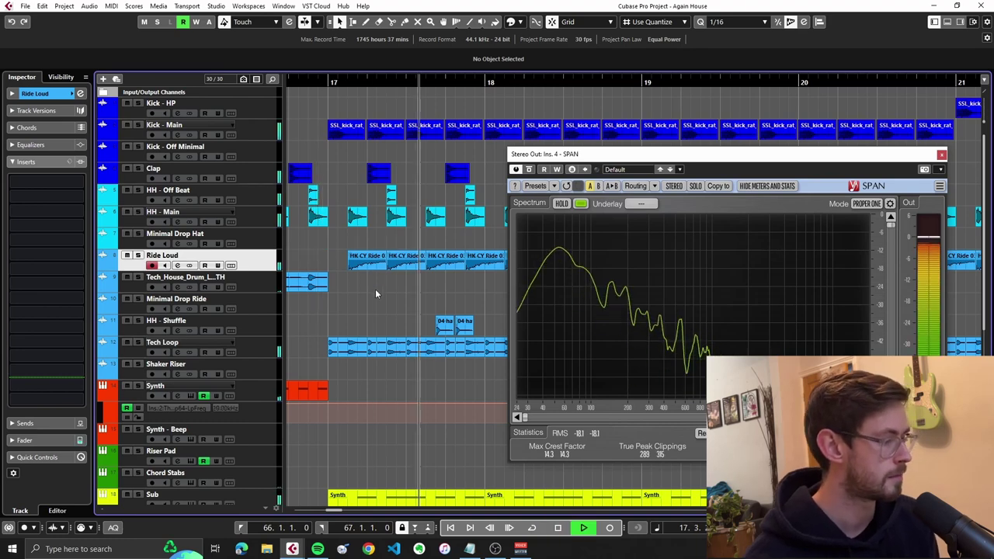
key(space)
Solo the drum tracks from Kick - Main down to Tech Loop and play them together around bar 17
click(138, 125)
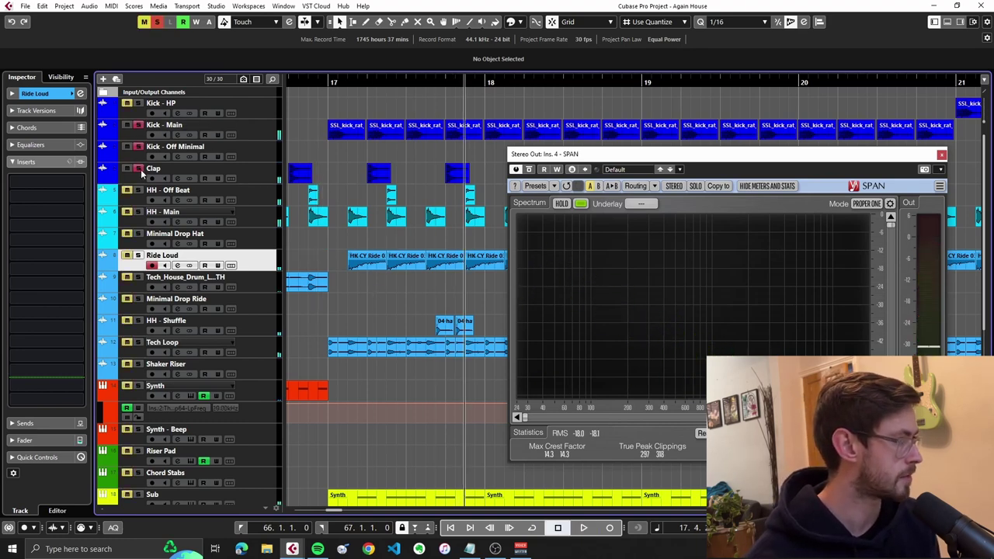
click(138, 256)
key(space)
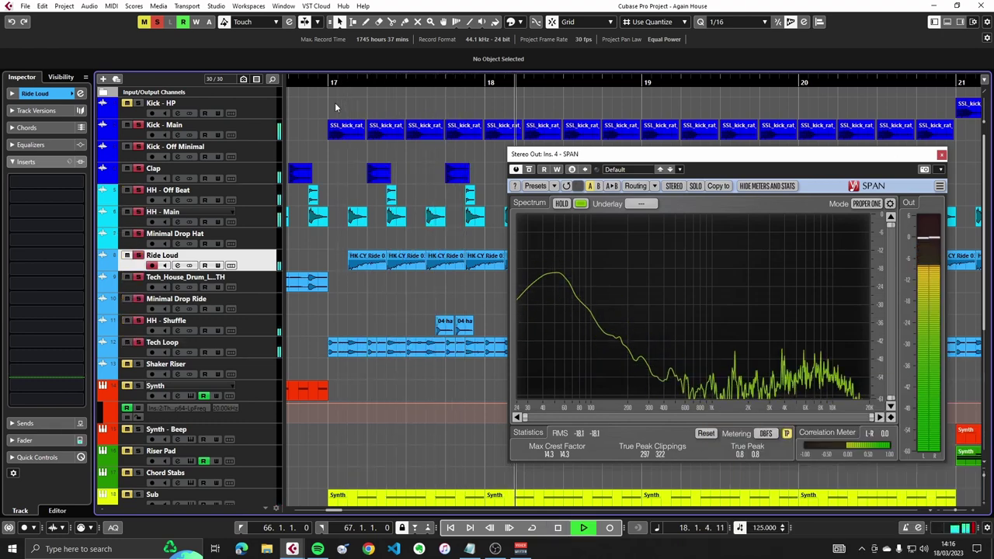
key(space)
Clear all solos, solo HH - Shuffle and Tech Loop, and play the shuffle hits from beat 17.3
drag(406, 81, 494, 264)
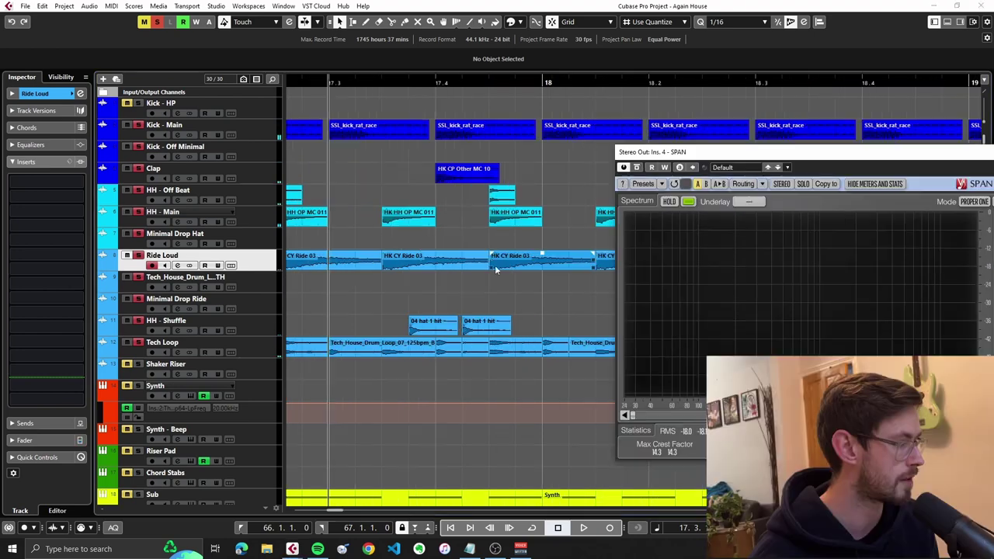
scroll(448, 342, up, 1)
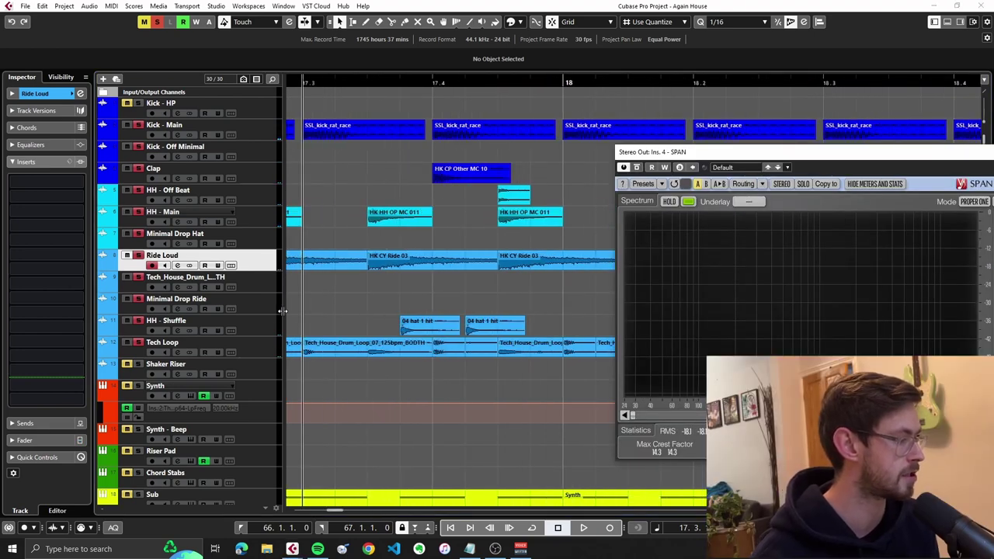
click(157, 21)
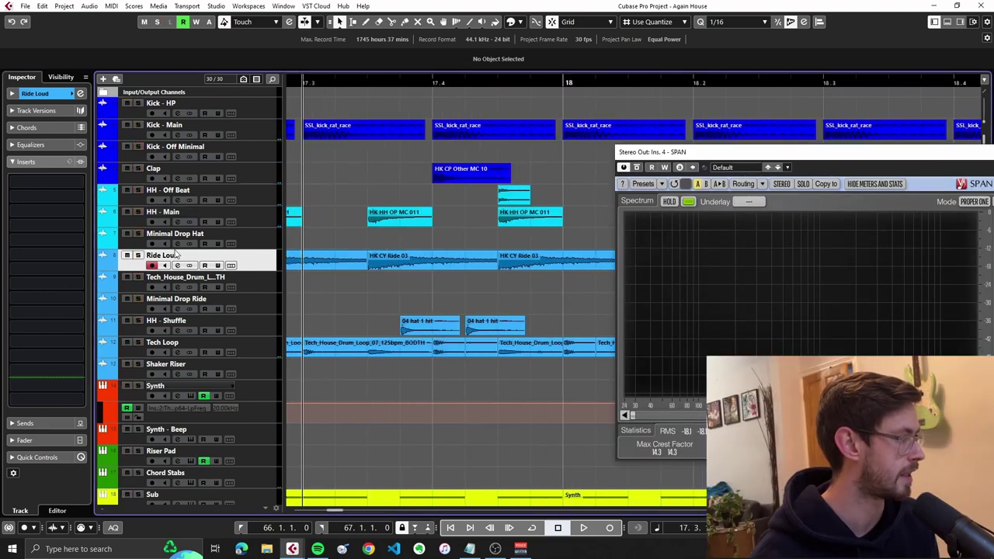
click(138, 320)
key(space)
key(space)
click(138, 342)
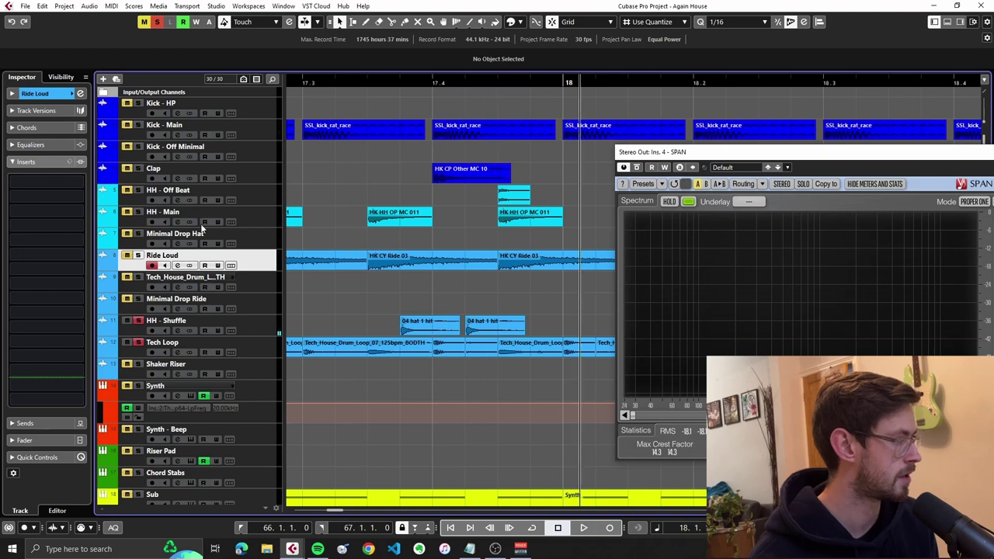
click(301, 84)
key(space)
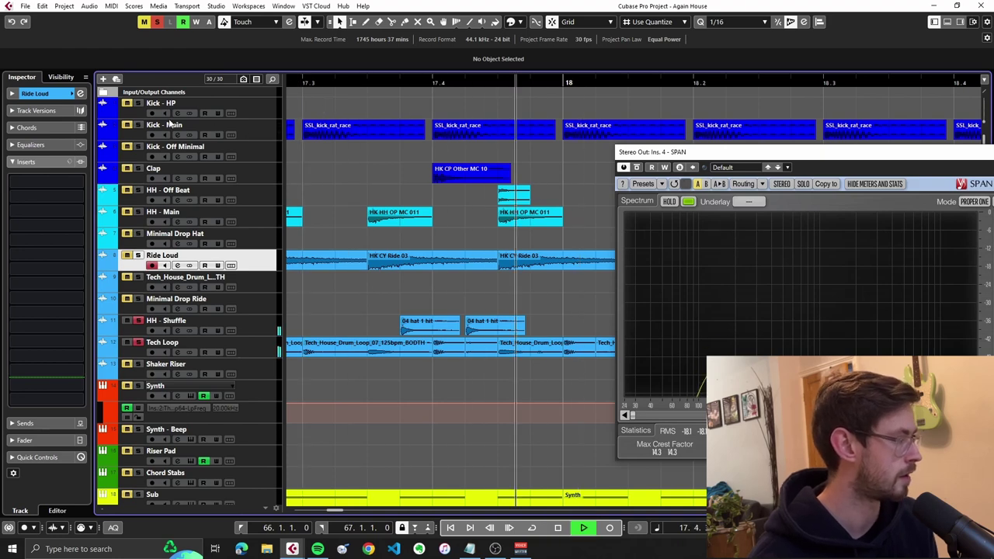
Solo Kick - Main with HH - Shuffle, leaving Tech Loop unsoloed, and play the two from just before bar 17
click(138, 124)
key(space)
key(g)
key(g)
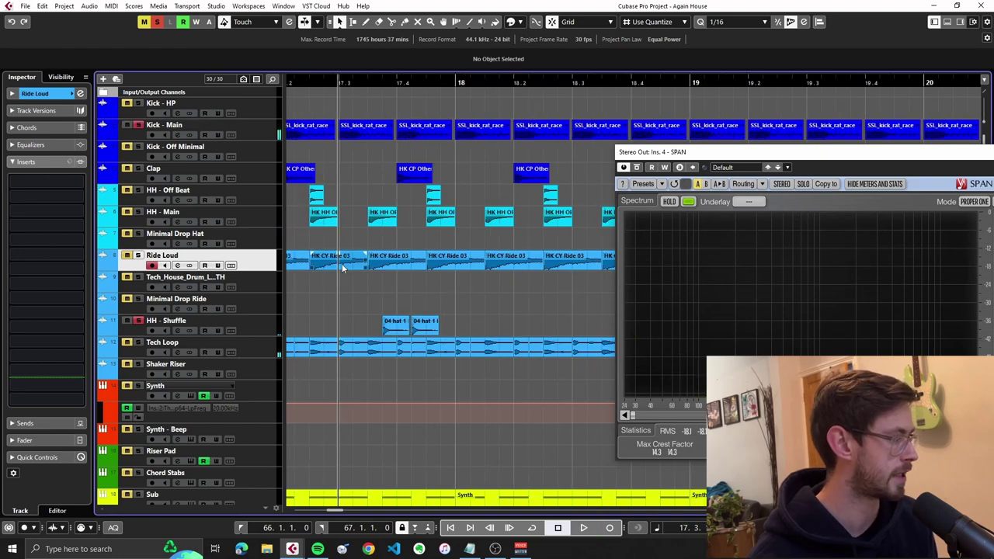
key(g)
key(g)
click(354, 83)
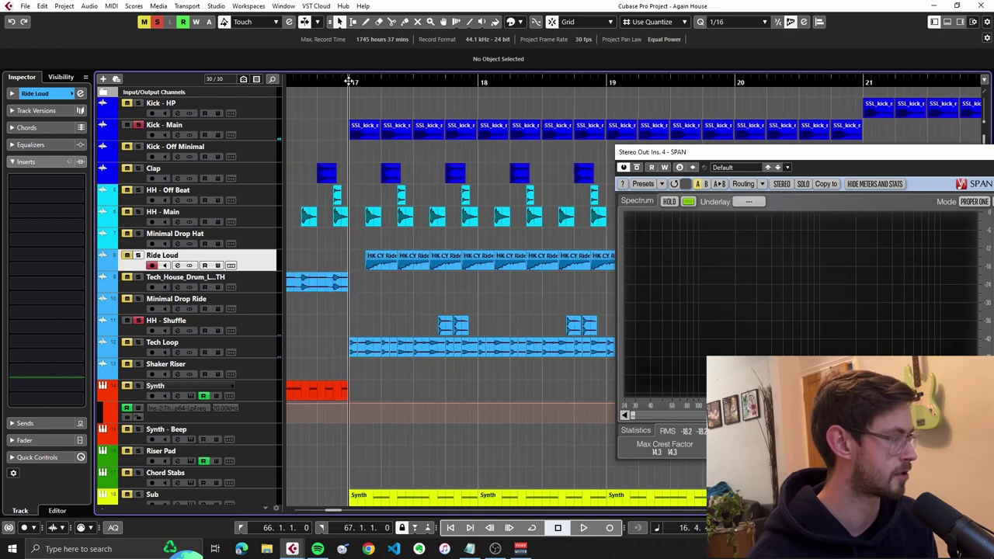
key(space)
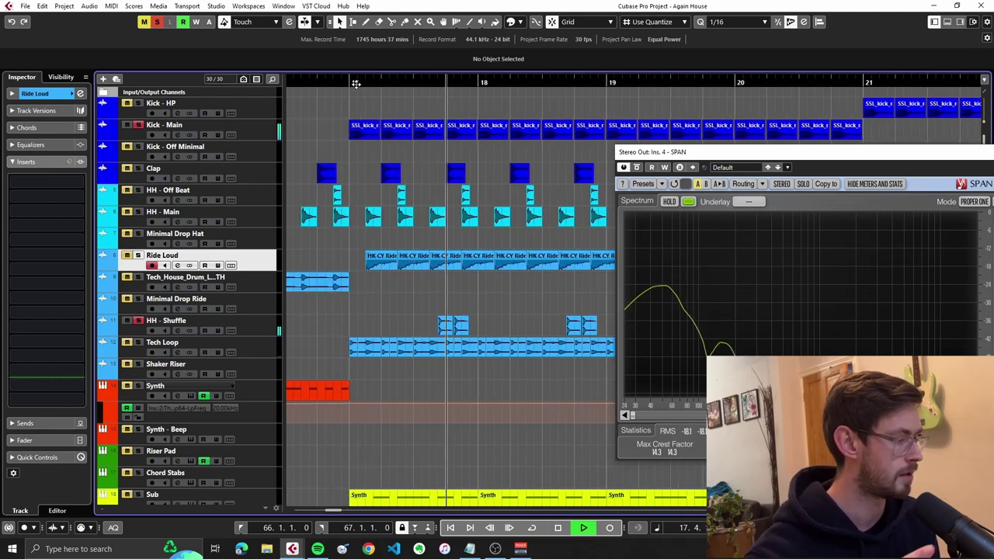
Clear the kick and shuffle solos and play the full mix from around bar 17
click(138, 125)
scroll(371, 213, down, 3)
key(space)
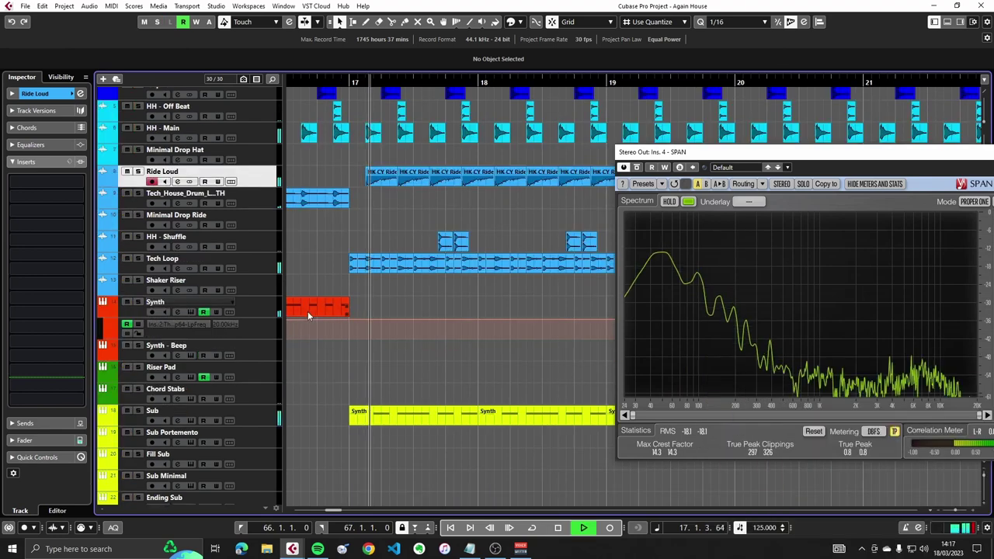
scroll(402, 307, up, 3)
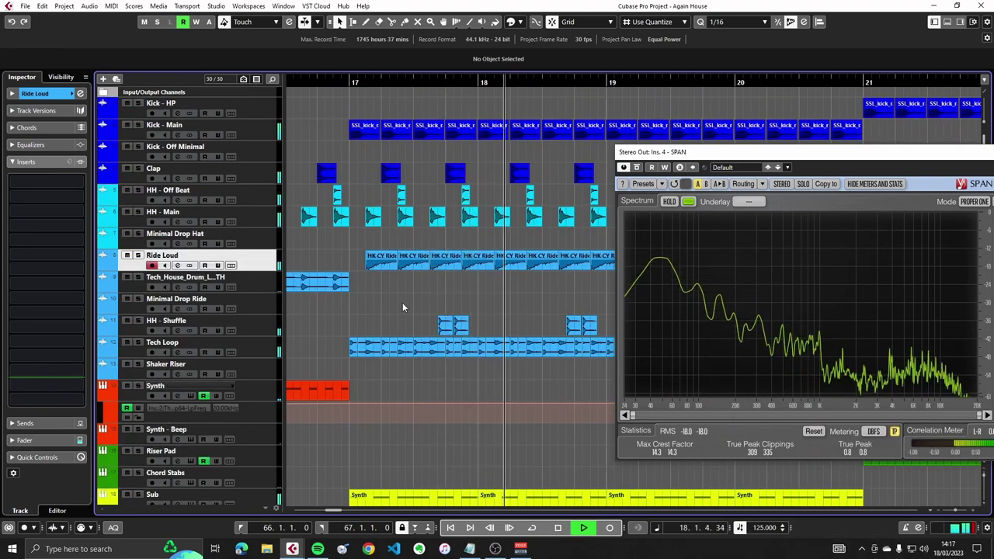
key(space)
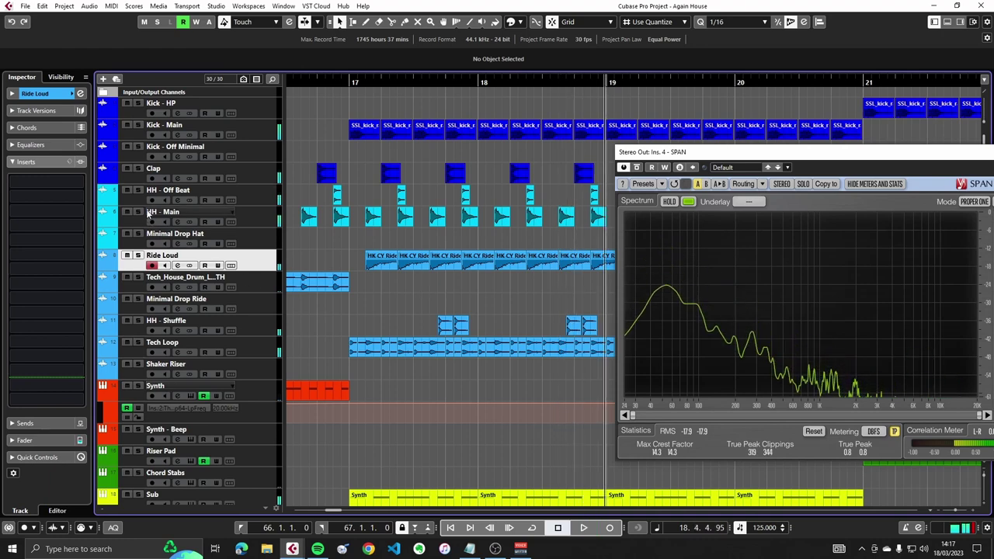
Select and solo the Sub track, with playback positioned just before bar 17
scroll(233, 311, down, 5)
click(185, 329)
click(139, 327)
scroll(365, 335, down, 3)
click(358, 336)
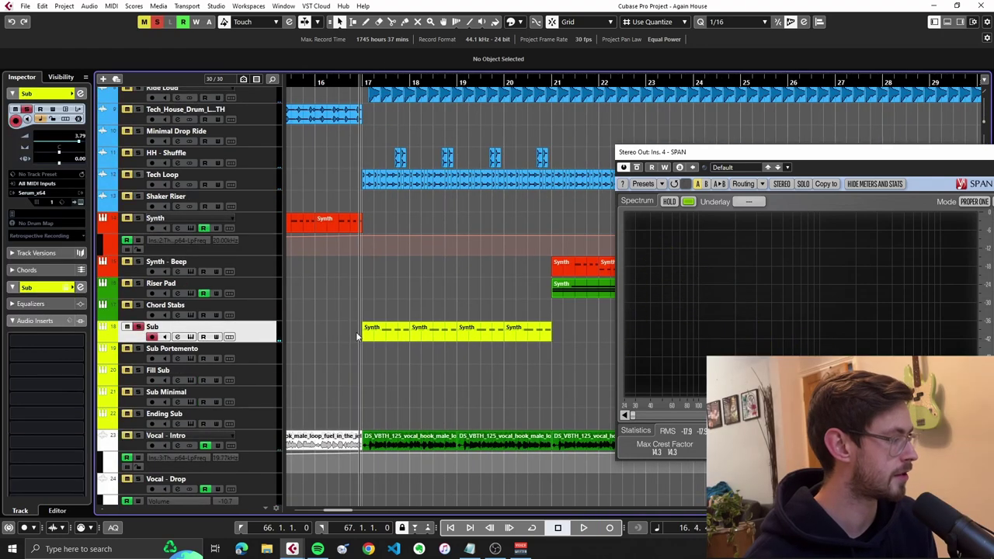
Open the Sub's bar 17 MIDI part in the Key Editor and play the soloed bass line
double_click(467, 330)
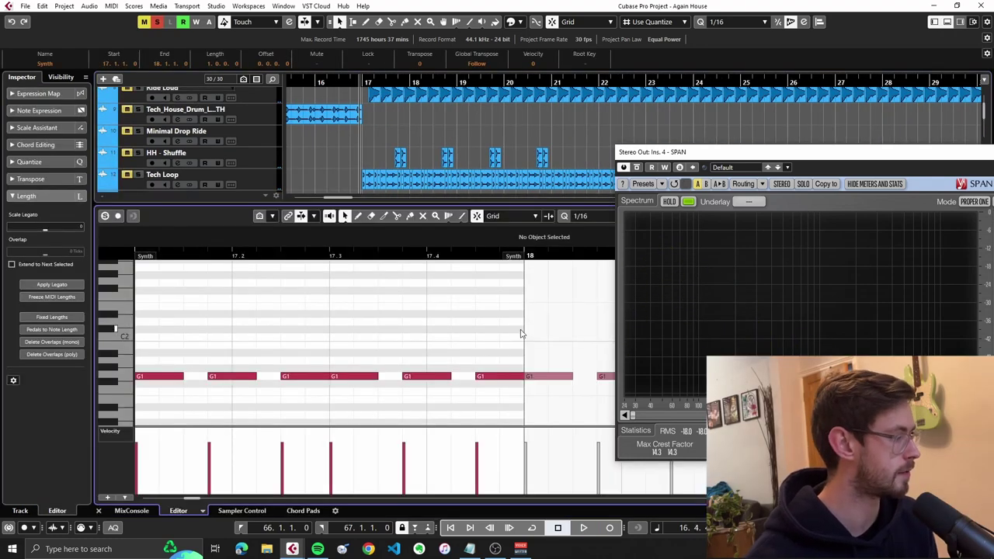
scroll(518, 337, down, 3)
scroll(507, 173, down, 3)
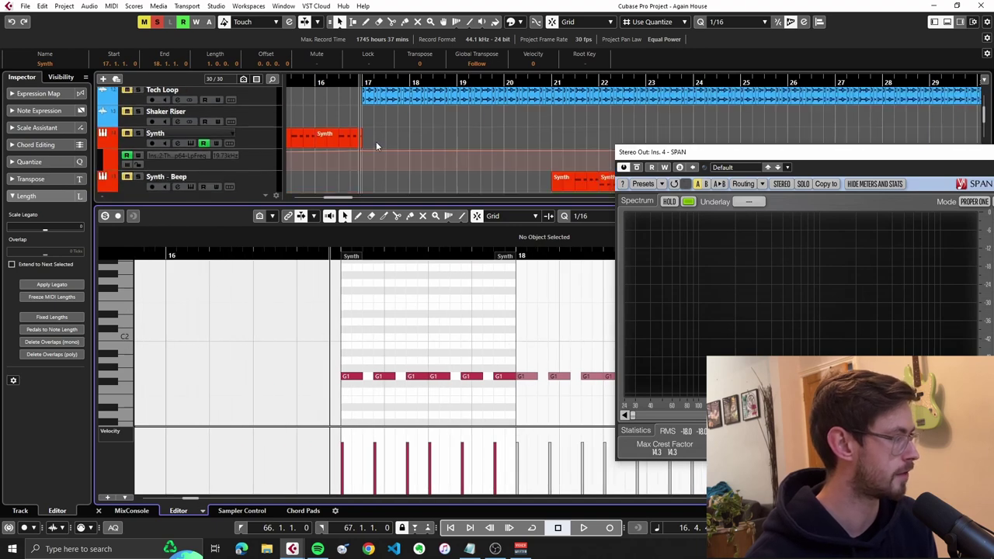
scroll(432, 166, down, 4)
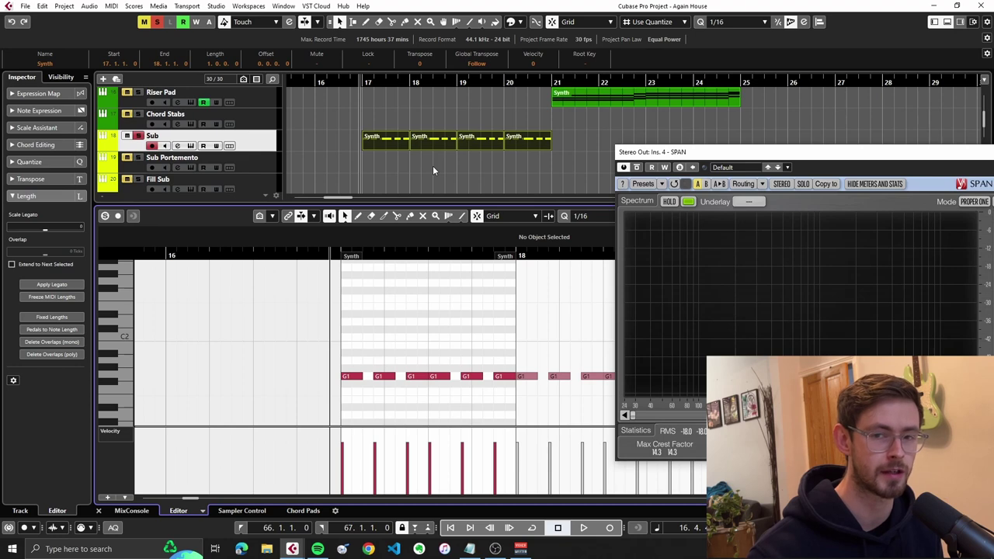
key(space)
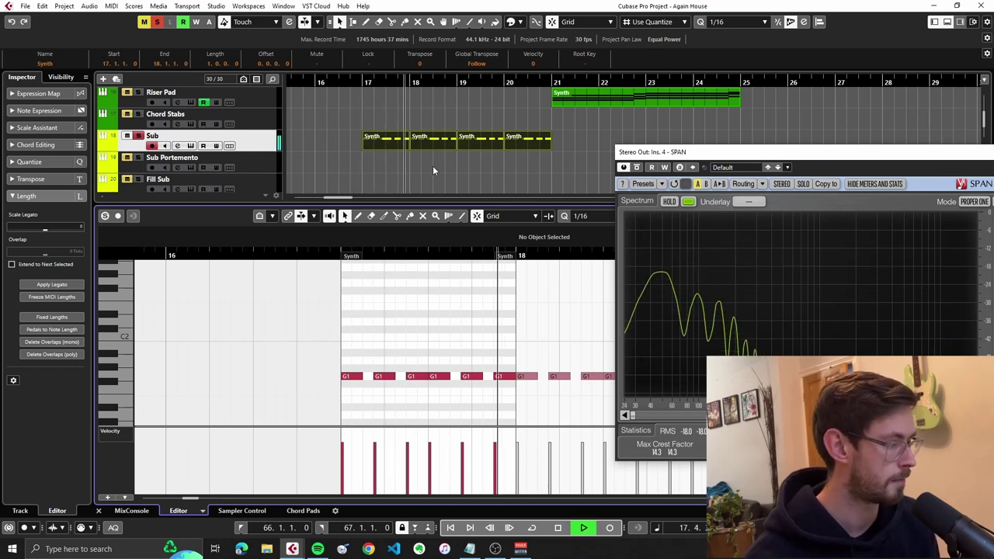
Open the Sub's Serum instrument beside the notes and play the bass from bar 17
click(190, 145)
key(space)
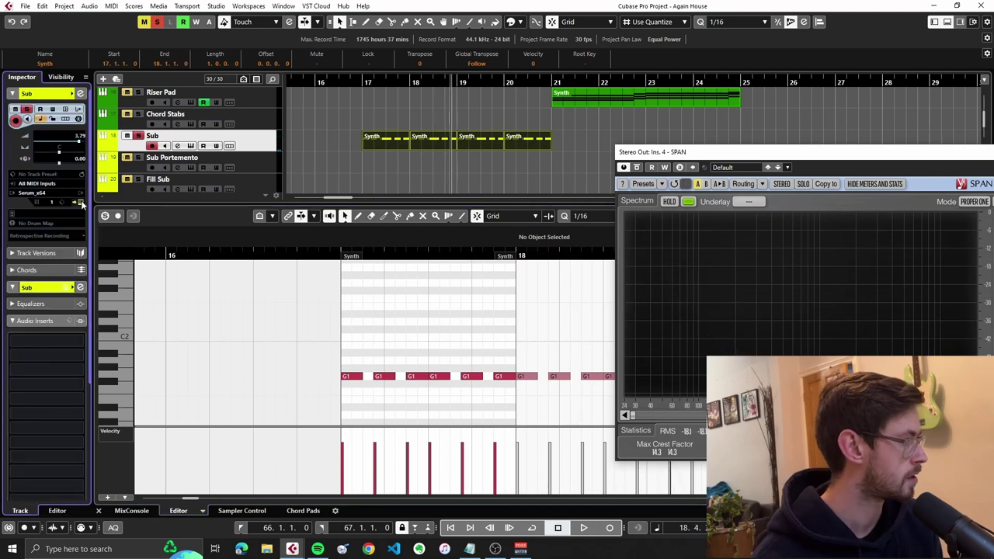
drag(687, 106, 656, 117)
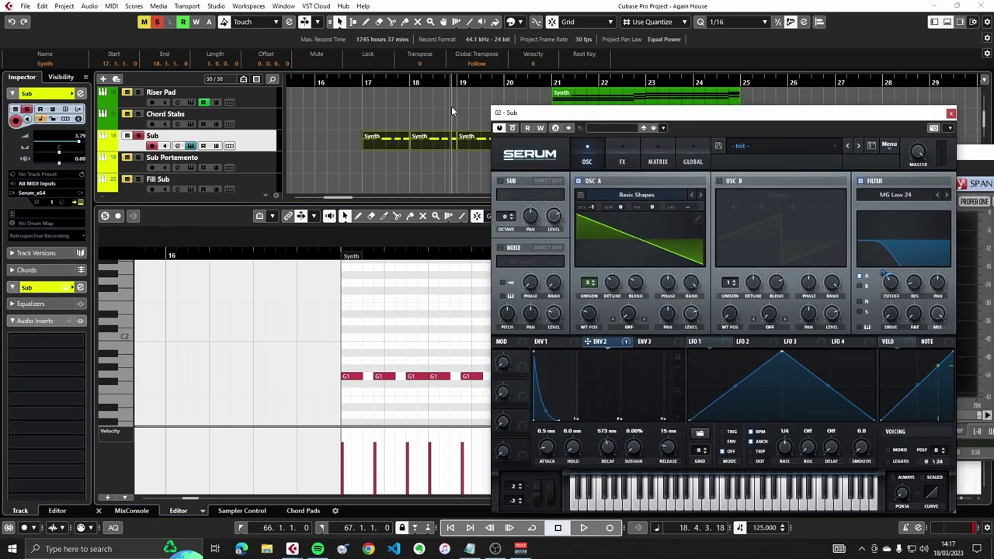
click(365, 83)
key(space)
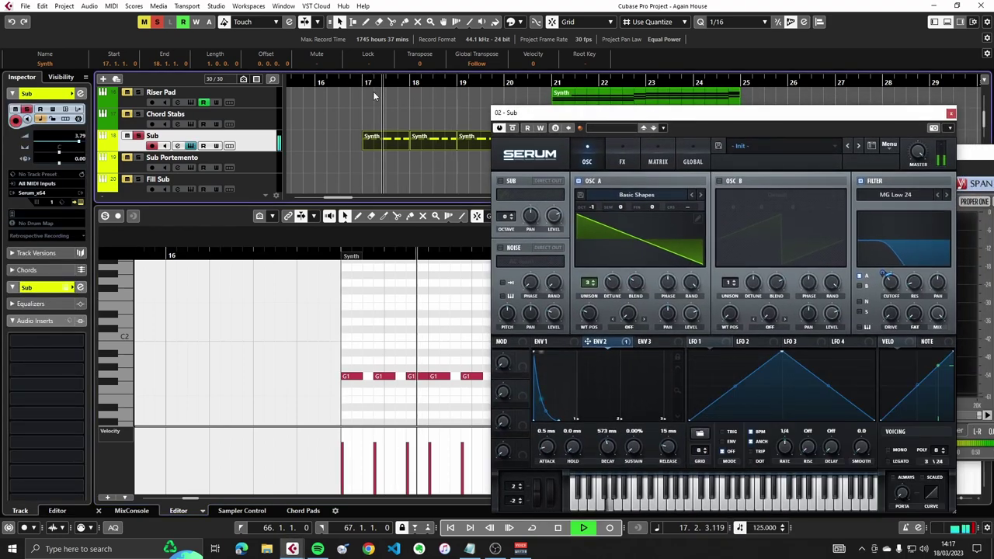
key(space)
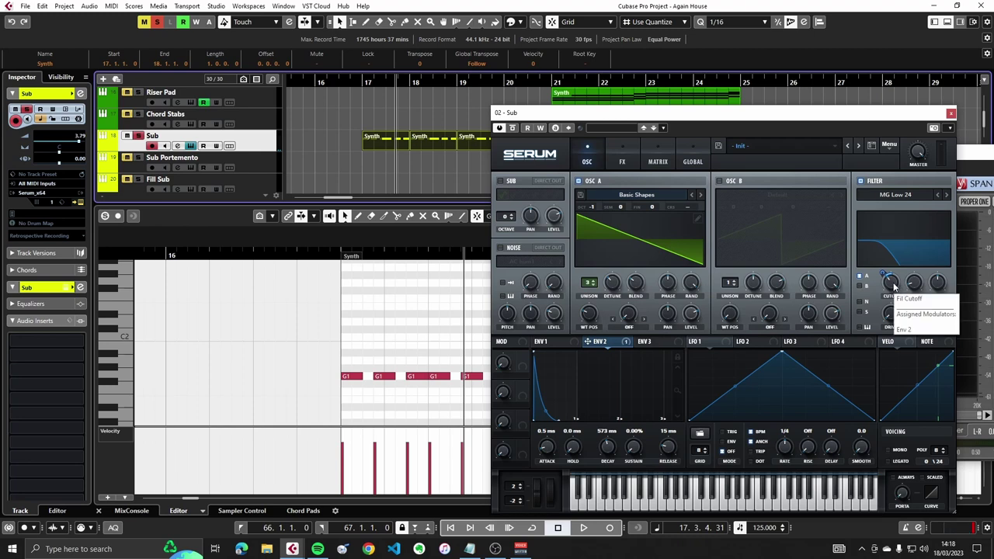
Bypass the MG Low 24 filter in the Sub's Serum and replay the bass from just before bar 17
key(space)
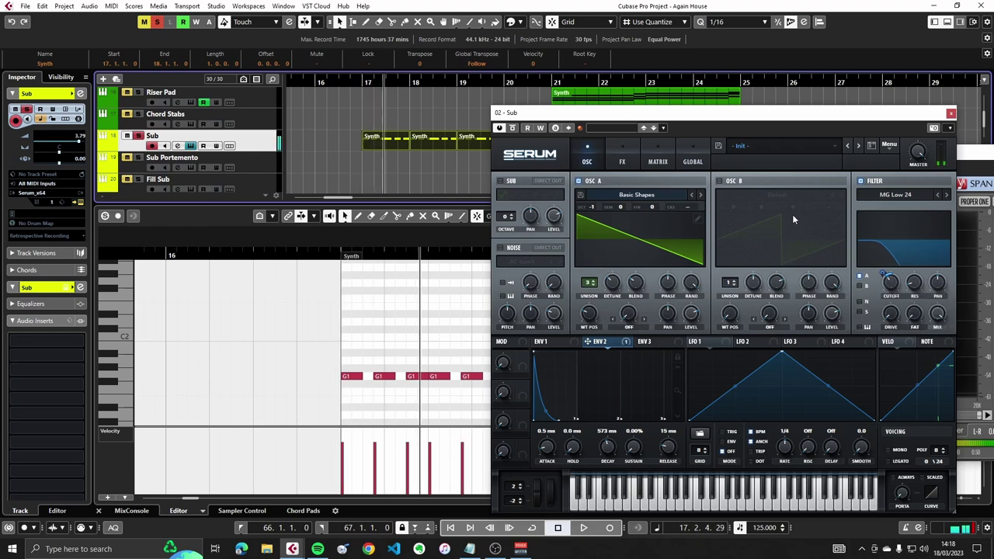
click(861, 181)
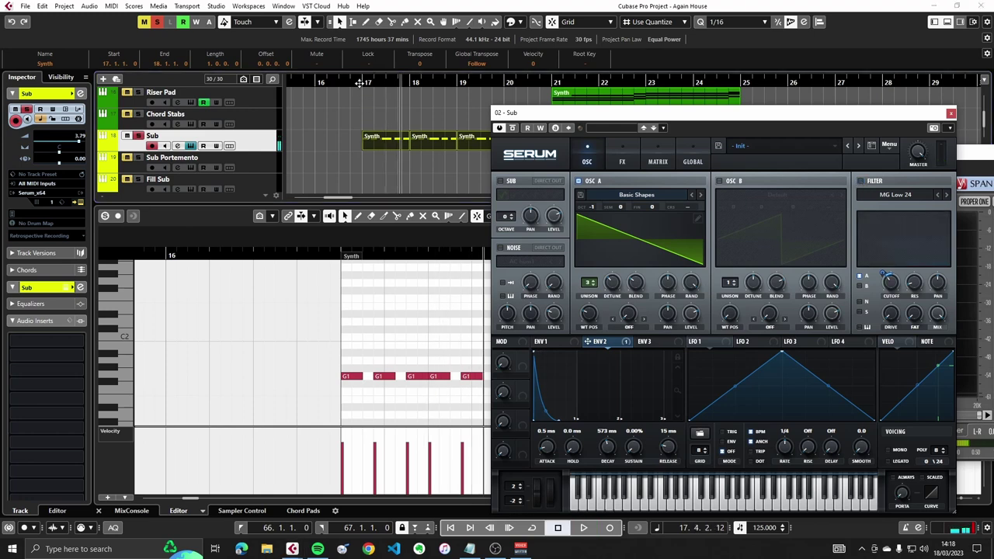
double_click(359, 83)
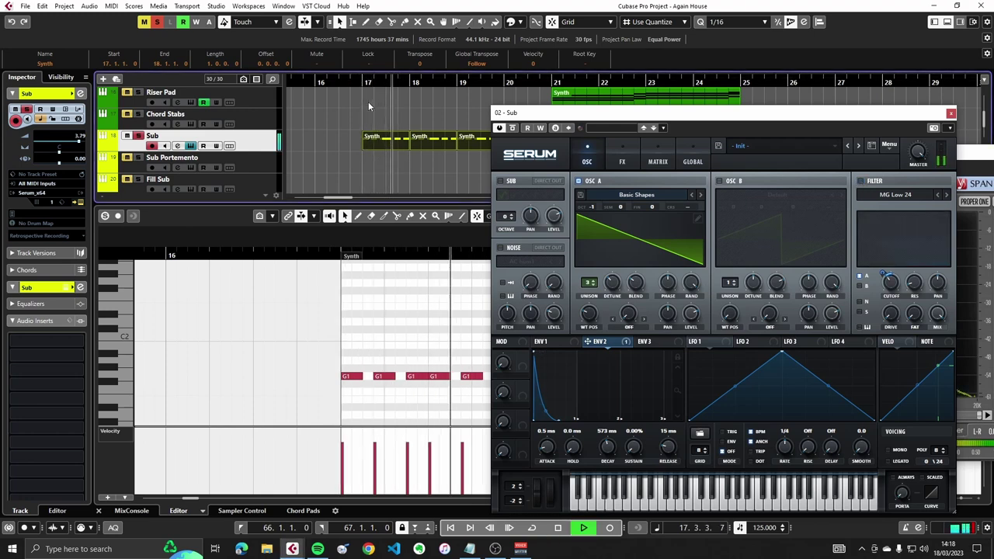
key(space)
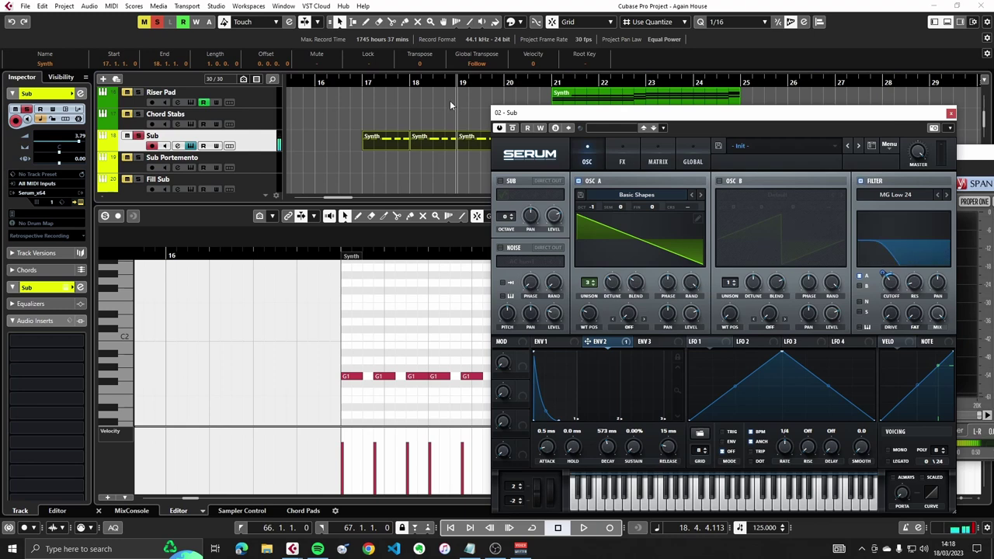
double_click(363, 82)
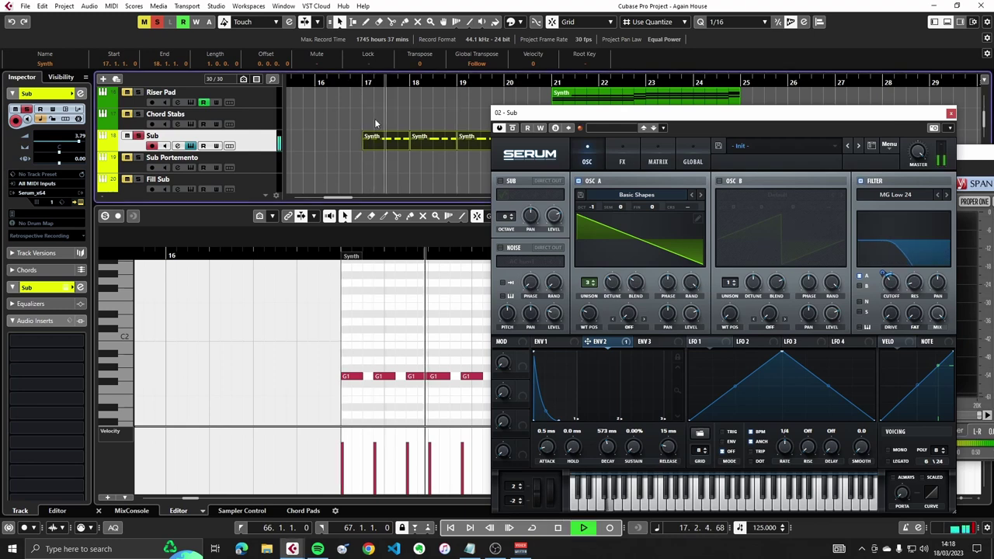
Solo Kick - Main together with the Sub, Serum's filter enabled, and play both from just before bar 17
scroll(372, 119, up, 15)
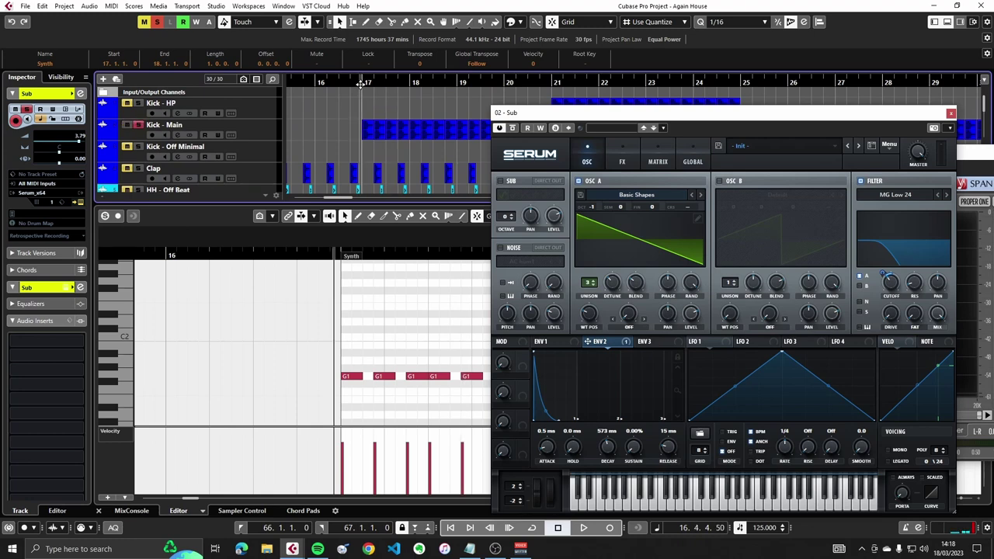
key(space)
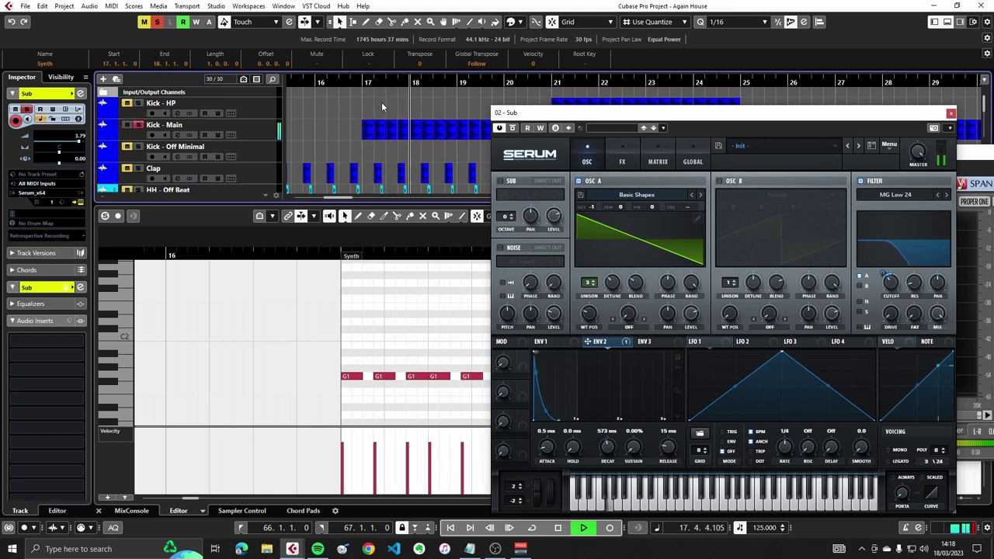
key(space)
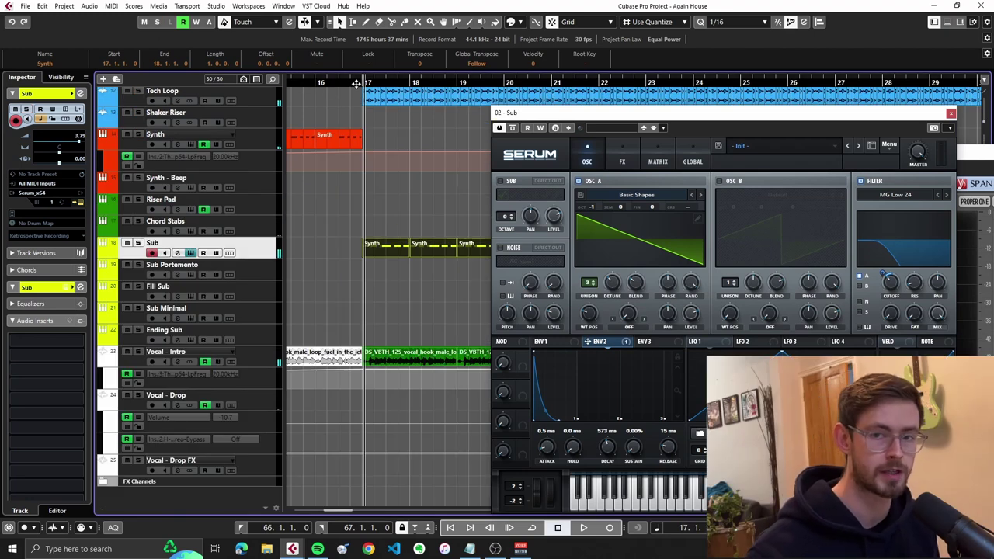
Play the full unsoloed mix from just before bar 17, and close the Sub's Serum window
click(355, 83)
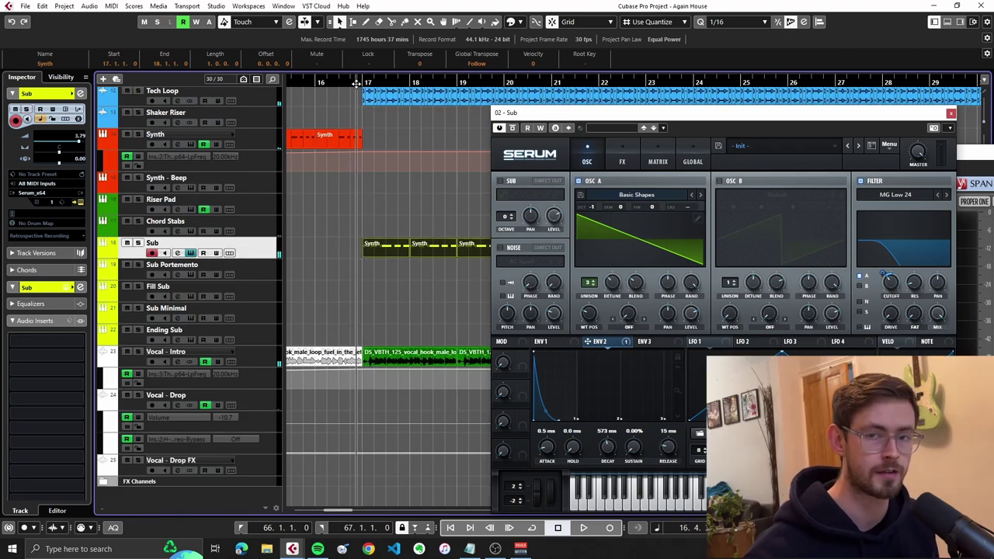
key(space)
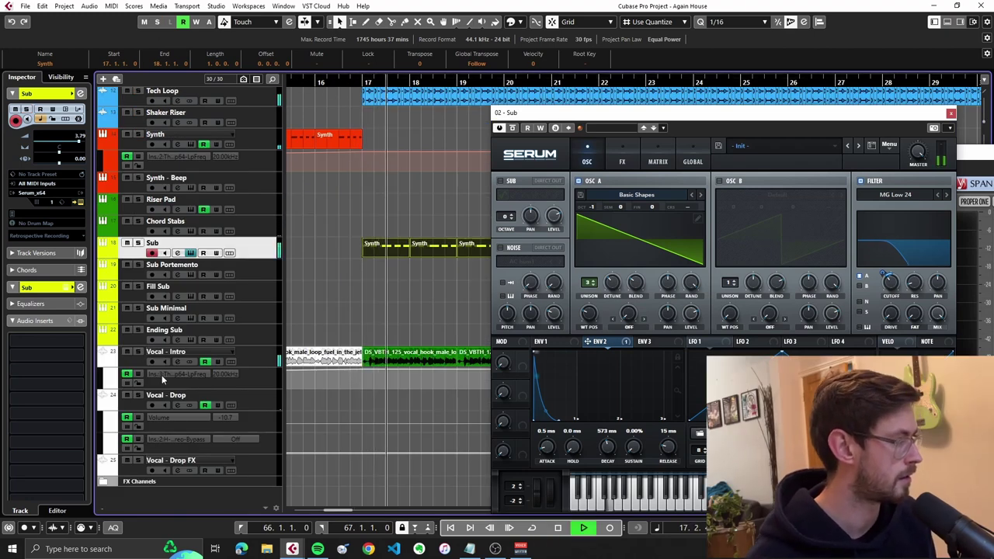
scroll(388, 346, down, 1)
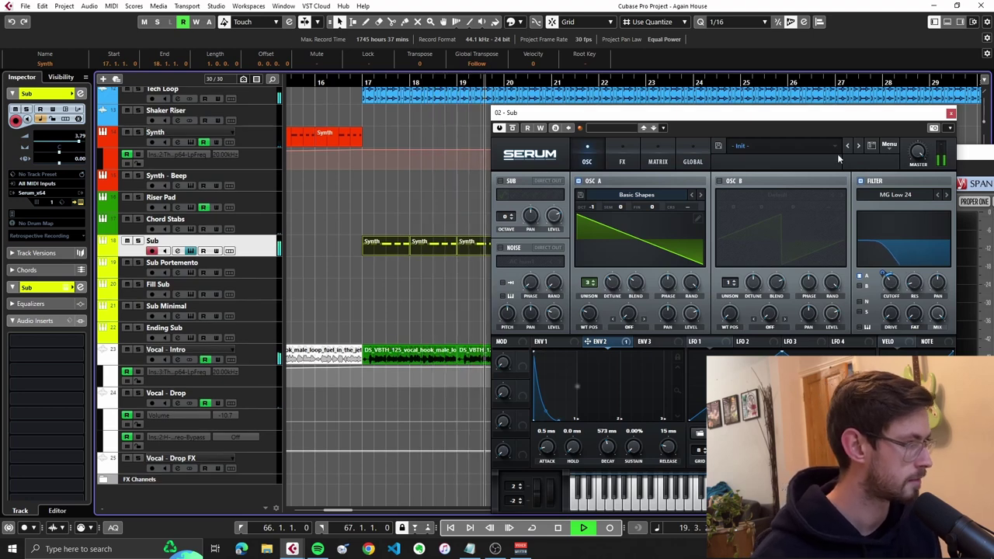
key(space)
click(951, 114)
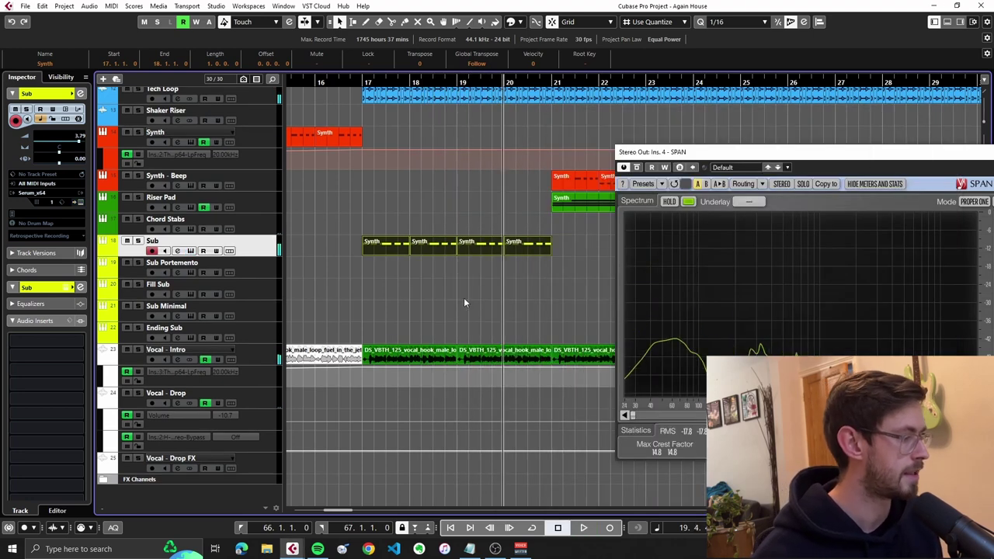
Select and solo Vocal - Intro, play it from bar 17 and inspect its Little AlterBoy insert
click(148, 351)
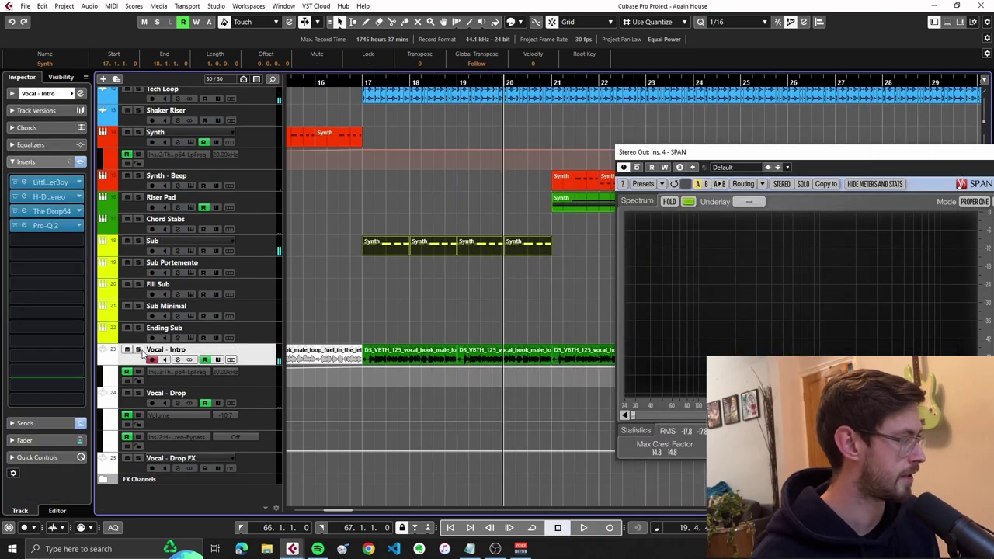
click(364, 81)
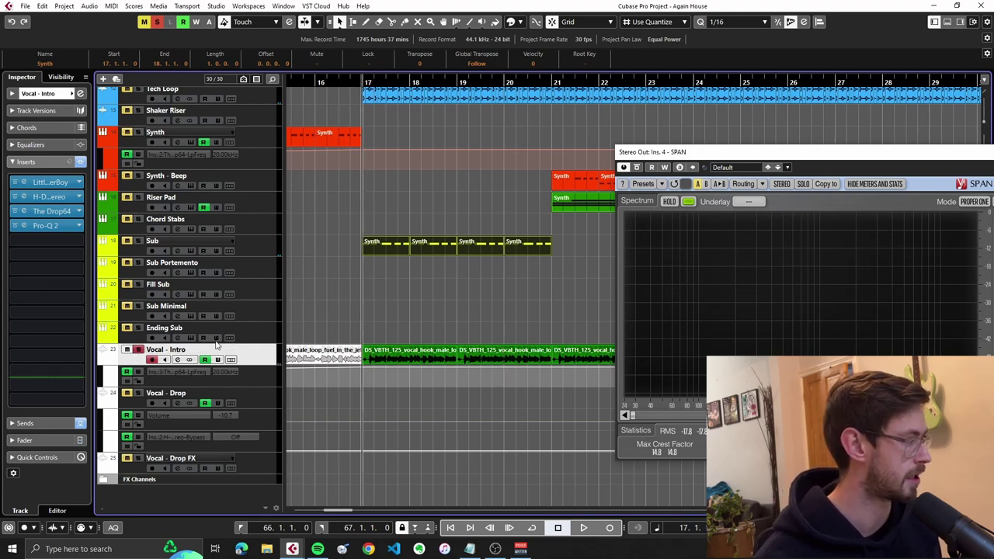
key(space)
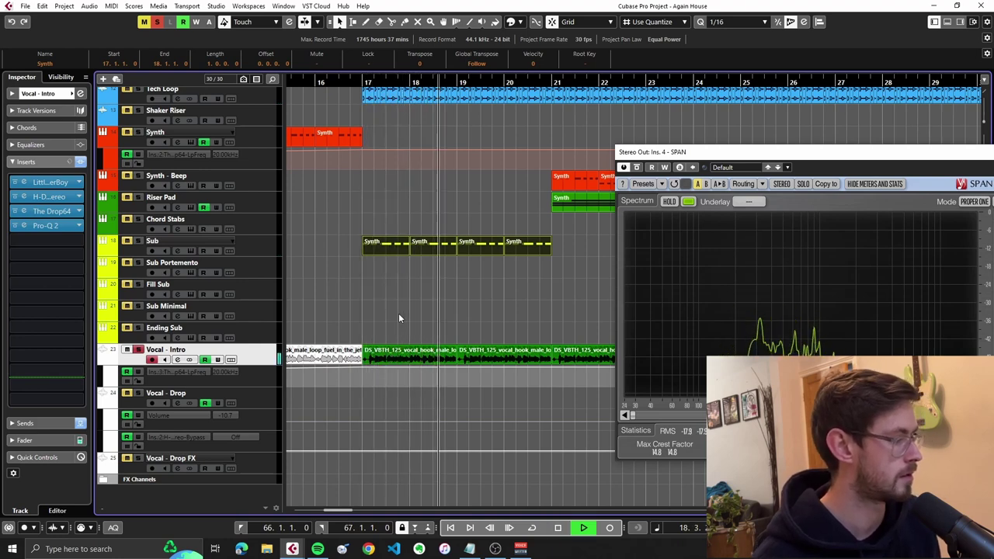
click(49, 181)
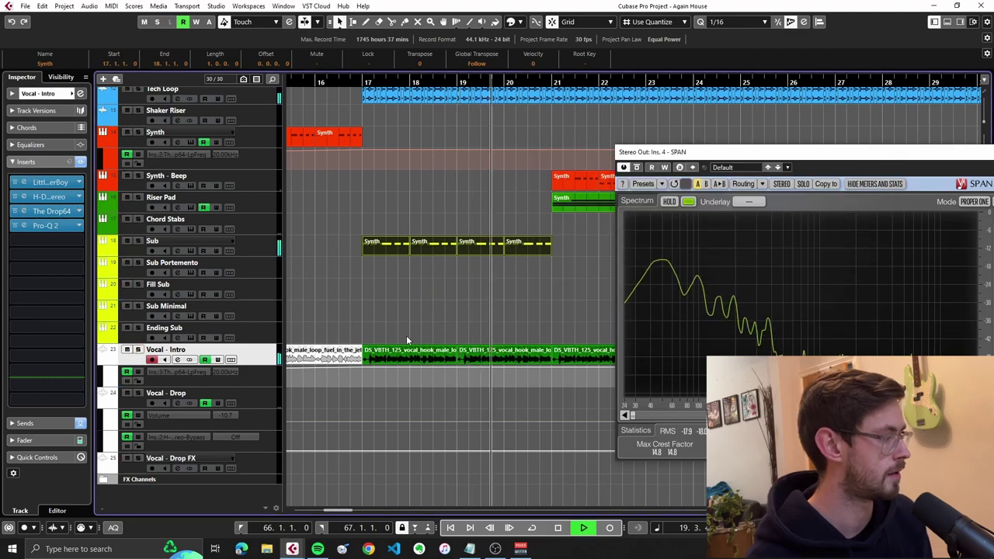
Play the full mix up to bar 21, where the Synth - Beep and Riser Pad parts start
ctrl+scroll(406, 335, down, 2)
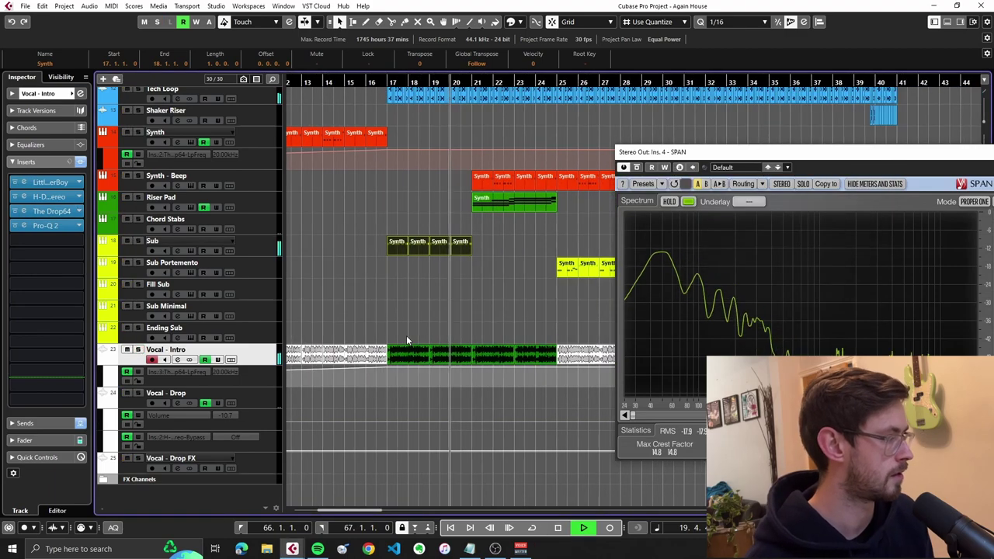
scroll(445, 334, up, 1)
ctrl+scroll(445, 334, up, 2)
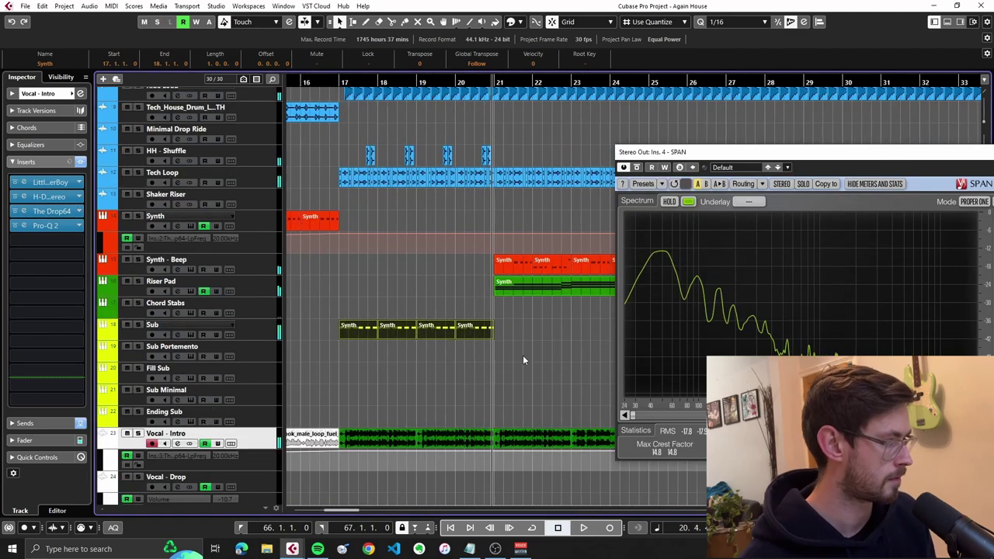
ctrl+scroll(523, 357, up, 2)
key(space)
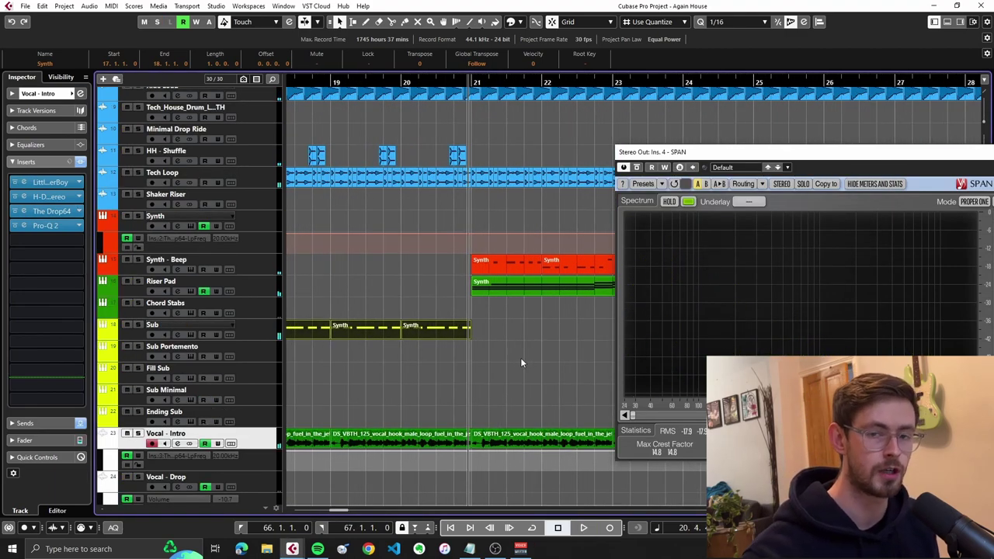
Play the Synth track soloed leading up to bar 17, and select it with the solo cleared
ctrl+scroll(512, 361, down, 1)
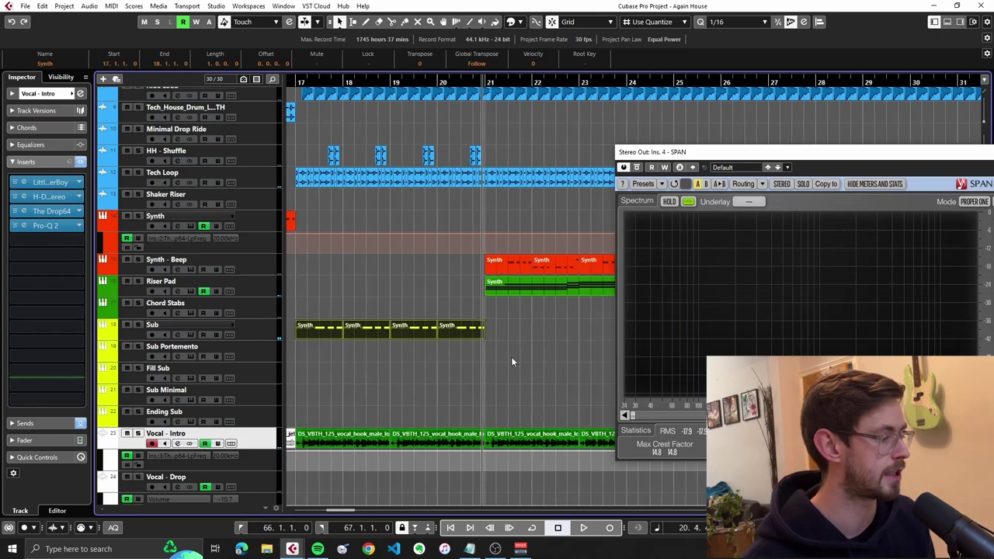
scroll(511, 360, up, 1)
scroll(508, 360, right, 1)
scroll(497, 360, down, 1)
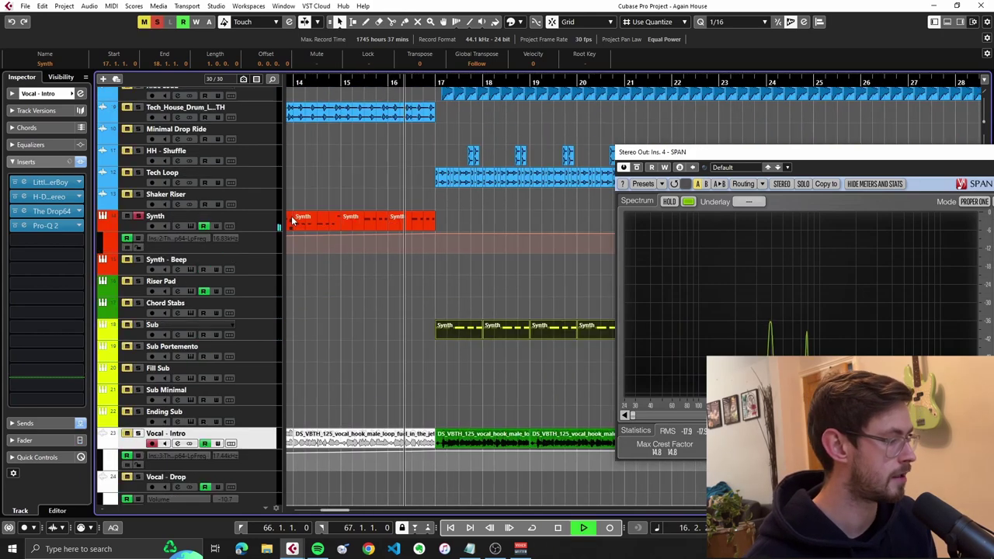
key(space)
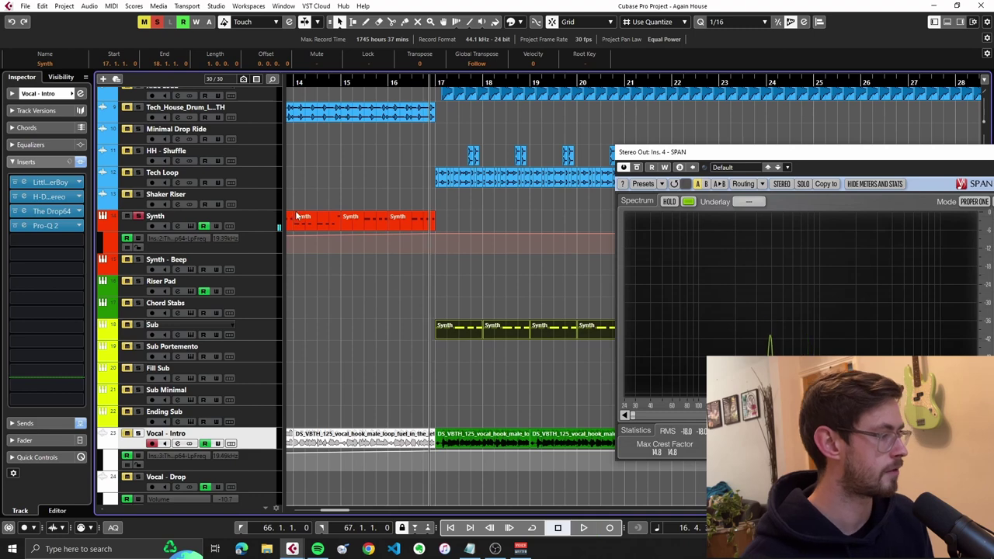
click(165, 216)
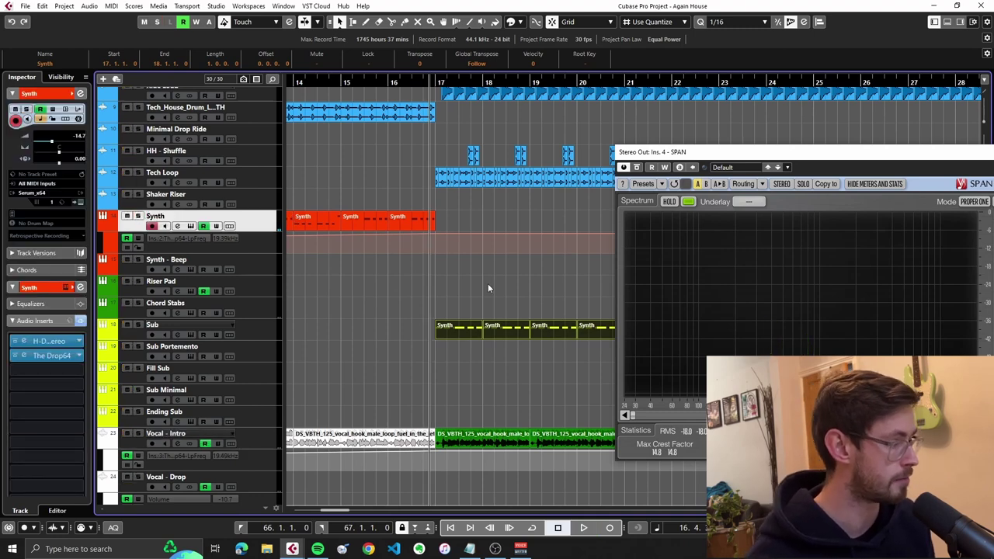
Play the full mix from just before bar 21, through the Synth - Beep and Riser Pad parts, and stop at bar 25
scroll(488, 288, right, 5)
click(404, 86)
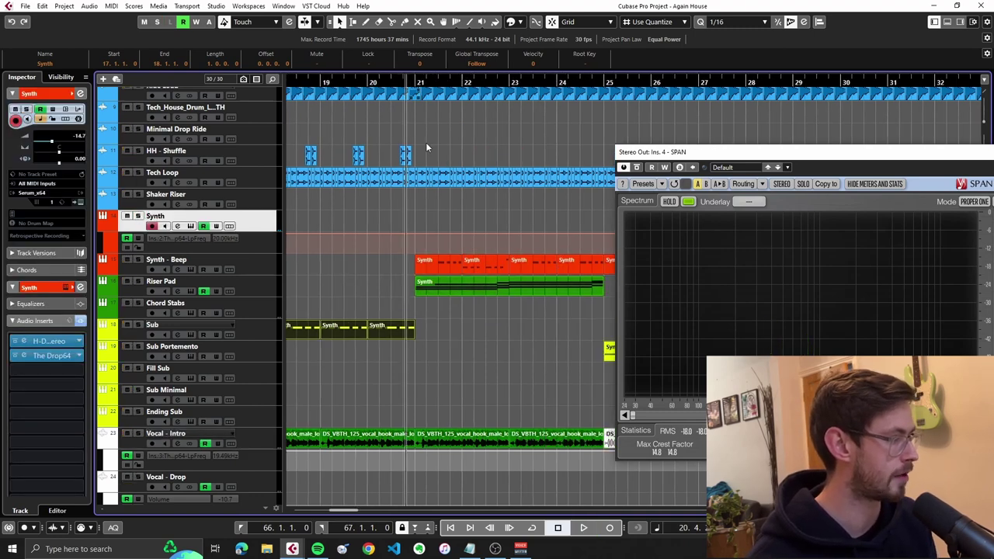
click(397, 83)
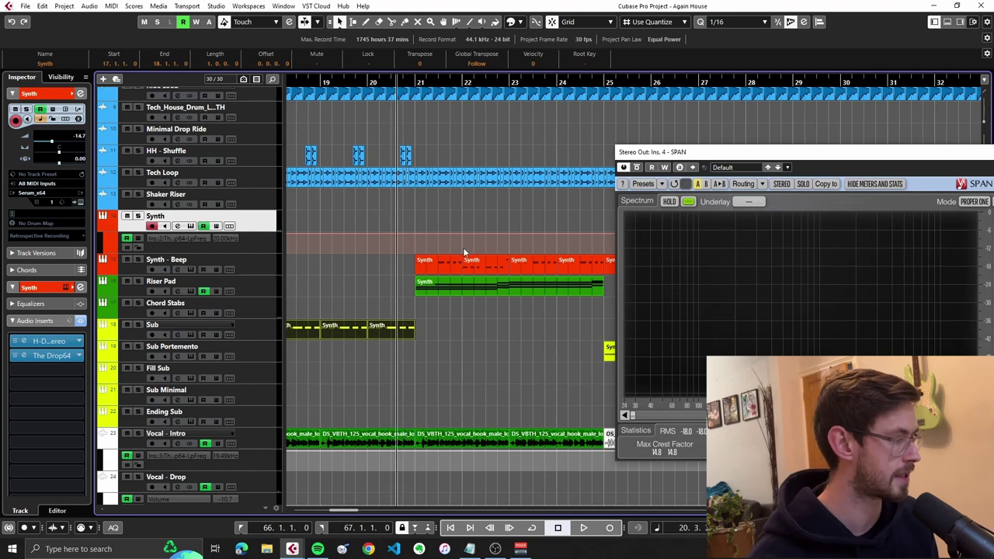
key(space)
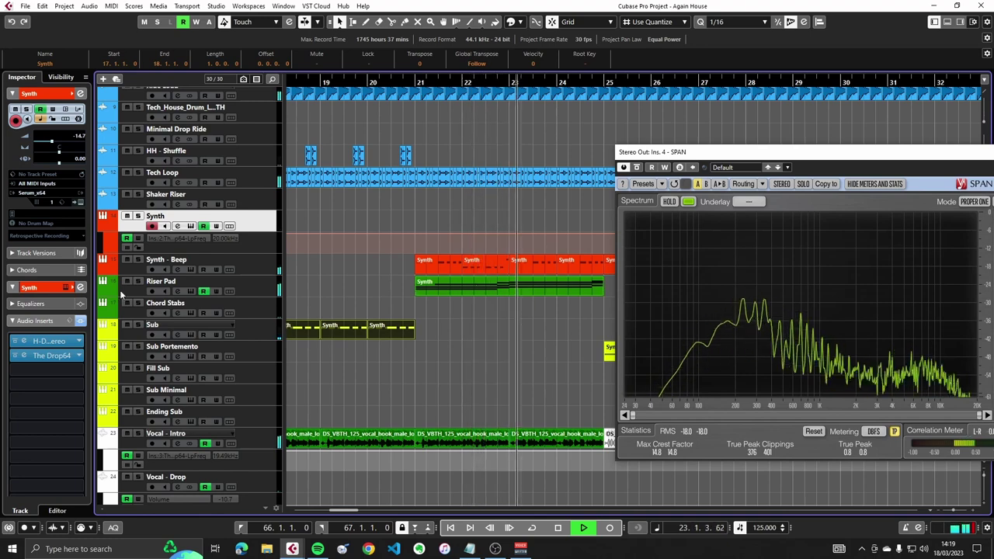
scroll(427, 304, down, 1)
scroll(460, 325, right, 2)
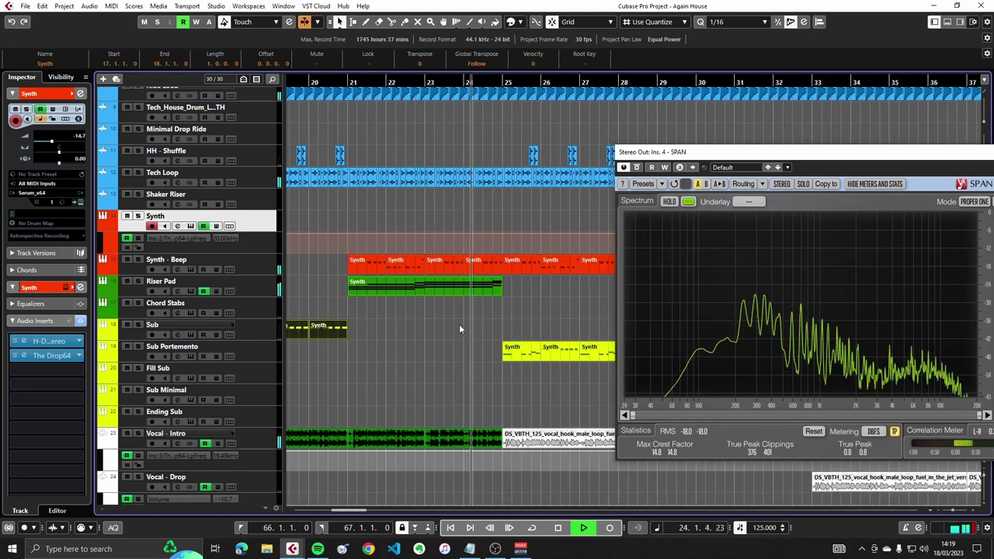
scroll(459, 324, left, 2)
key(space)
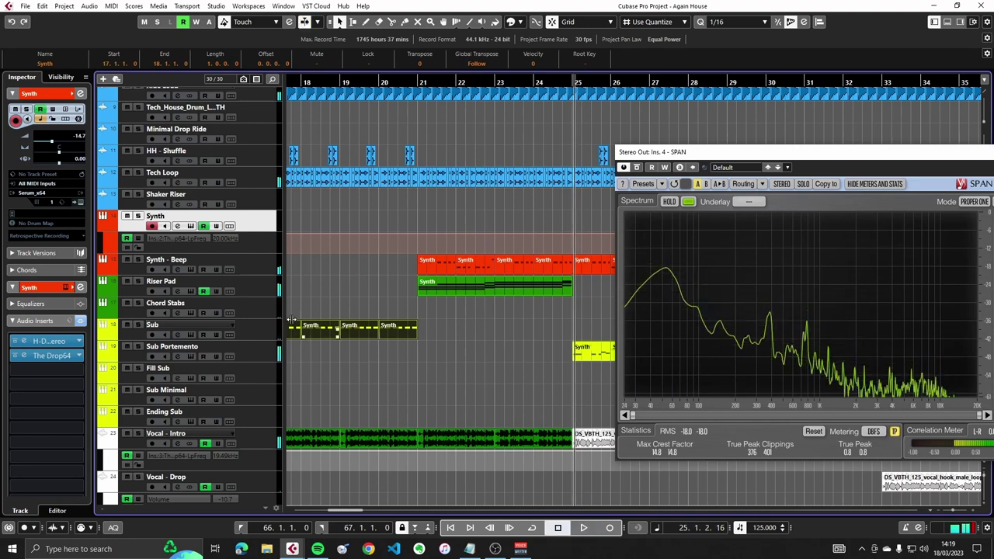
Select the Riser Pad track, open its bar 21 part in the Key Editor and audition its chords soloed
click(159, 284)
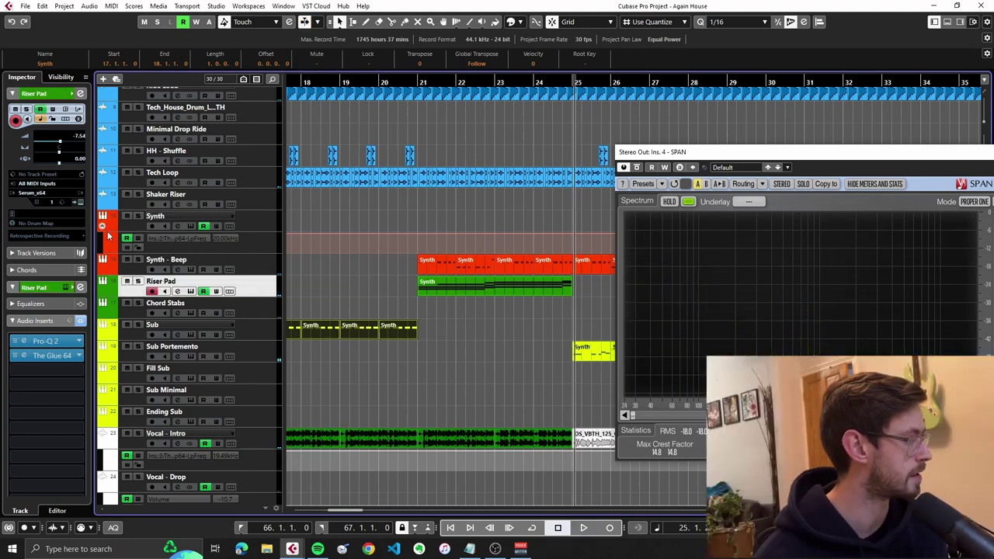
double_click(471, 291)
scroll(406, 159, down, 4)
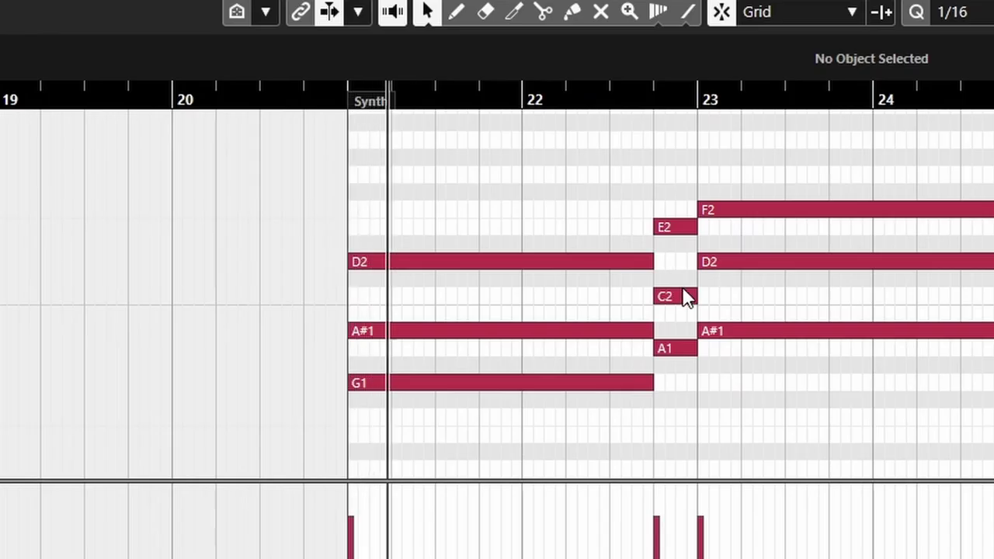
scroll(460, 343, right, 1)
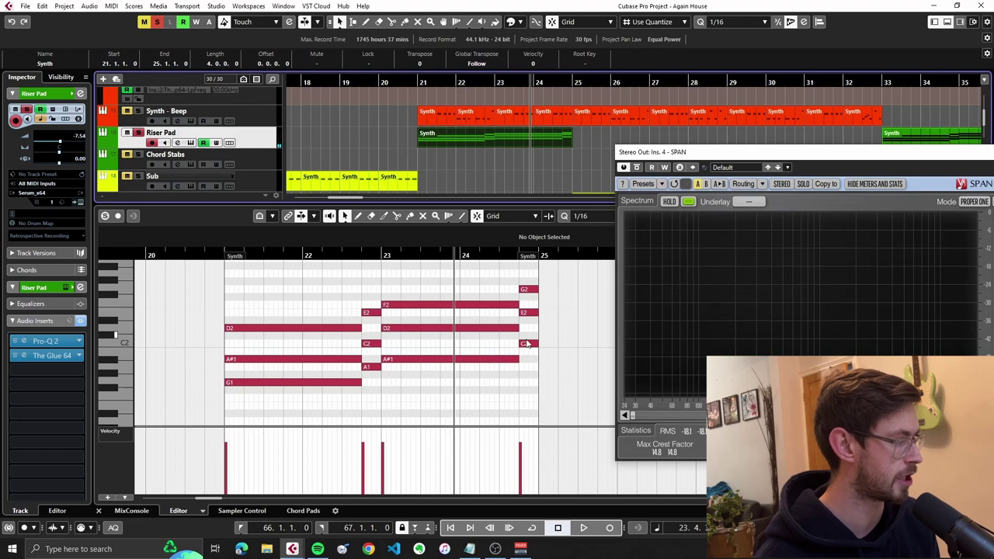
key(space)
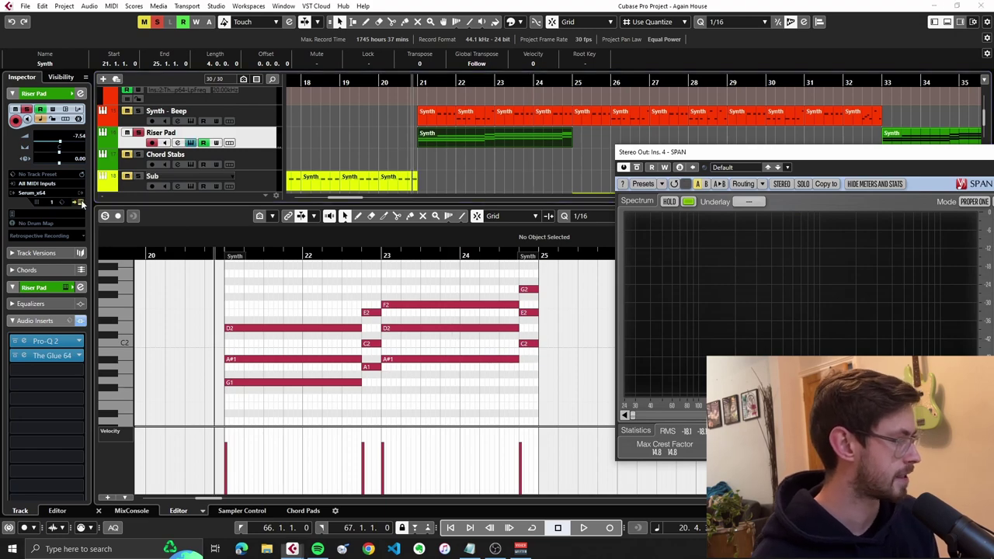
Play the full mix from just before bar 25 and close the Riser Pad's note editor
drag(993, 132, 566, 100)
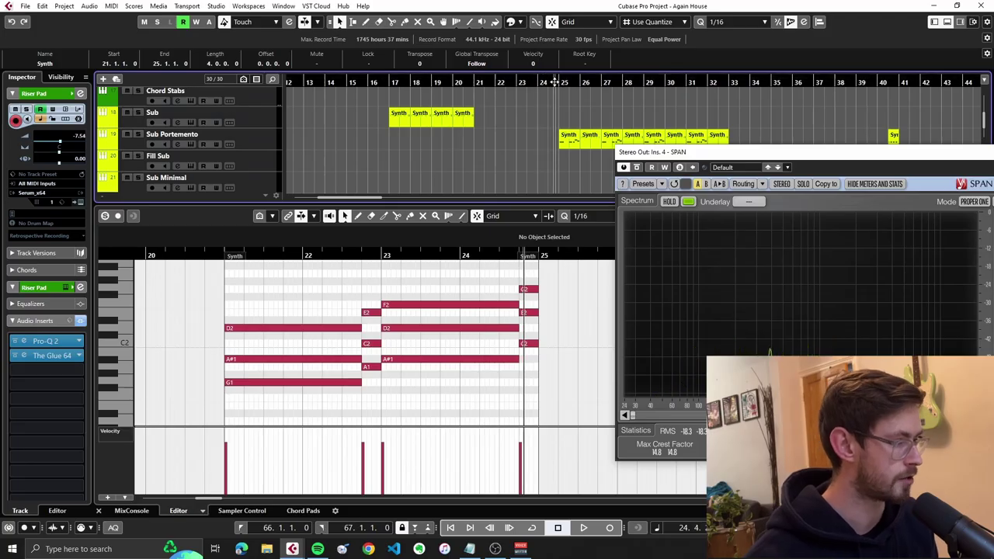
key(space)
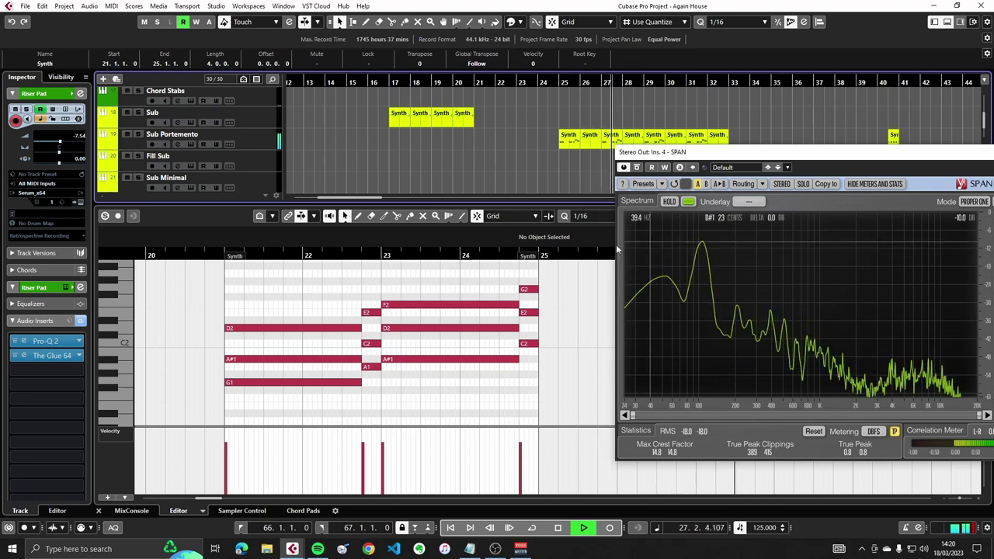
click(98, 510)
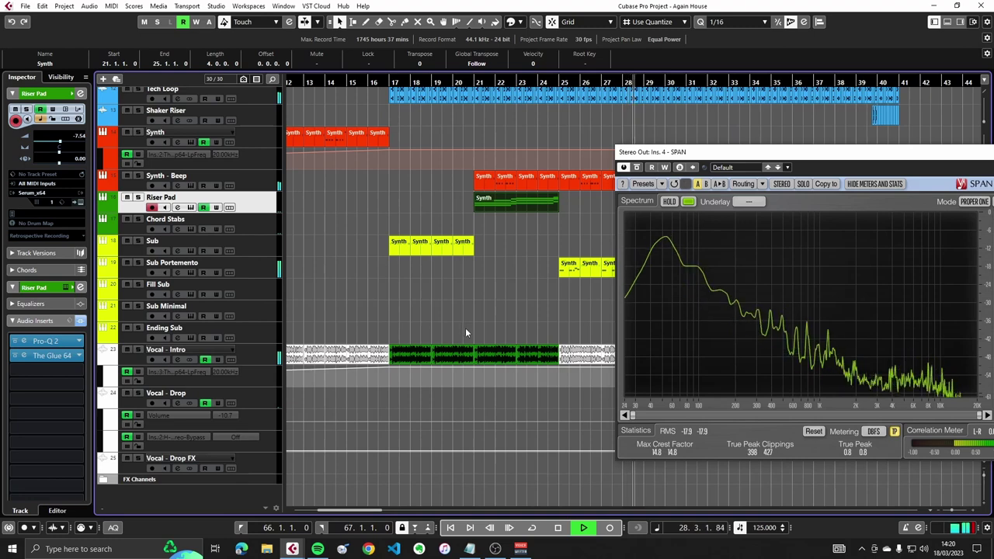
scroll(465, 332, up, 4)
scroll(473, 333, right, 3)
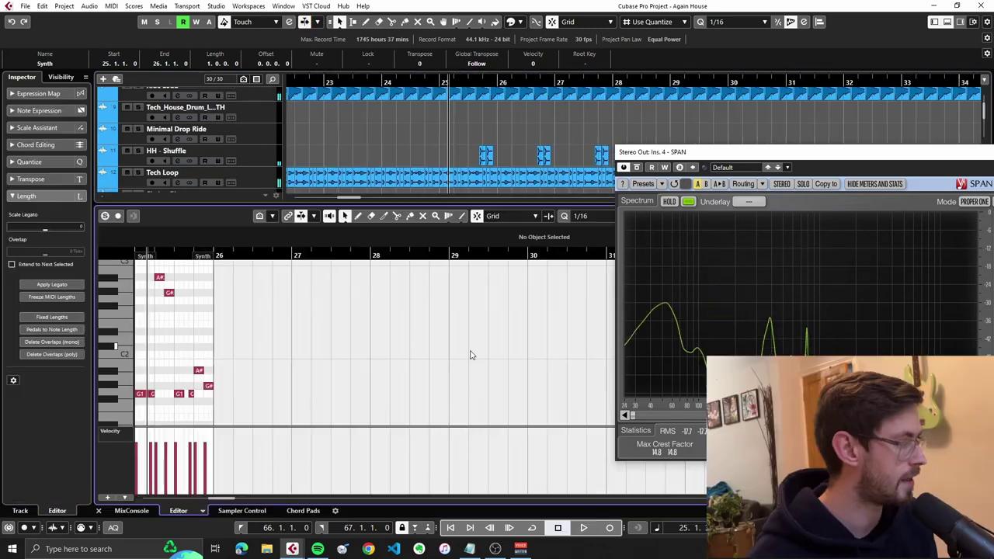
Close the lower zone, then select the first four Sub Portemento parts from bar 25 and open them in the Key Editor
click(99, 511)
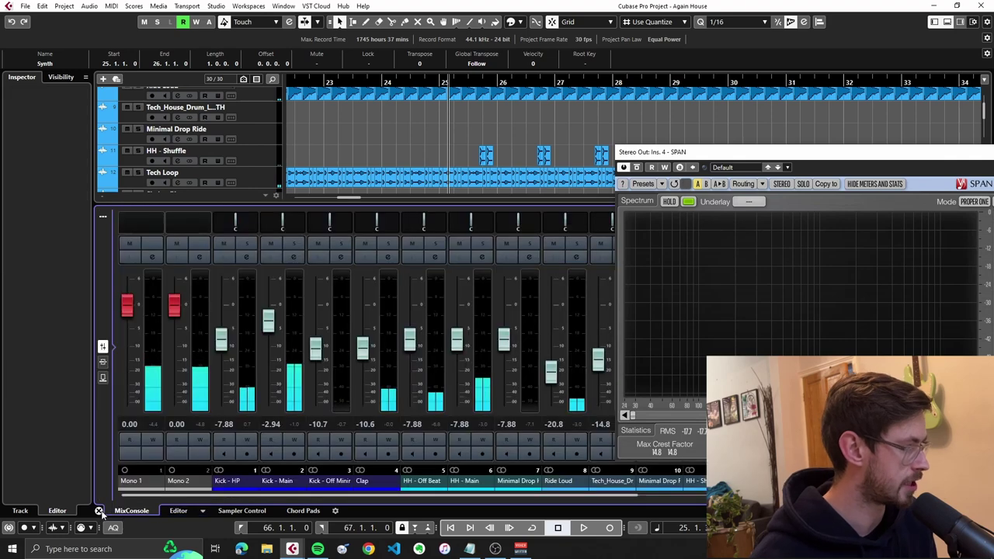
click(99, 511)
key(g)
drag(389, 363, 571, 353)
double_click(550, 355)
Play the Sub Portemento track soloed from bar 25 to bar 29, with auto-scroll toggled and its notes in view
scroll(268, 323, left, 3)
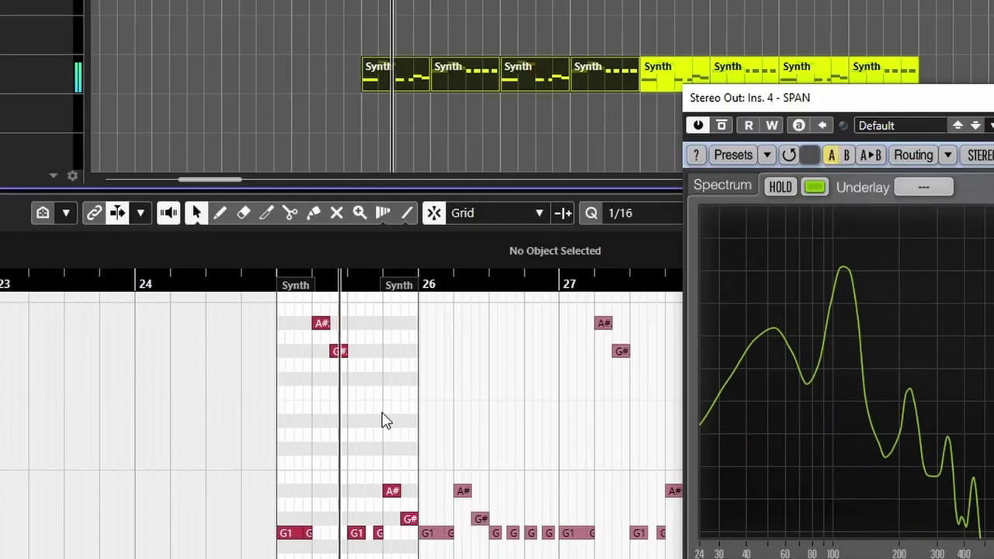
scroll(447, 333, up, 2)
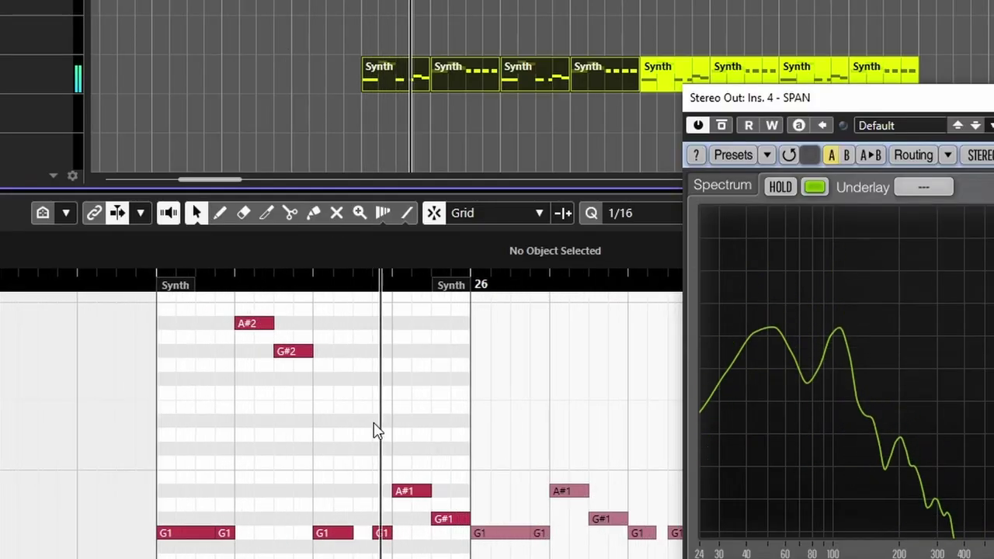
scroll(380, 435, down, 2)
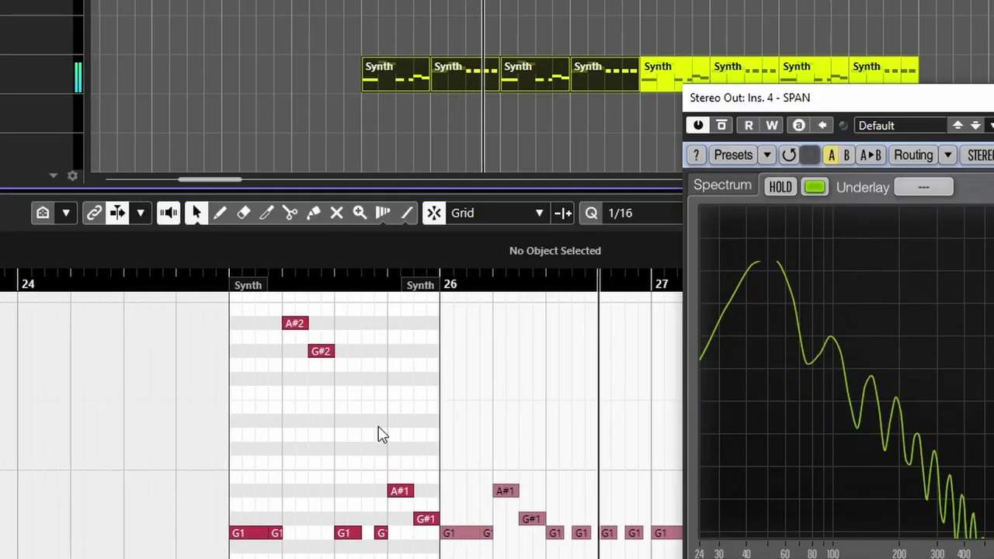
key(f)
ctrl+scroll(380, 434, down, 3)
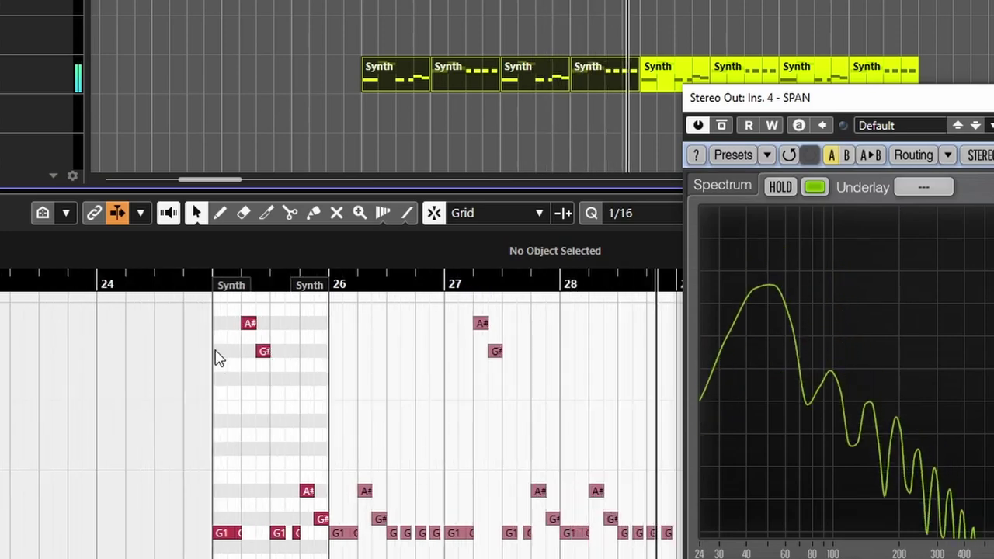
key(space)
Examine the Sub Portemento note pattern in bars 25 and 26, and play on from the middle of bar 26
ctrl+scroll(227, 355, up, 3)
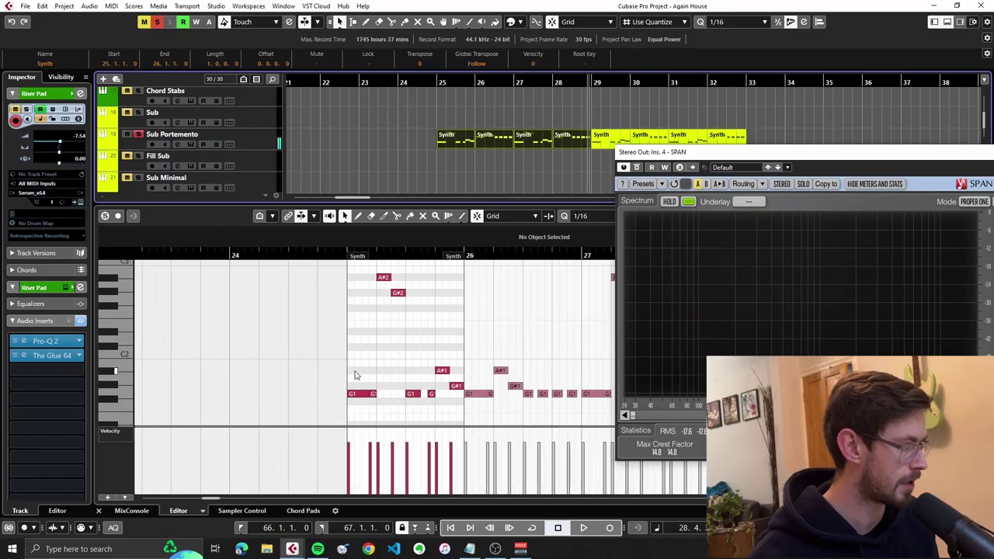
ctrl+scroll(354, 375, up, 2)
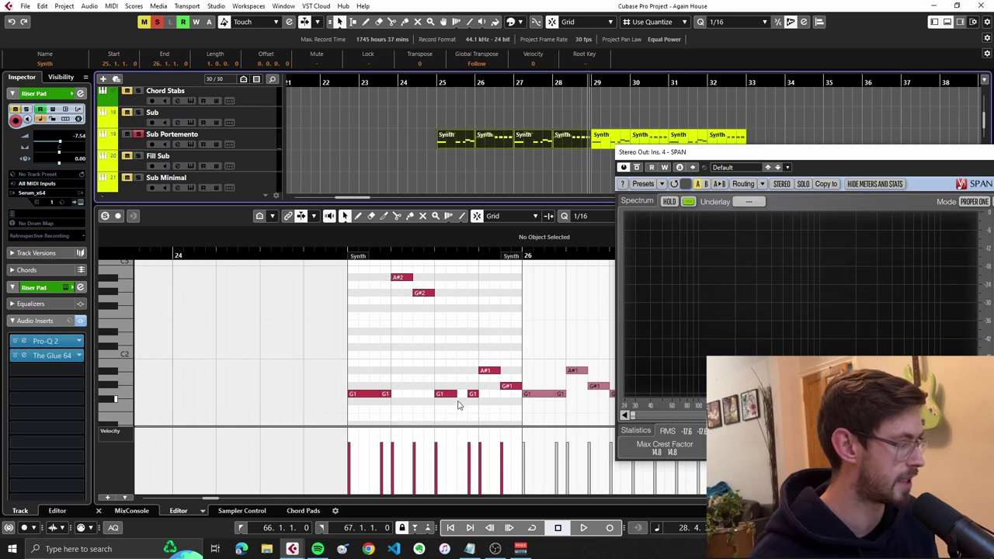
ctrl+scroll(458, 404, down, 2)
click(403, 253)
ctrl+scroll(426, 314, up, 4)
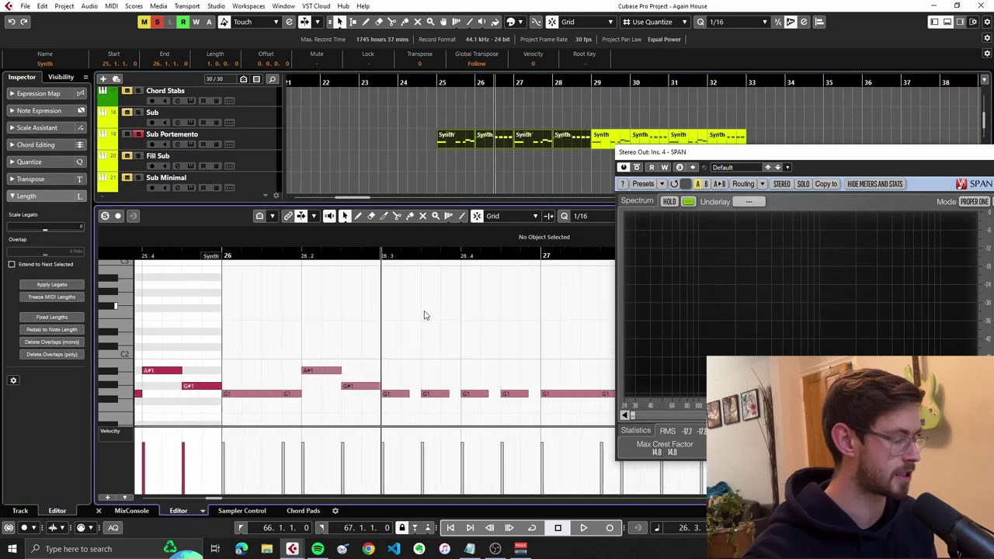
key(space)
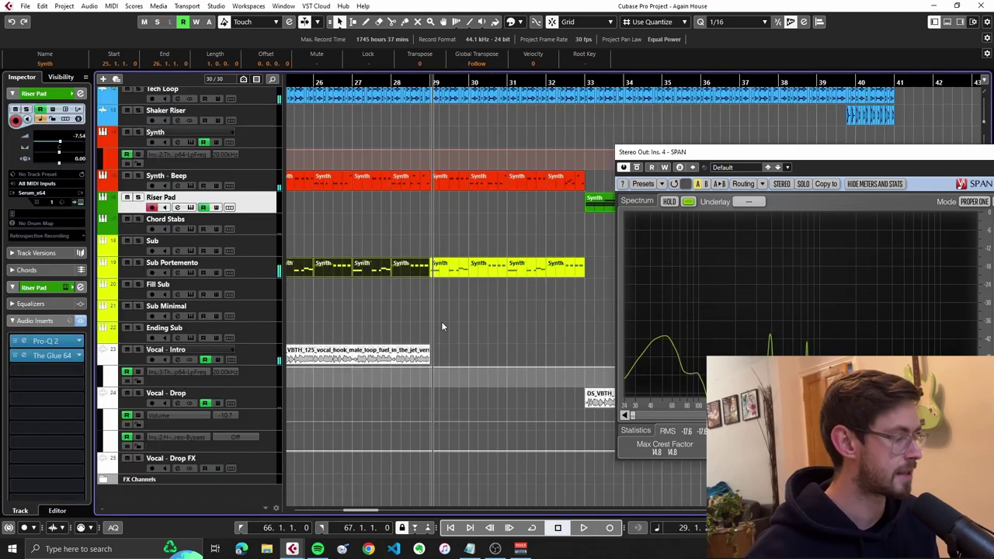
Play the full mix from just before bar 29 and stop at bar 33, where the Vocal - Drop part starts
click(423, 81)
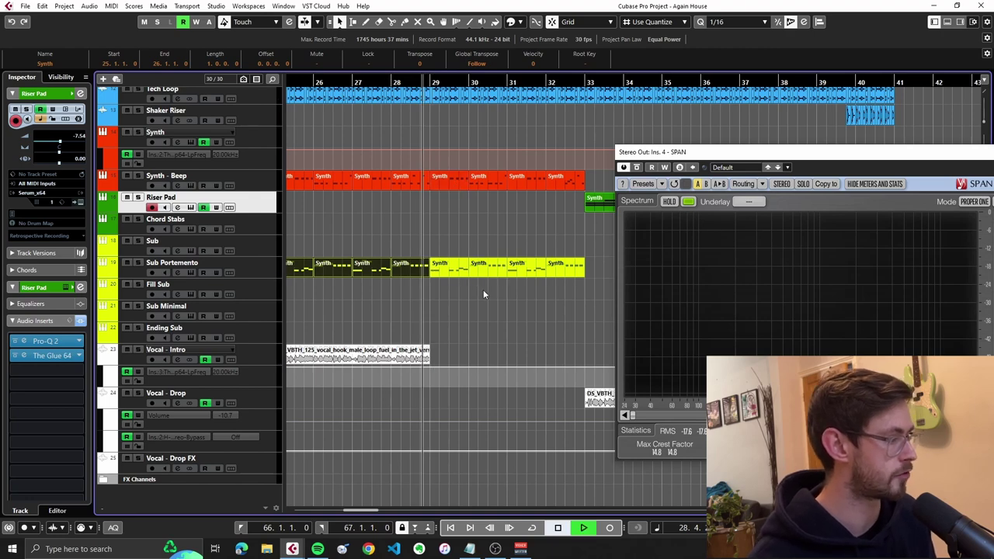
key(space)
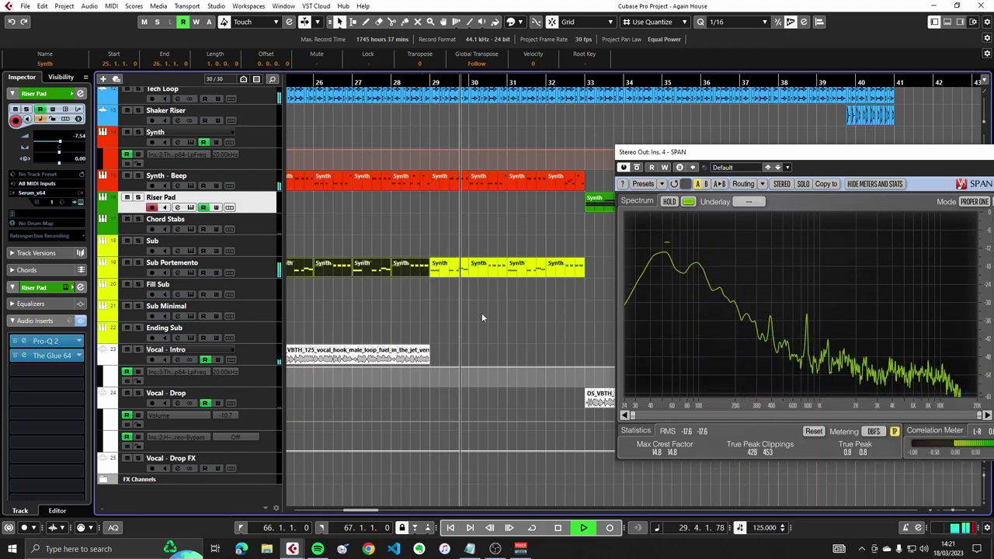
scroll(481, 311, down, 2)
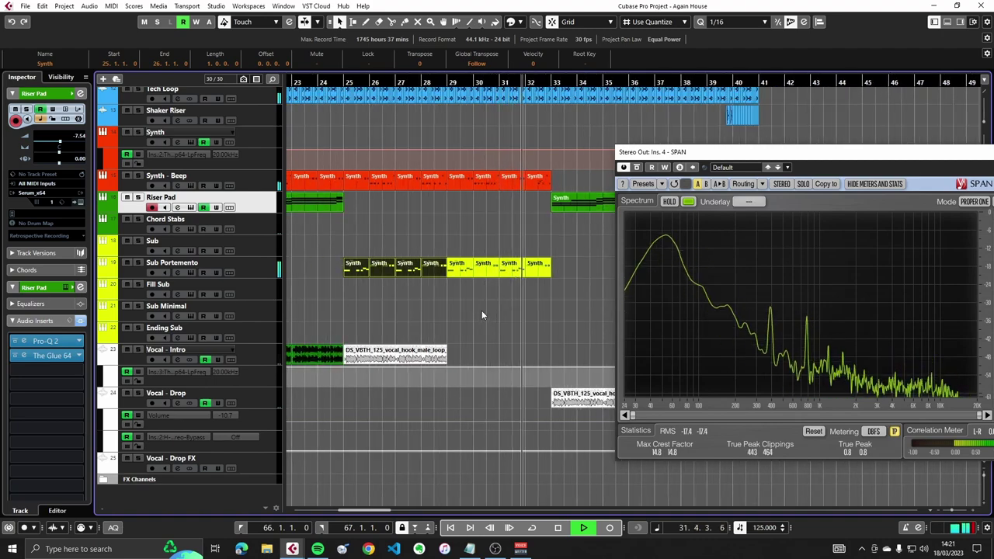
scroll(482, 315, up, 3)
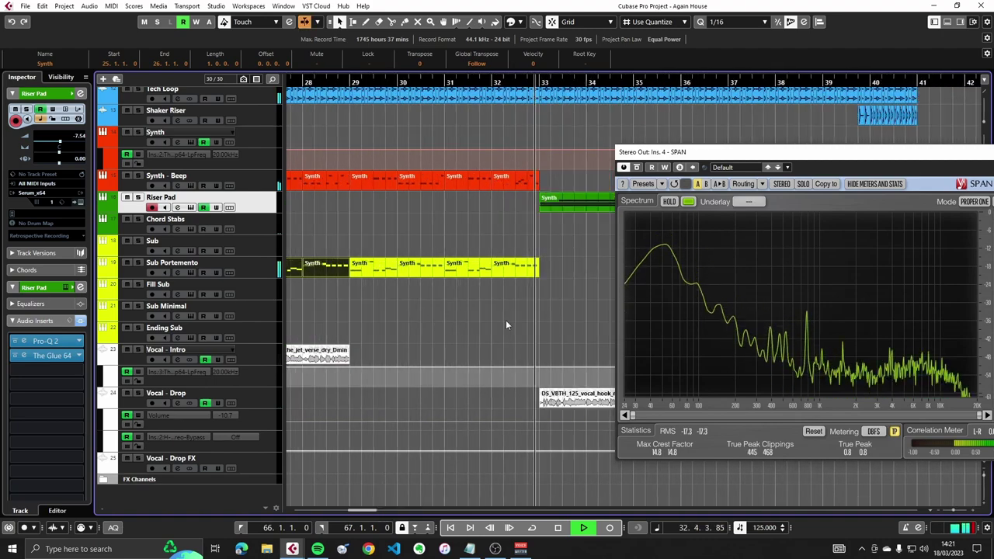
scroll(492, 303, right, 2)
key(space)
Show the Riser Pad track's Fil Cutoff automation lane and view it from bar 33 to bar 41
scroll(490, 304, down, 3)
scroll(517, 298, right, 1)
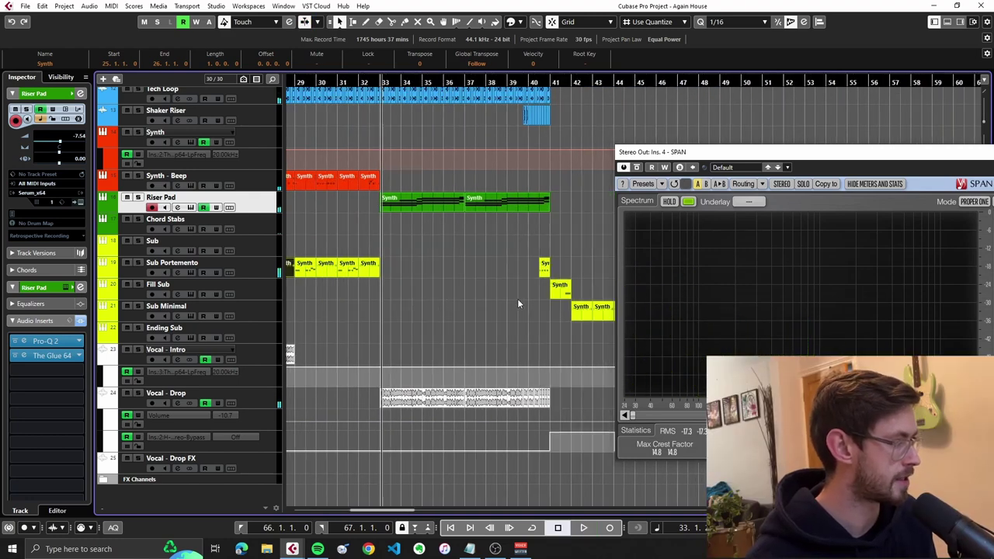
scroll(519, 304, right, 3)
click(102, 209)
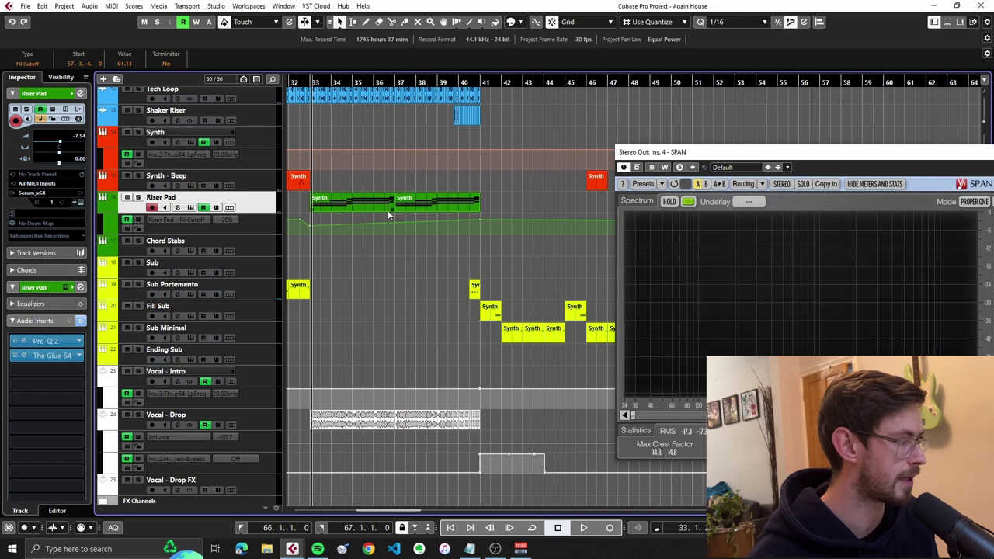
Select the Vocal - Drop track and play the full mix from bar 33
click(212, 414)
key(space)
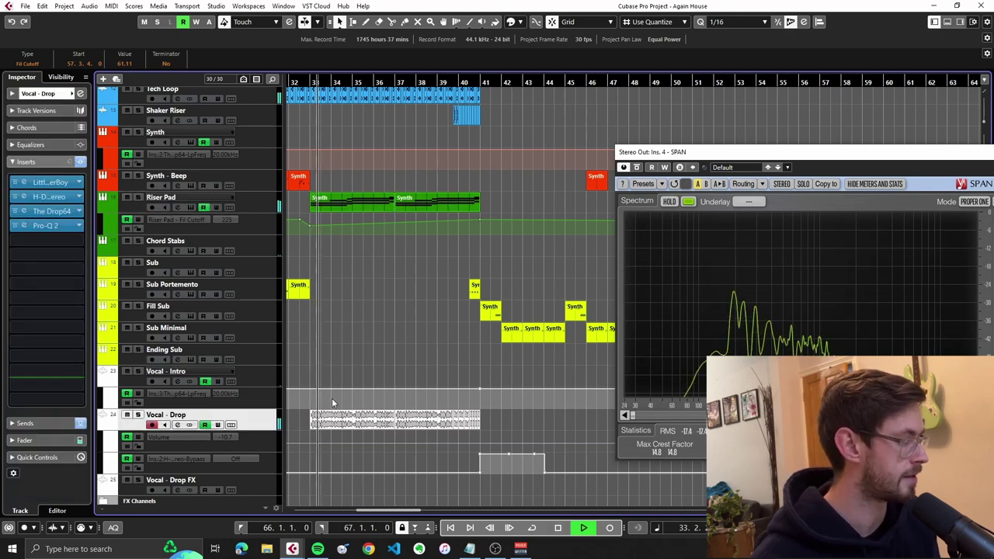
scroll(332, 398, up, 2)
scroll(332, 397, left, 5)
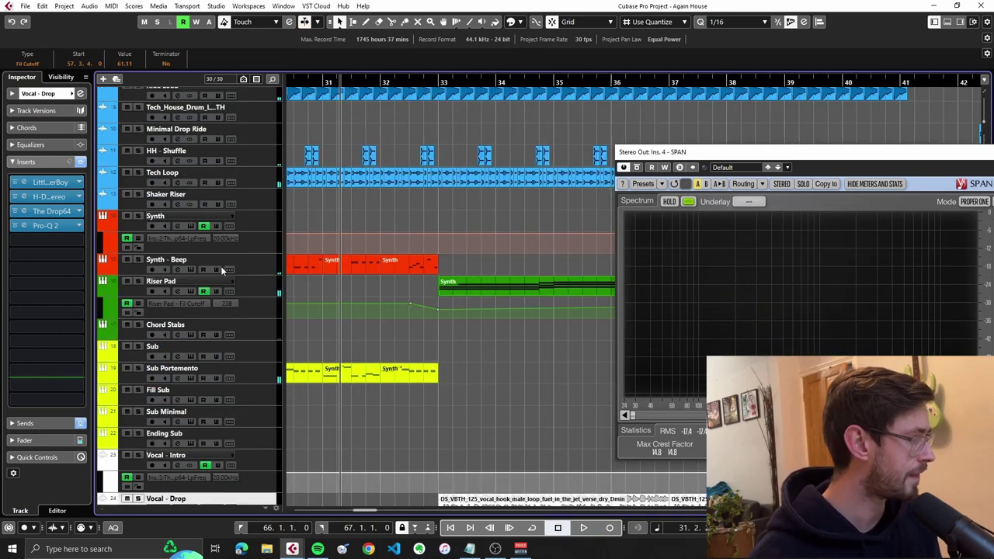
Select the Synth - Beep track and open its four parts from bar 29 to bar 33 in the Key Editor
click(205, 261)
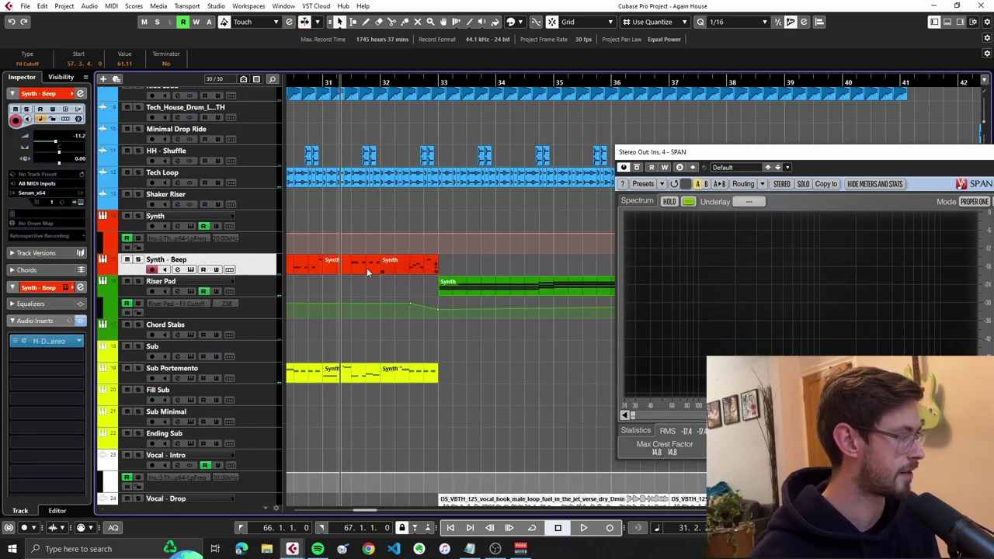
scroll(336, 273, down, 2)
scroll(336, 273, left, 2)
drag(557, 255, 438, 266)
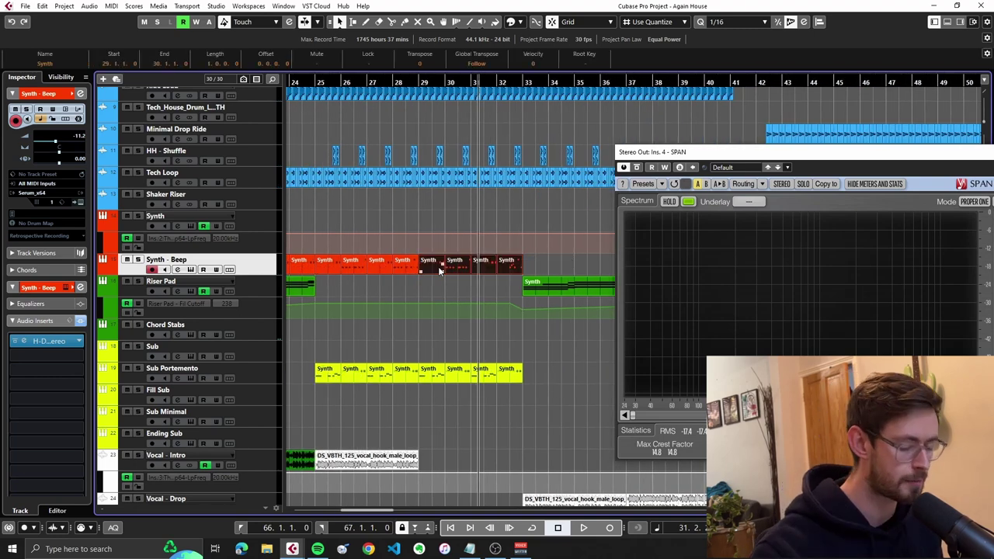
double_click(438, 267)
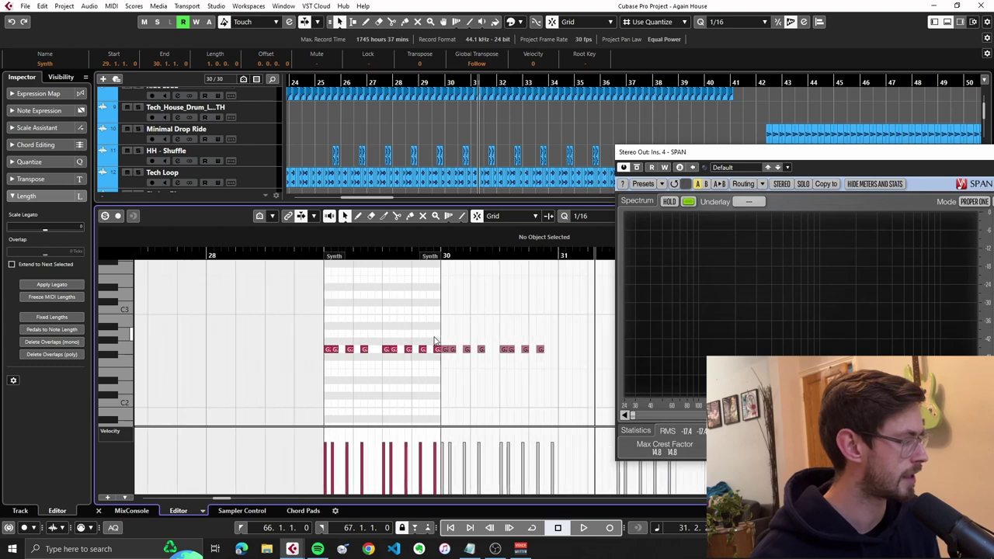
Play the Synth - Beep track soloed up to bar 33, viewing its notes with the H-Delay insert open
scroll(412, 351, up, 1)
scroll(434, 175, down, 3)
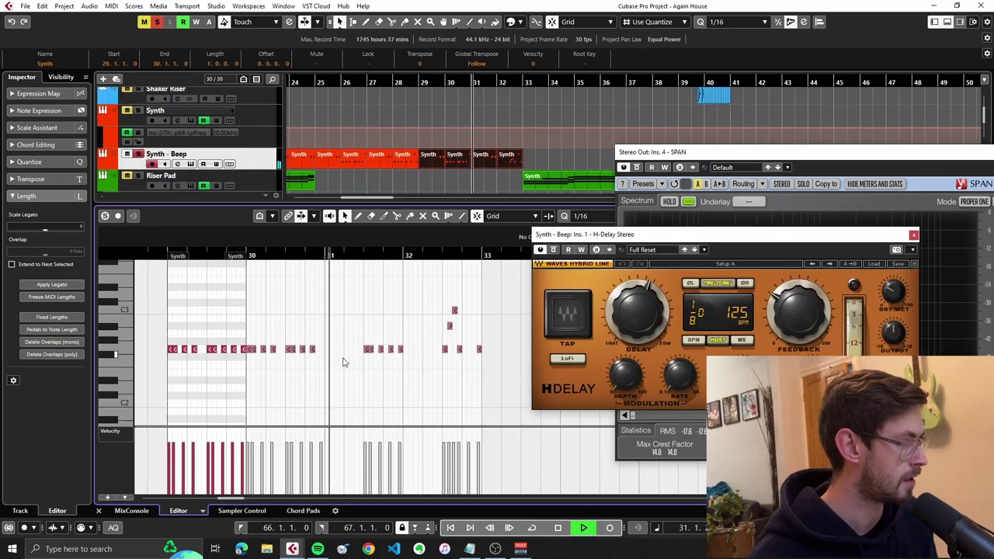
scroll(344, 361, up, 1)
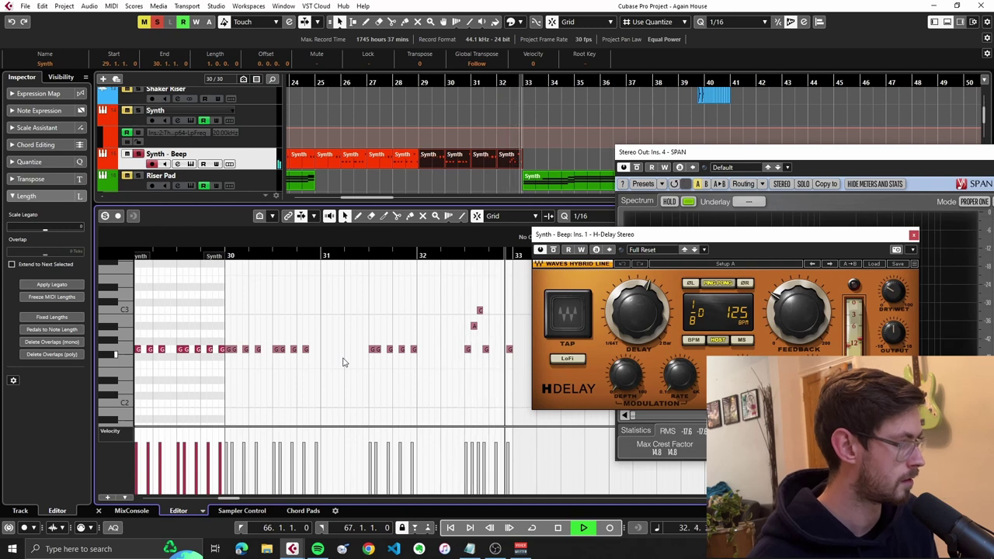
Move the playback position back to bar 29 and replay the Synth - Beep parts in the mix
key(space)
scroll(467, 347, up, 3)
scroll(471, 352, right, 2)
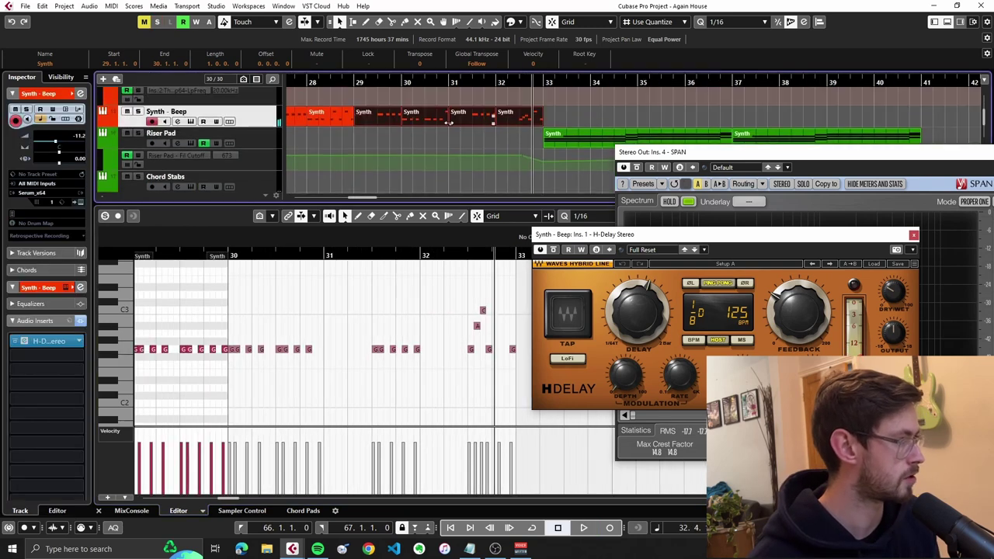
click(445, 85)
scroll(455, 125, up, 2)
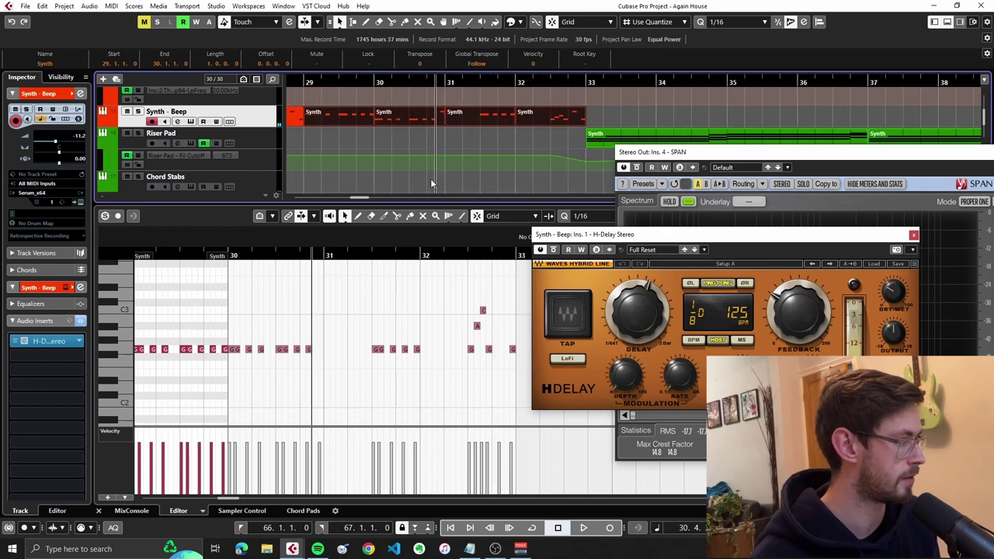
click(304, 80)
key(space)
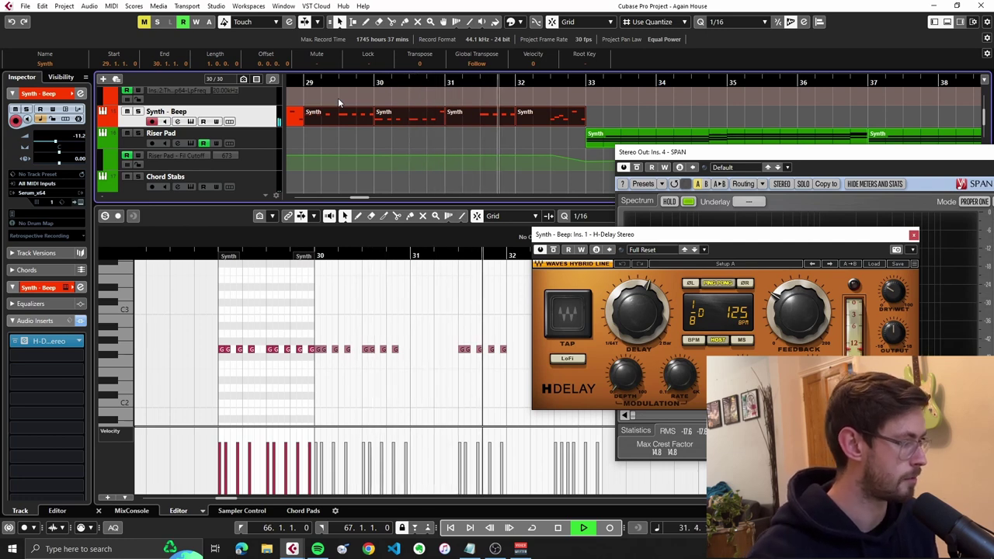
Follow the Synth - Beep playback to bar 33 and examine the closing notes of bar 32 in the Key Editor
scroll(404, 327, right, 3)
click(299, 355)
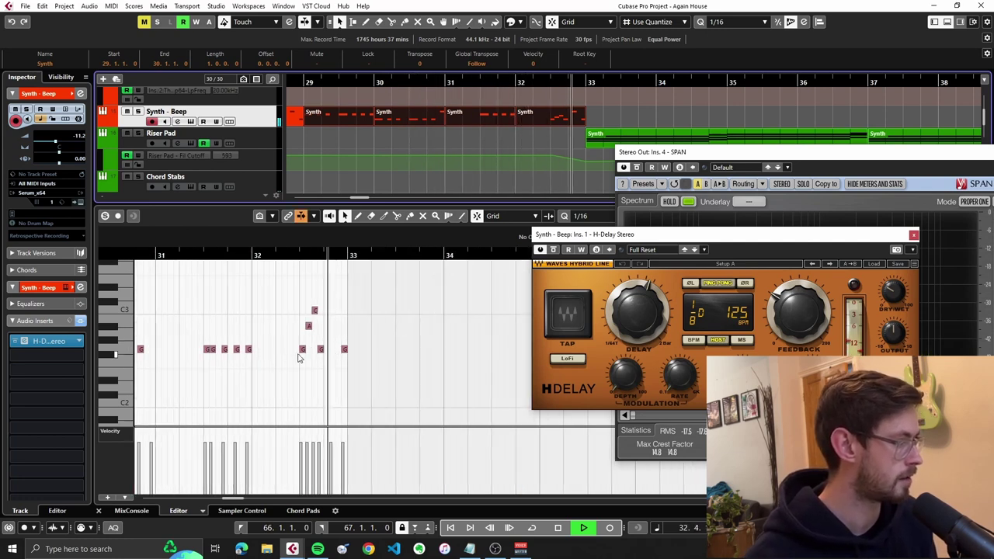
scroll(304, 330, up, 2)
key(space)
scroll(285, 325, up, 2)
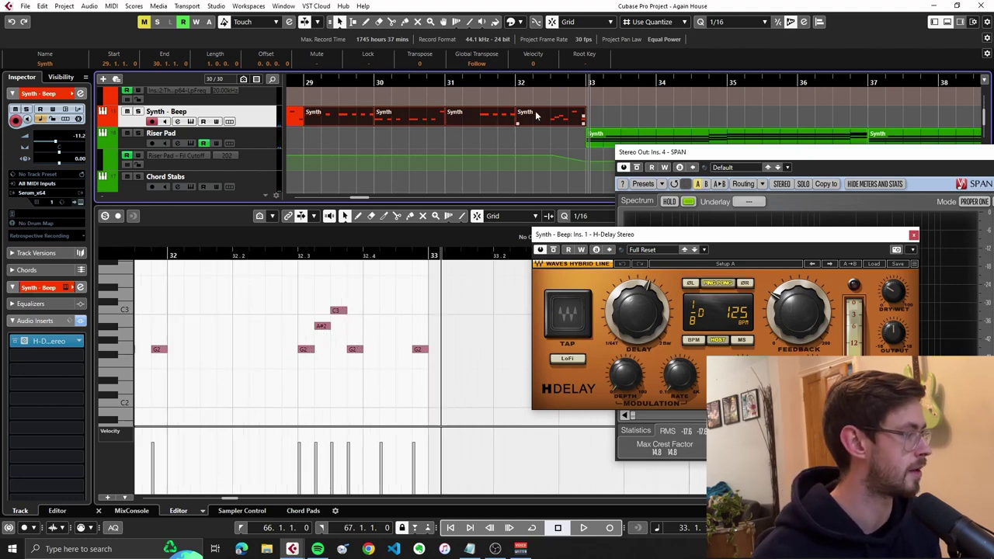
Place the playback position just before bar 33, select the Riser Pad track and close the Key Editor
click(580, 82)
scroll(586, 125, down, 2)
click(200, 134)
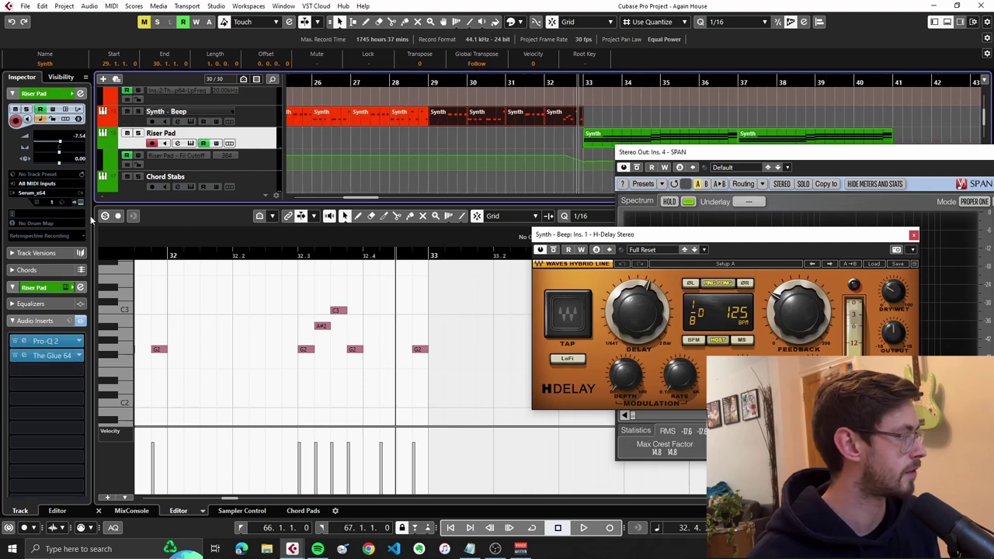
scroll(516, 131, down, 3)
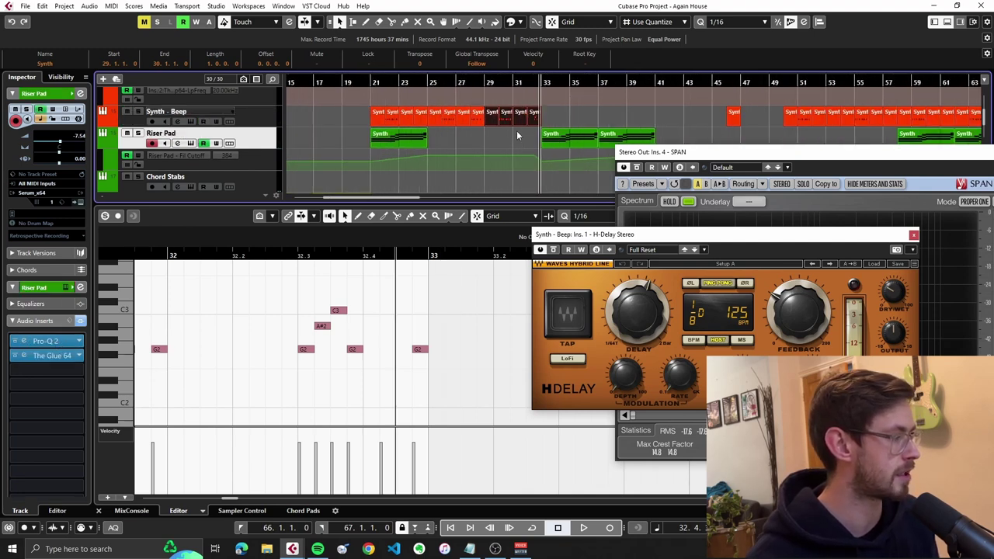
scroll(500, 169, up, 3)
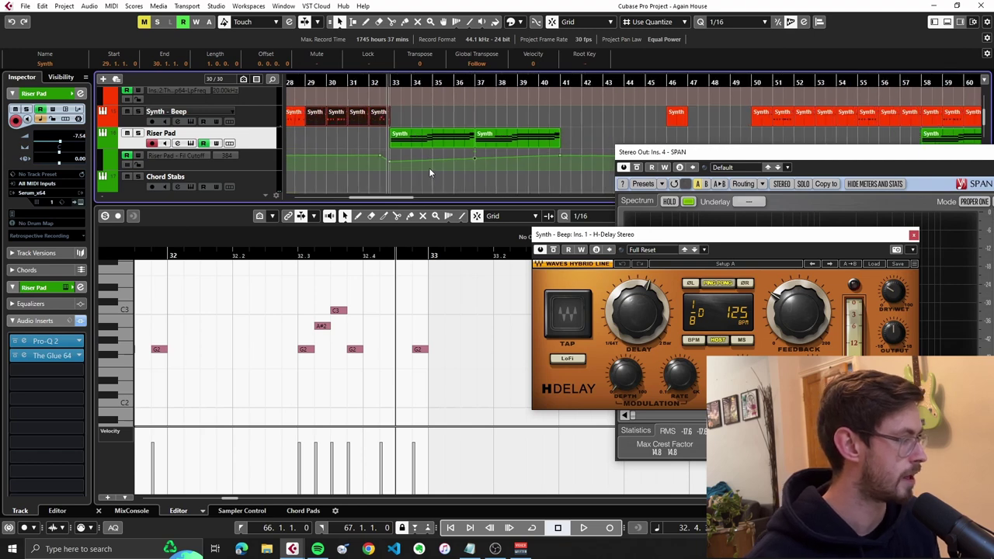
click(99, 510)
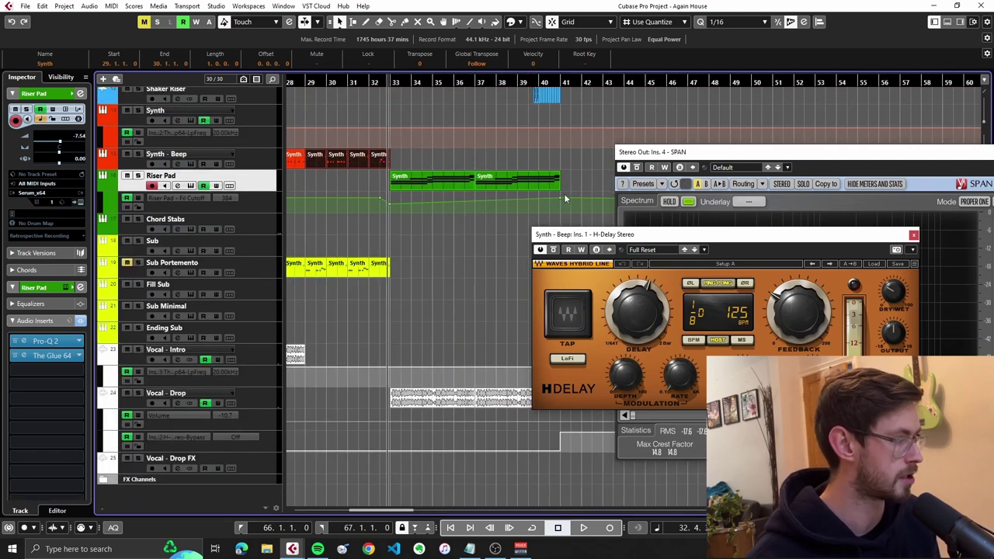
Play the mix from just before bar 33 to about bar 40, following the drum and Riser Pad parts
key(space)
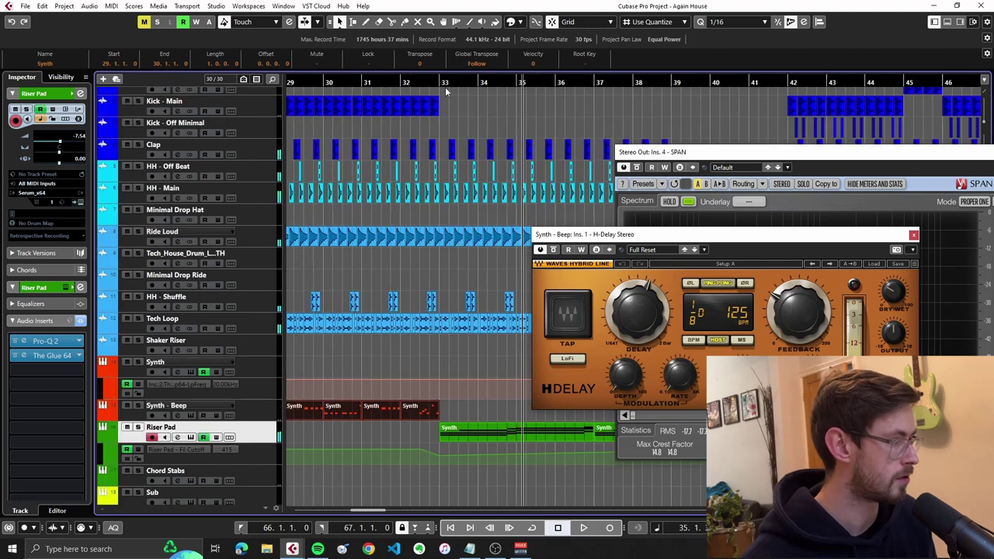
key(space)
key(space)
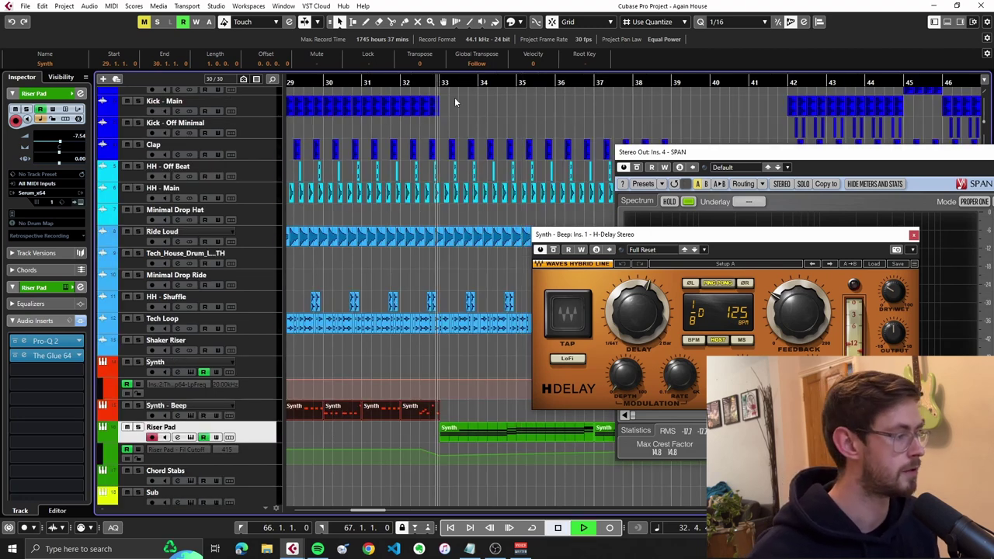
scroll(483, 234, right, 2)
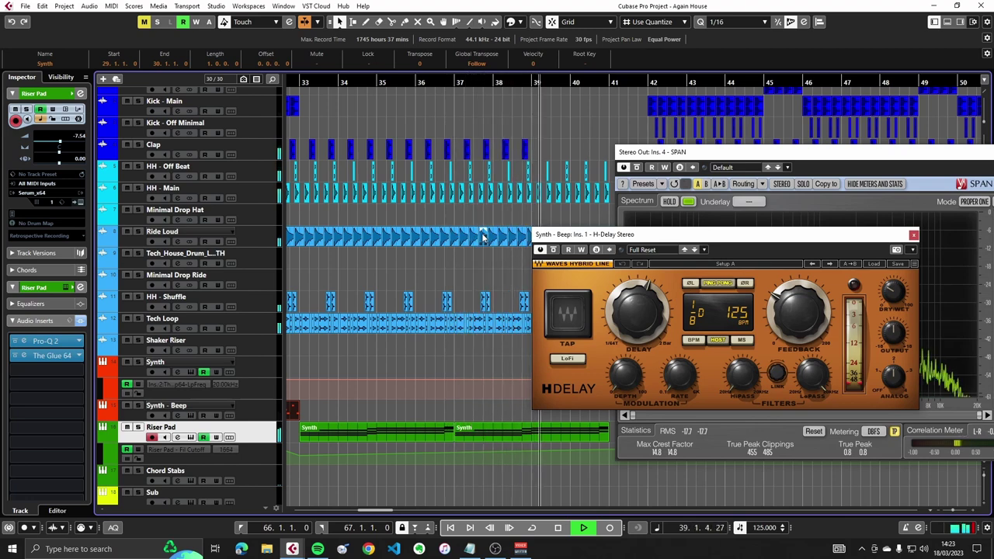
scroll(489, 236, right, 2)
key(space)
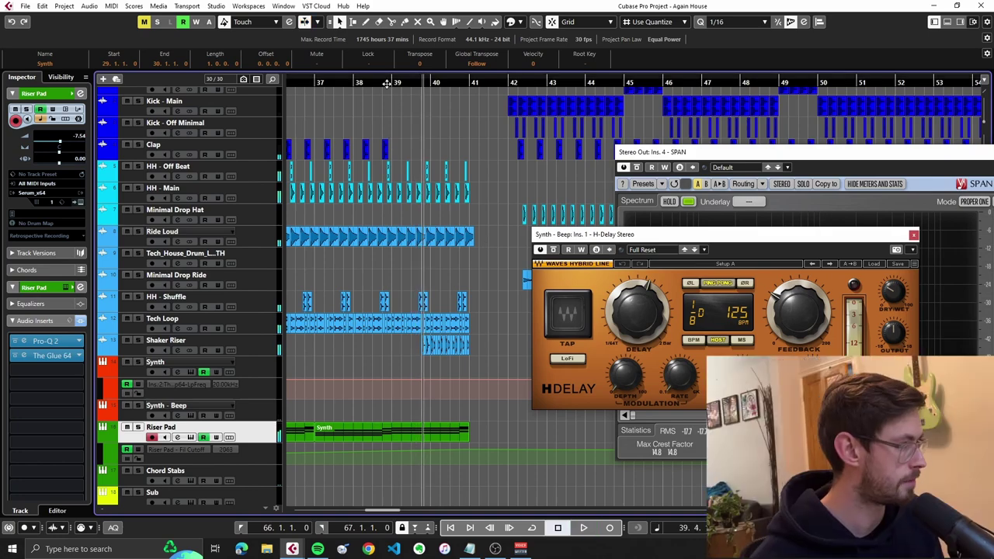
Solo the Vocal - Drop track and play its chopped clips leading up to bar 41
double_click(387, 84)
scroll(418, 222, up, 2)
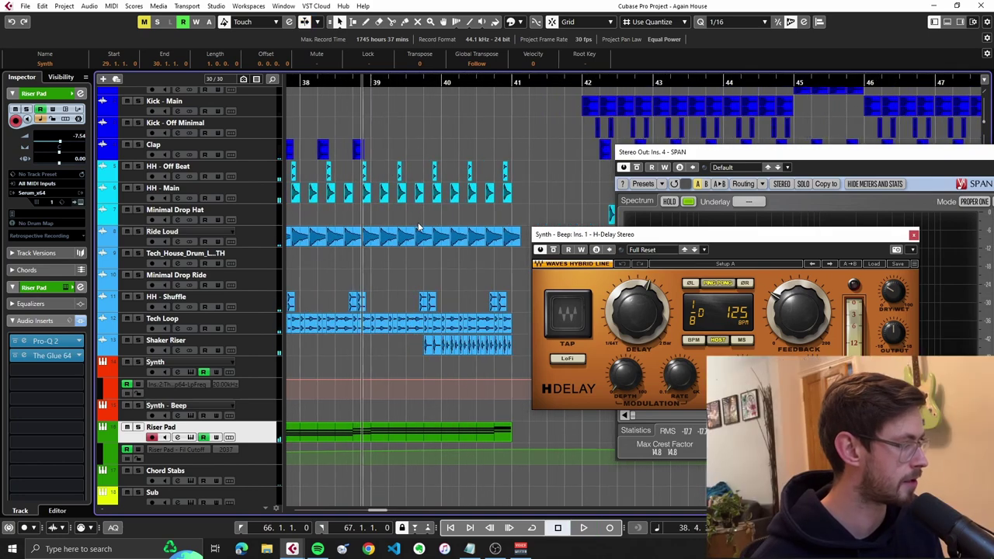
scroll(418, 222, down, 4)
scroll(458, 198, up, 2)
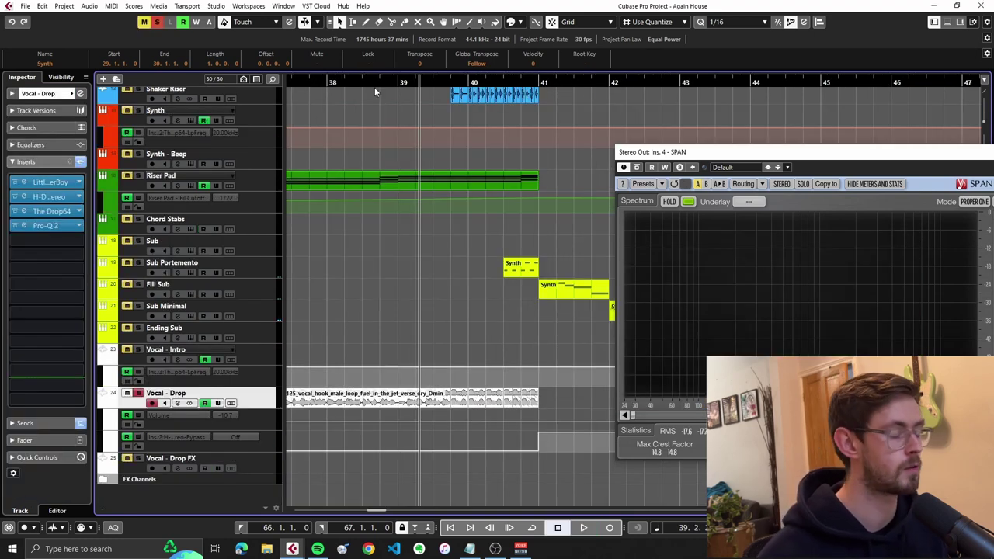
scroll(437, 396, up, 2)
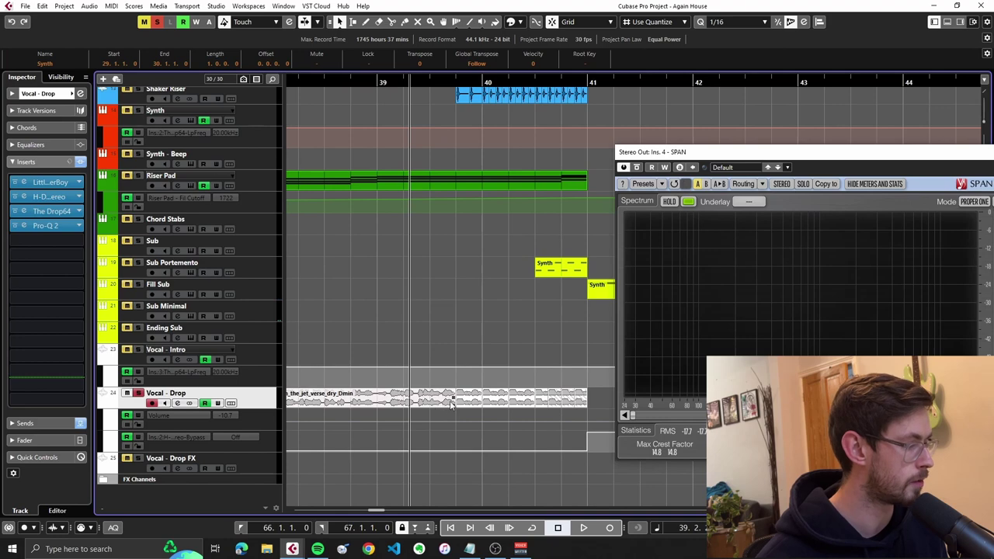
click(521, 403)
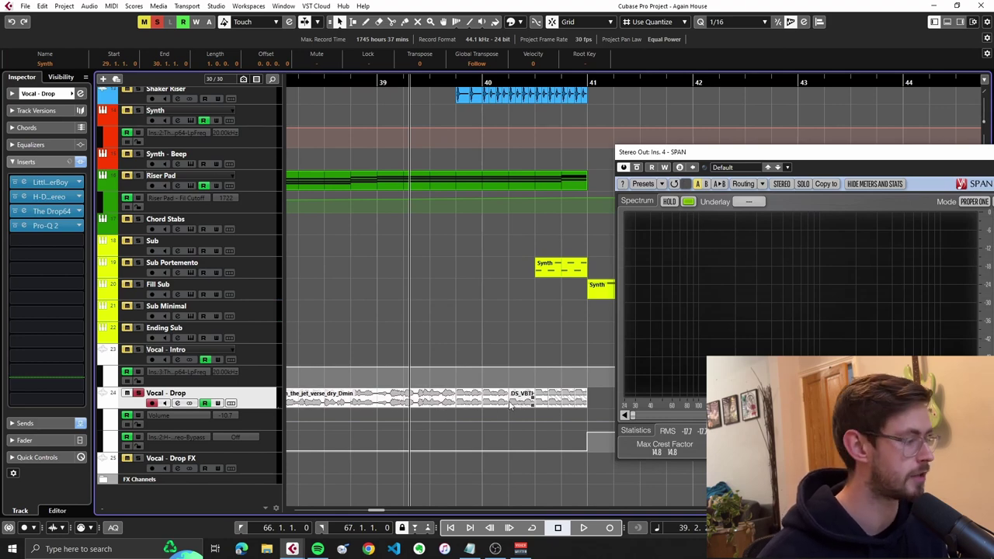
key(space)
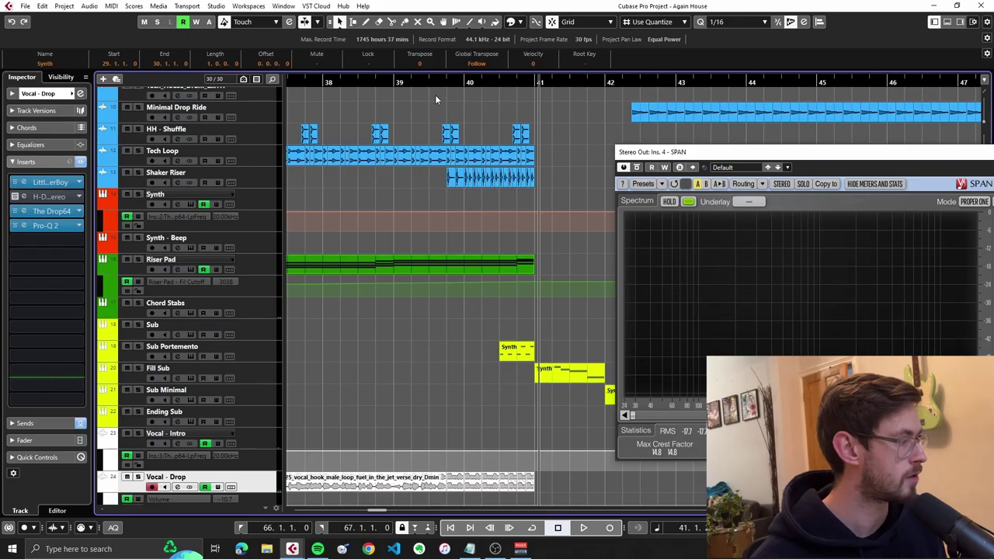
Play the Shaker Riser from just before bar 40, first soloed and with the full mix up to bar 41
click(435, 100)
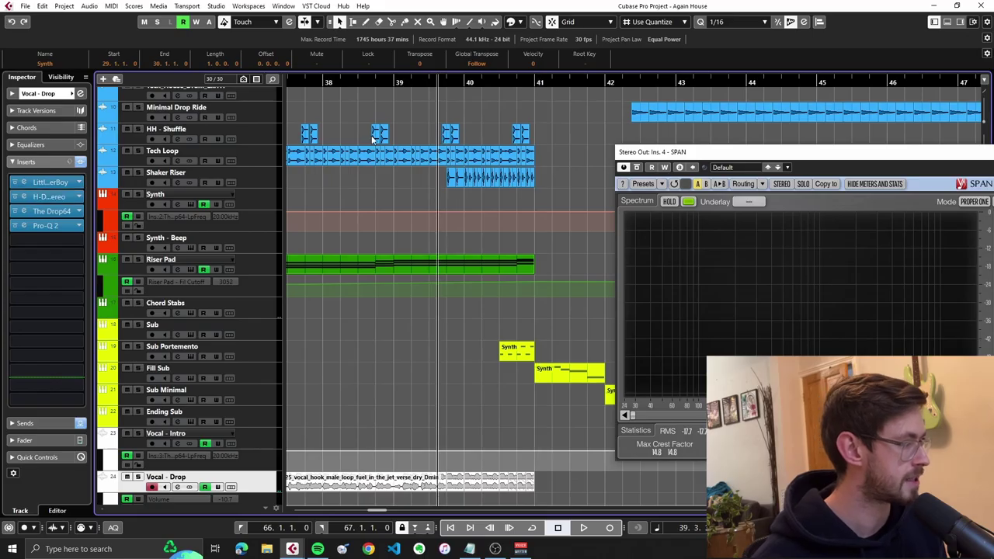
click(147, 177)
click(137, 172)
key(space)
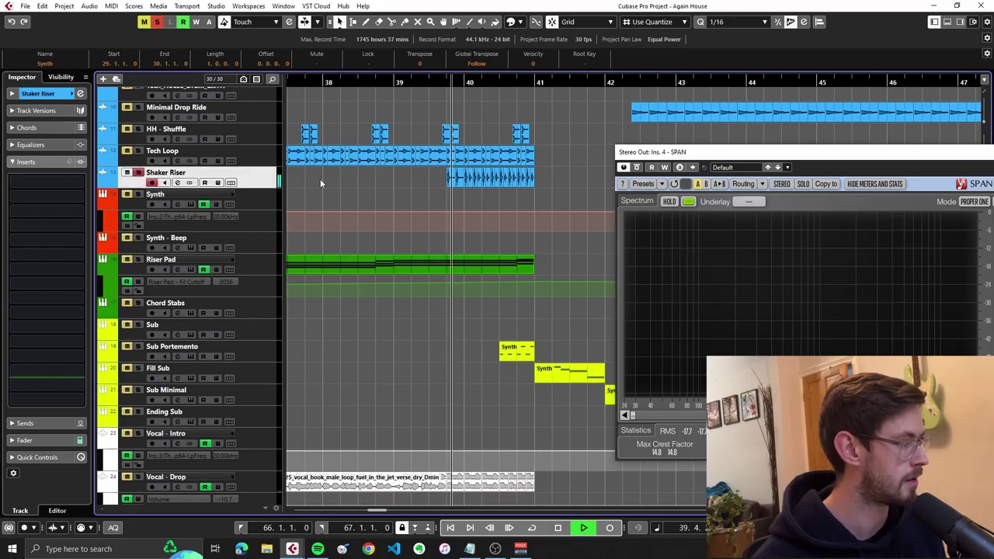
click(137, 173)
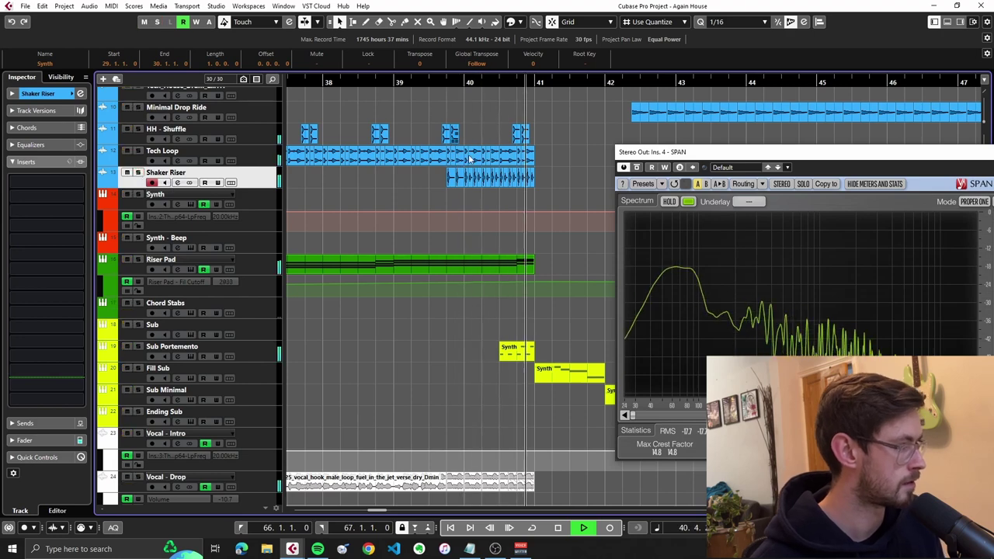
key(space)
Select the Sub Portemento track and view its part from 40.3 to bar 41 in the Key Editor
click(187, 353)
key(h)
key(h)
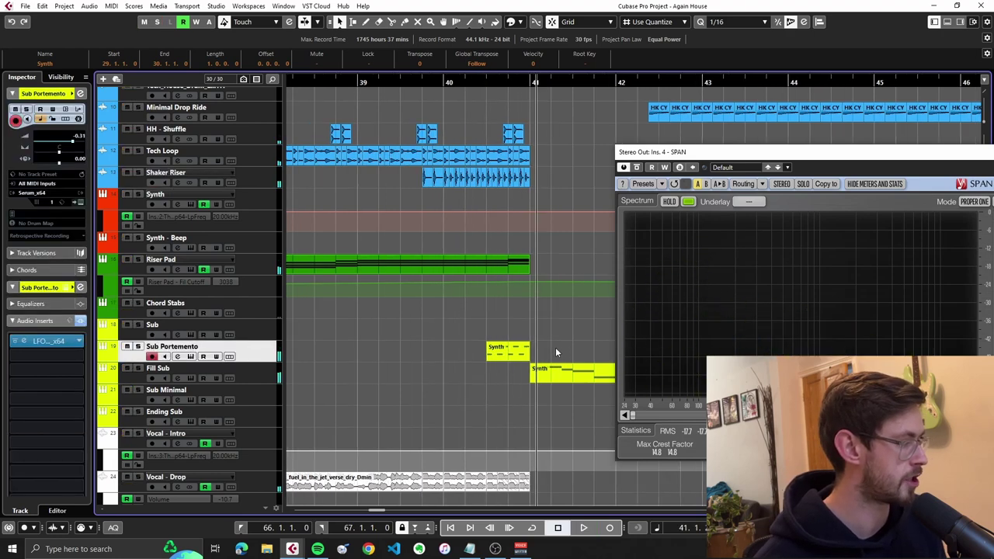
click(444, 84)
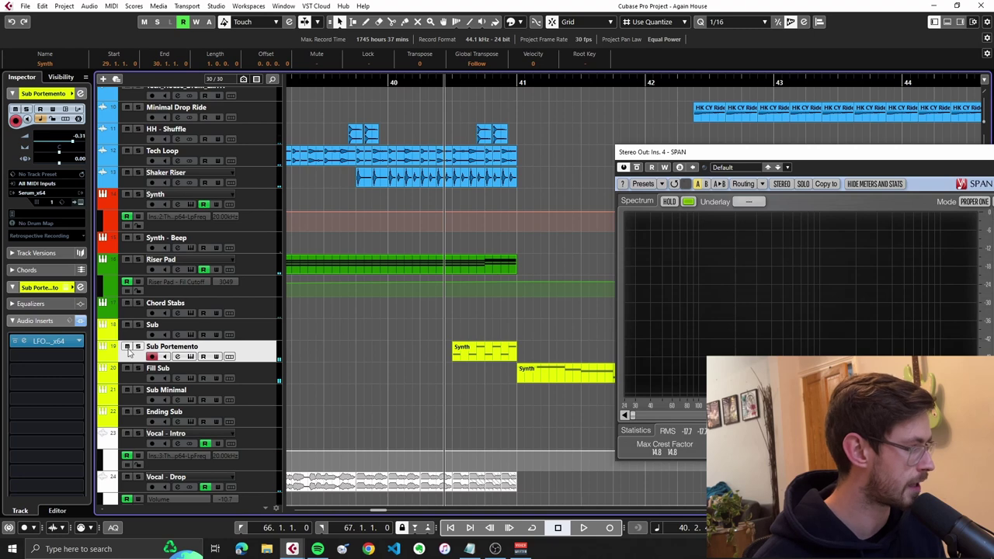
double_click(476, 355)
scroll(251, 399, left, 1)
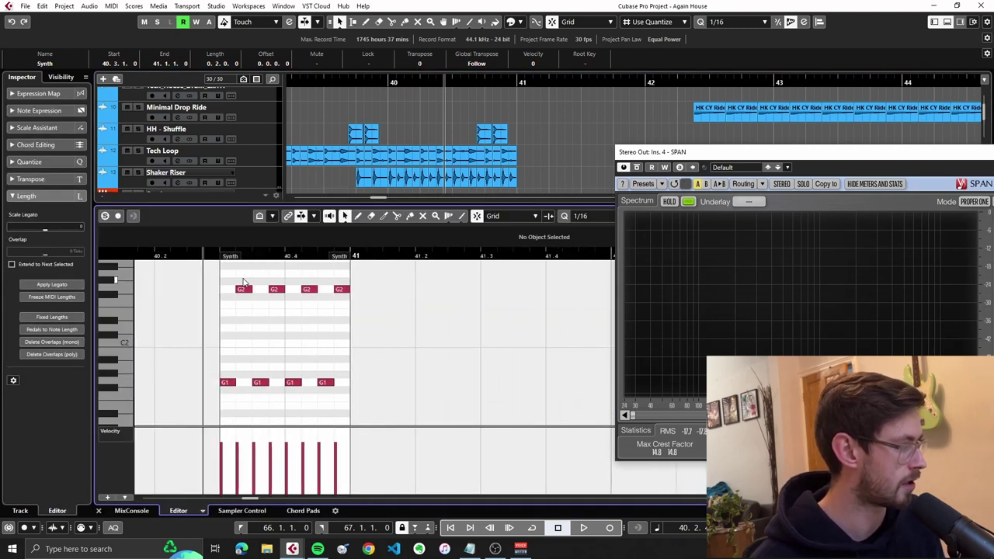
scroll(381, 183, down, 6)
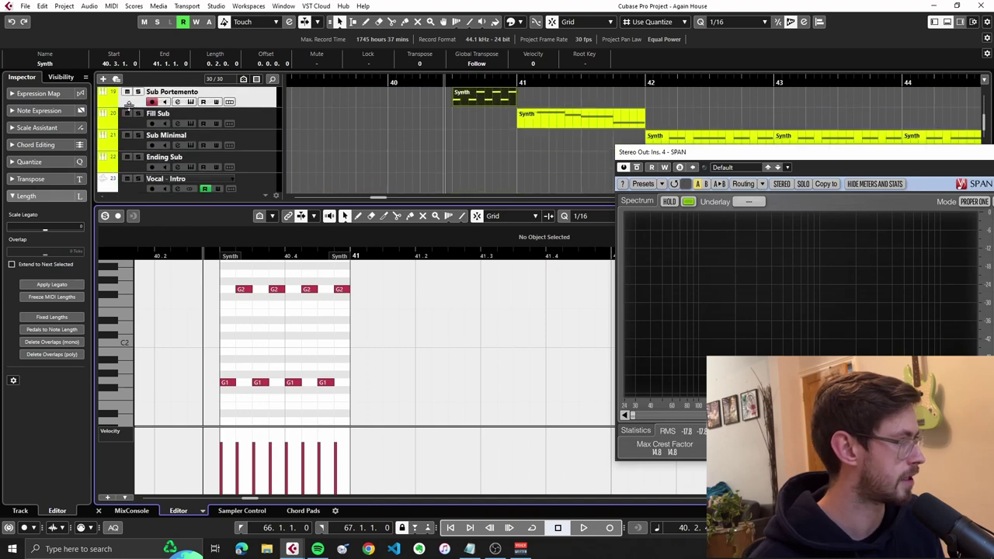
Play the Sub Portemento part soloed and in the full mix past bar 41
click(139, 93)
key(space)
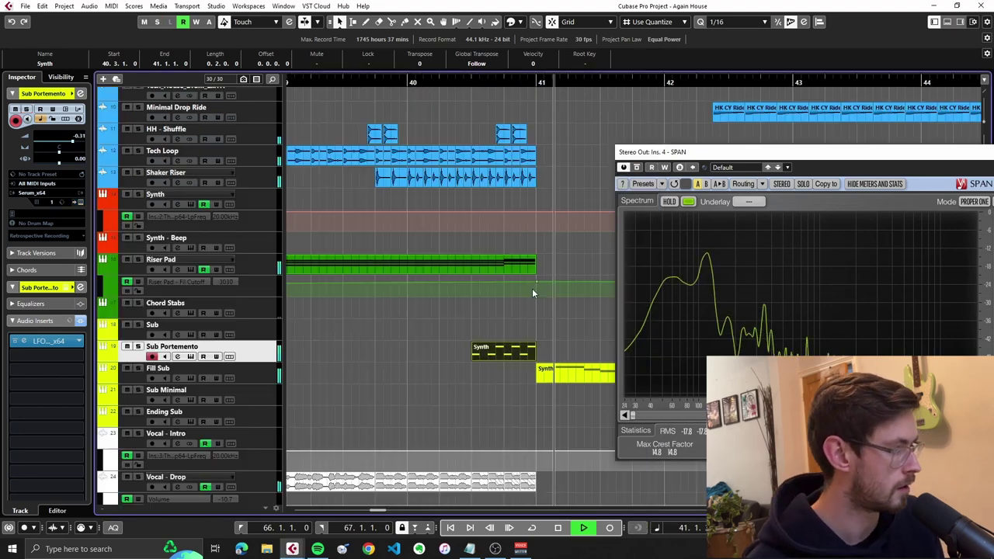
scroll(535, 305, down, 1)
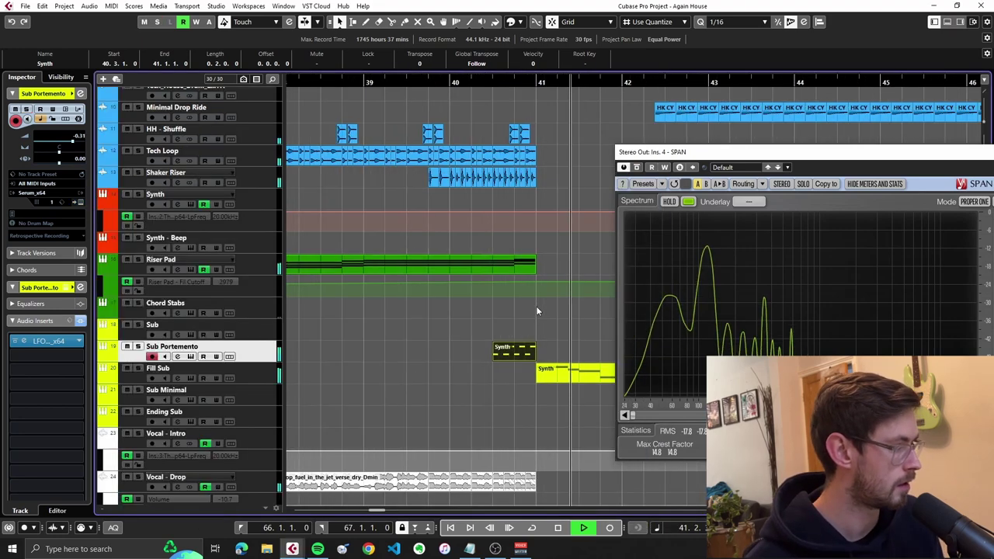
scroll(537, 307, right, 2)
Move the playback position to just before bar 41 and play the Fill Sub track soloed
click(392, 81)
key(space)
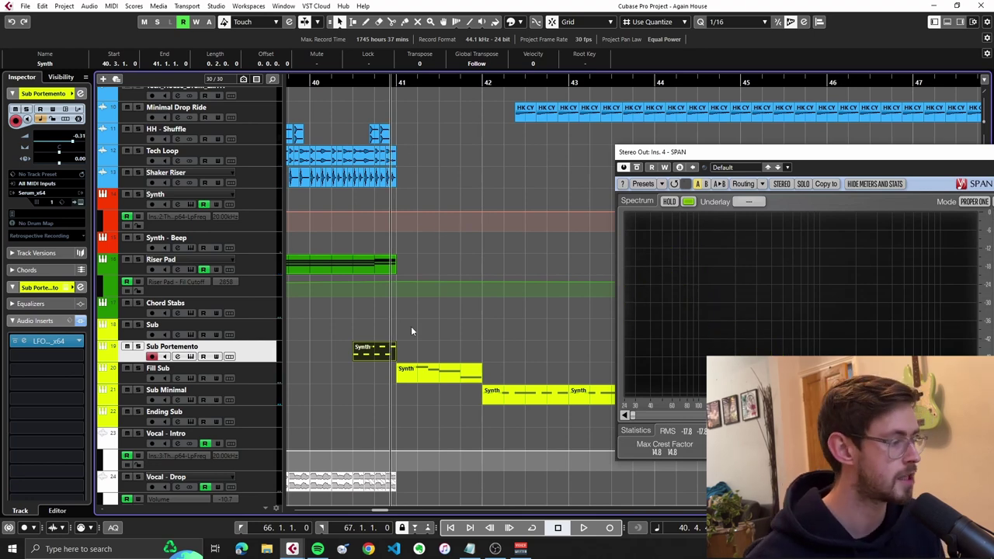
click(218, 370)
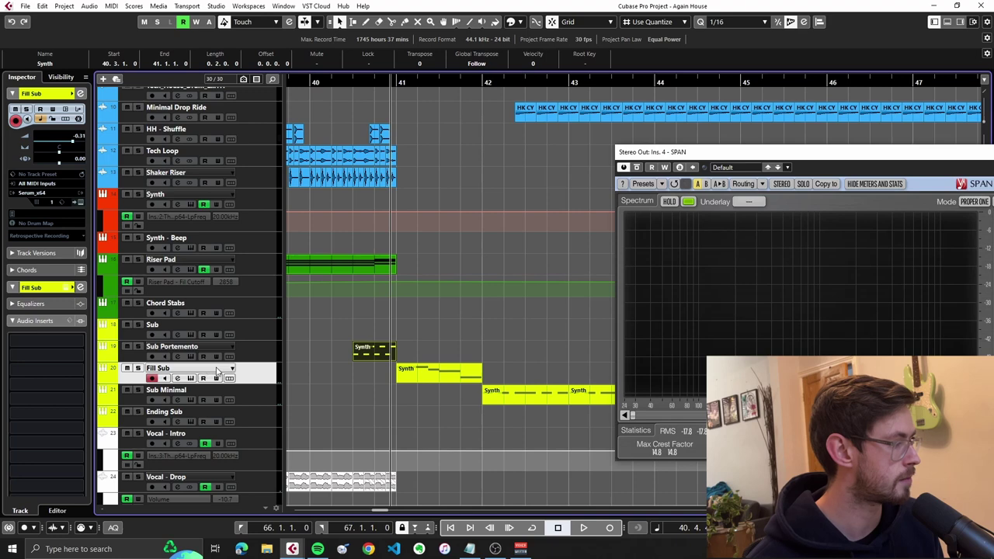
click(79, 203)
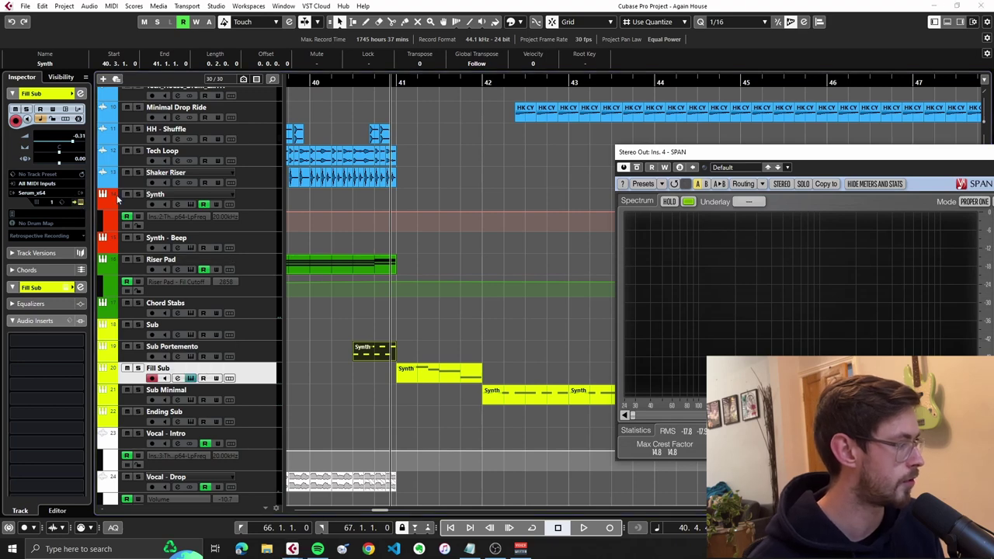
click(139, 368)
key(space)
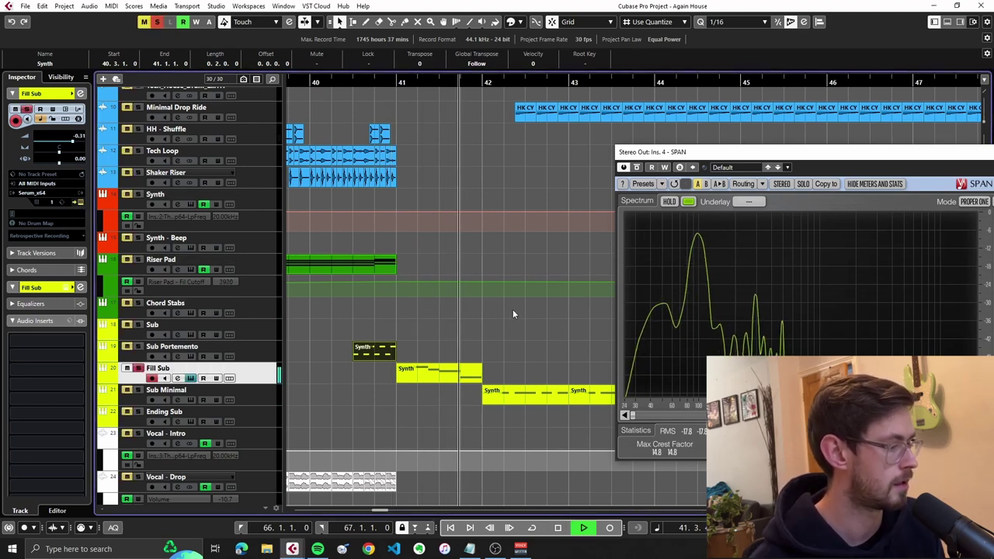
key(space)
View and play the Fill Sub part at bar 41 in the Key Editor, and open the track's Serum instrument
double_click(435, 373)
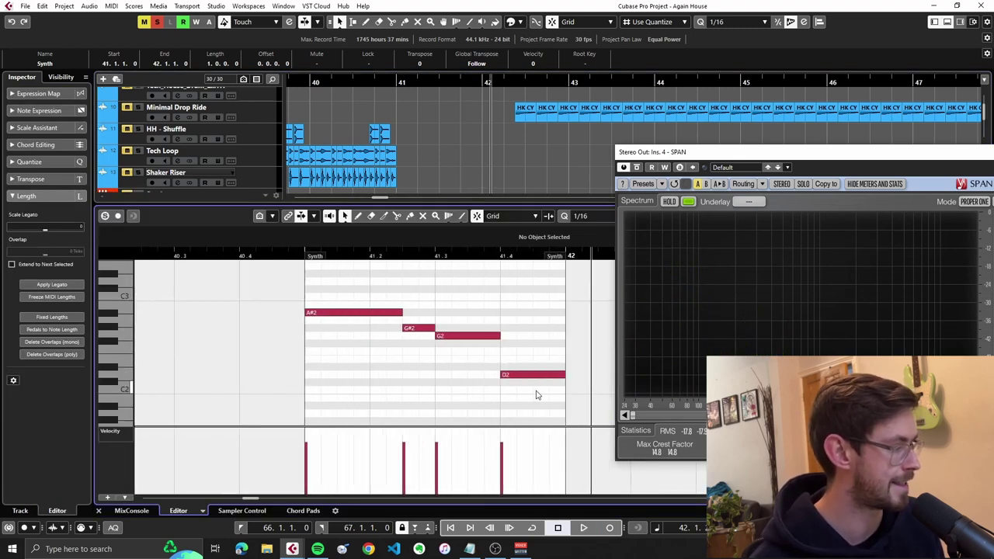
key(space)
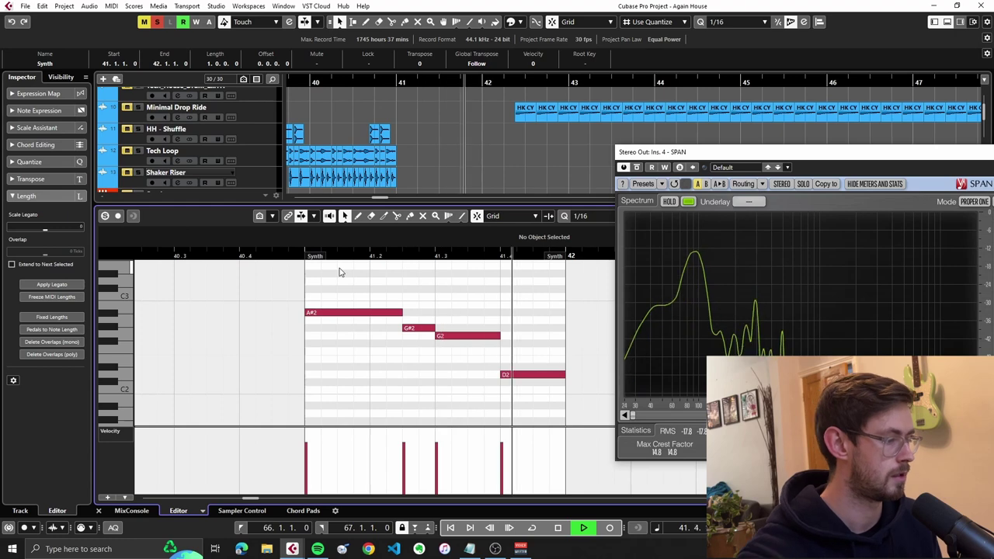
click(99, 510)
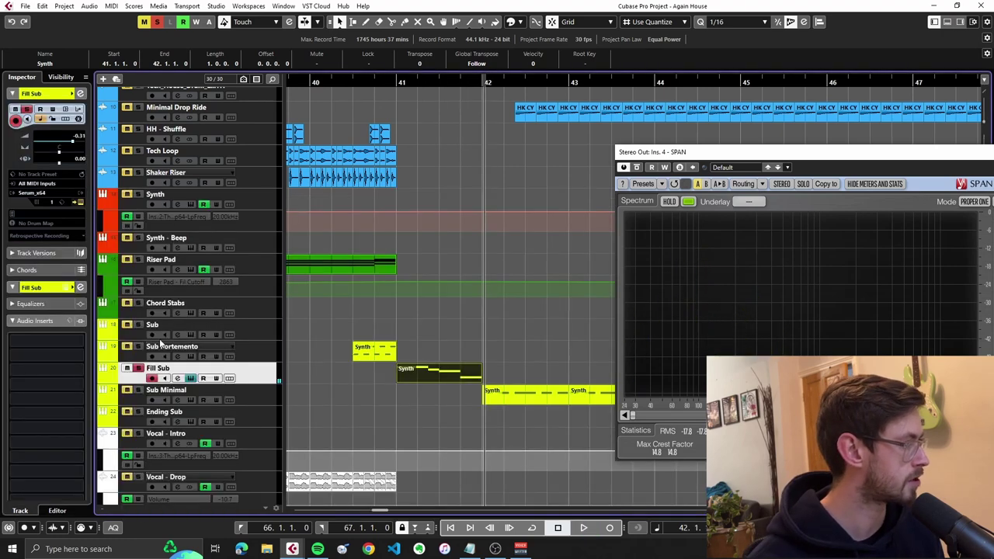
click(80, 202)
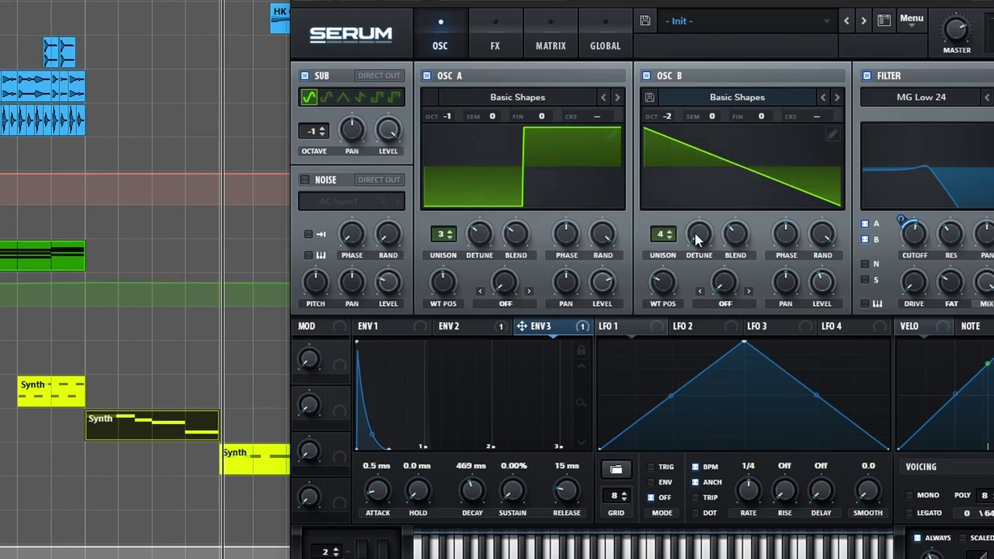
Play the full mix from just before bar 41 to bar 46, closing the Serum window during playback
click(82, 0)
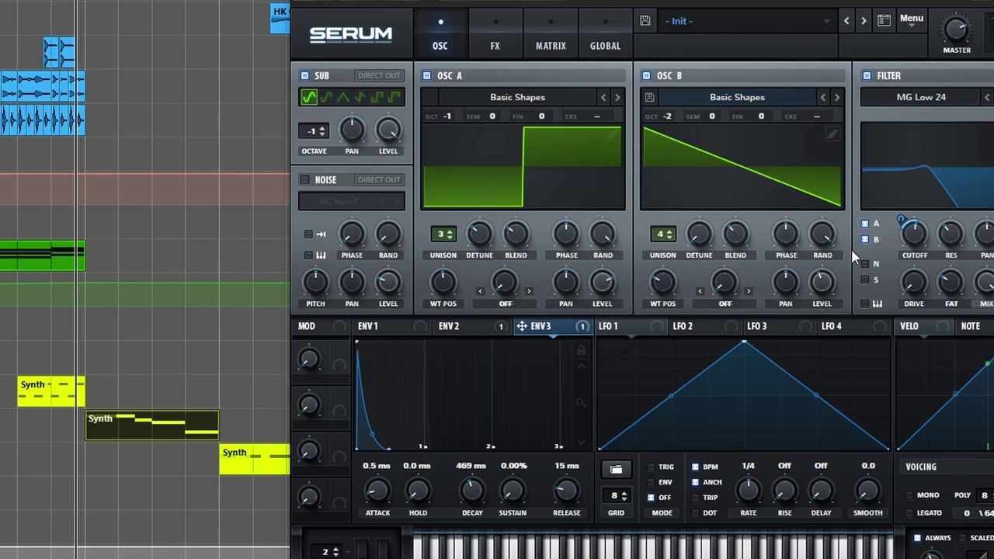
key(space)
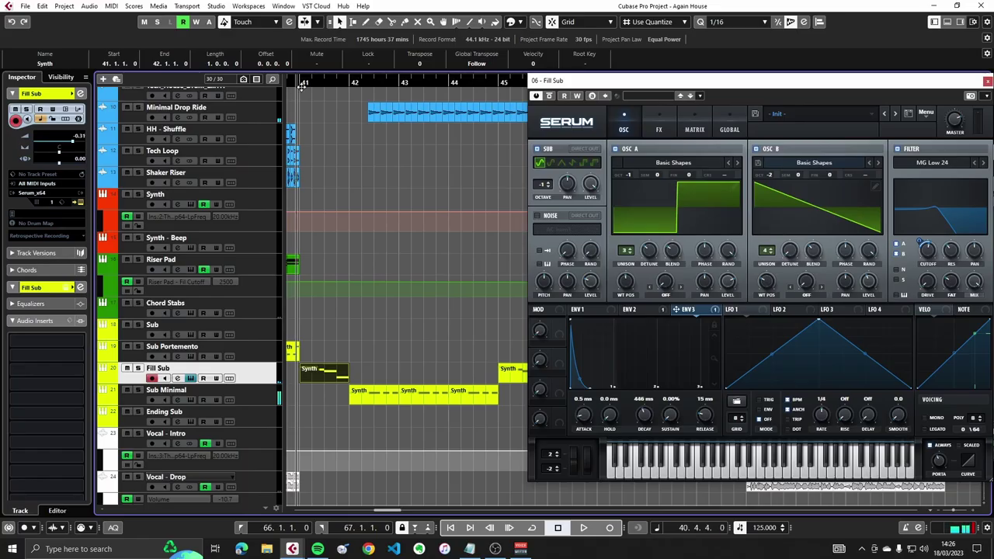
key(space)
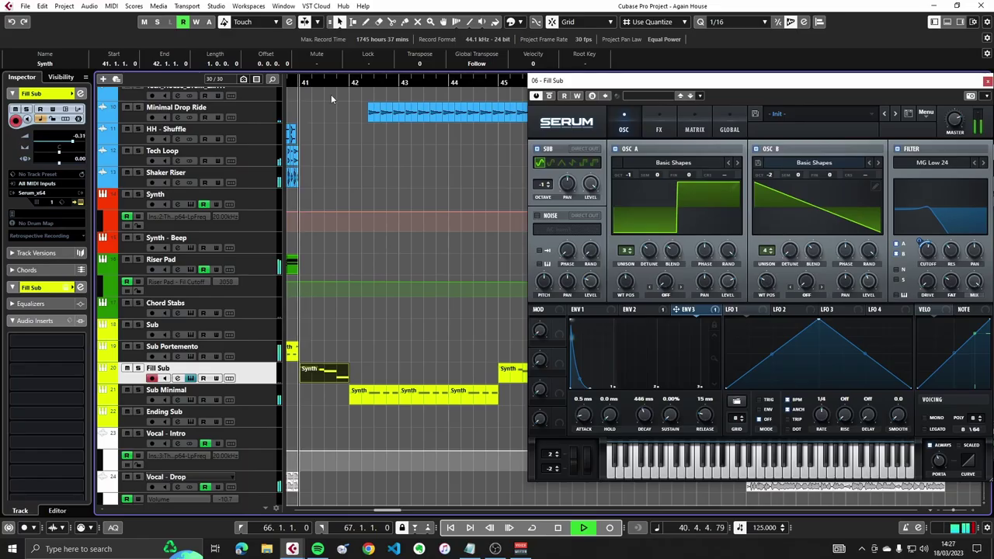
click(987, 81)
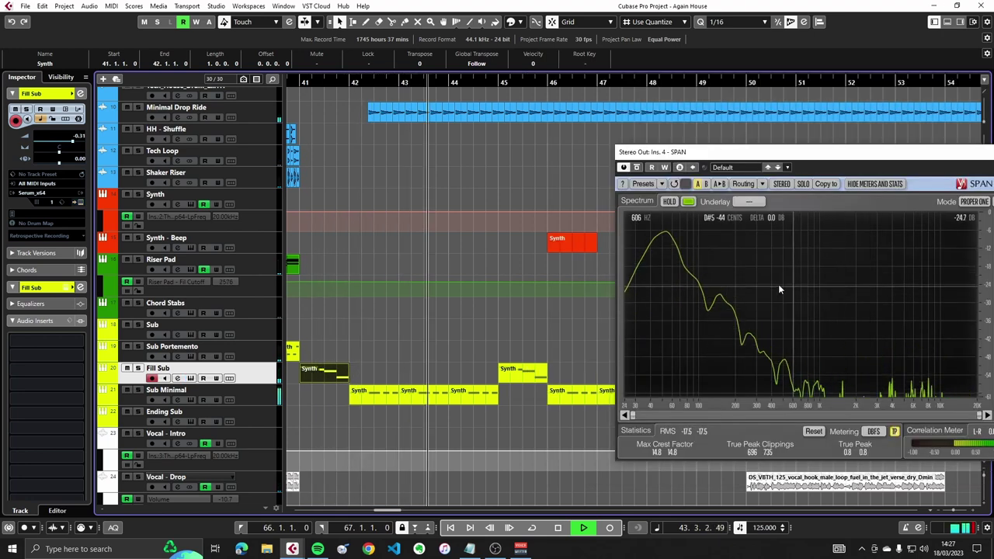
scroll(465, 261, up, 8)
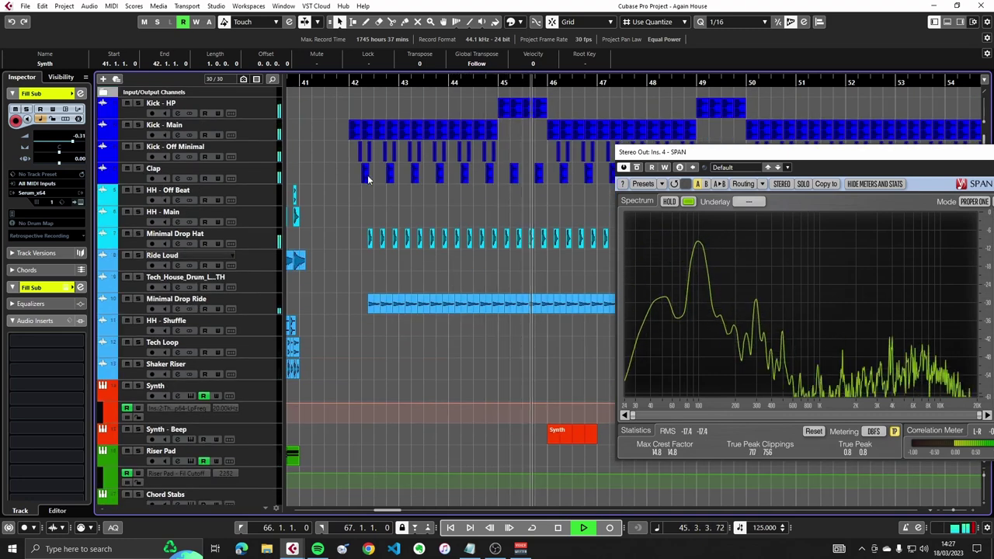
key(space)
scroll(471, 276, down, 6)
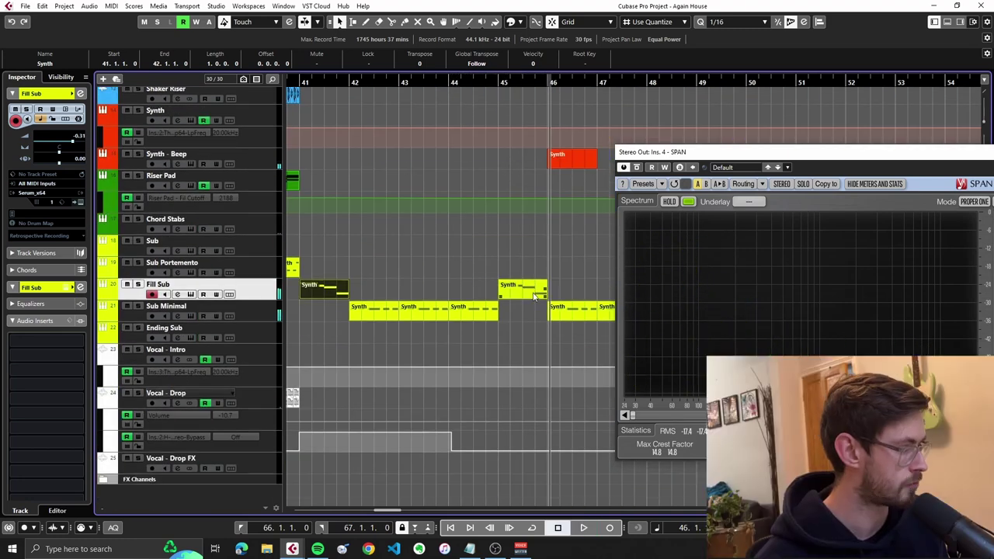
Select the Sub Minimal track and view its parts from bar 42 to bar 45 in the Key Editor
click(369, 318)
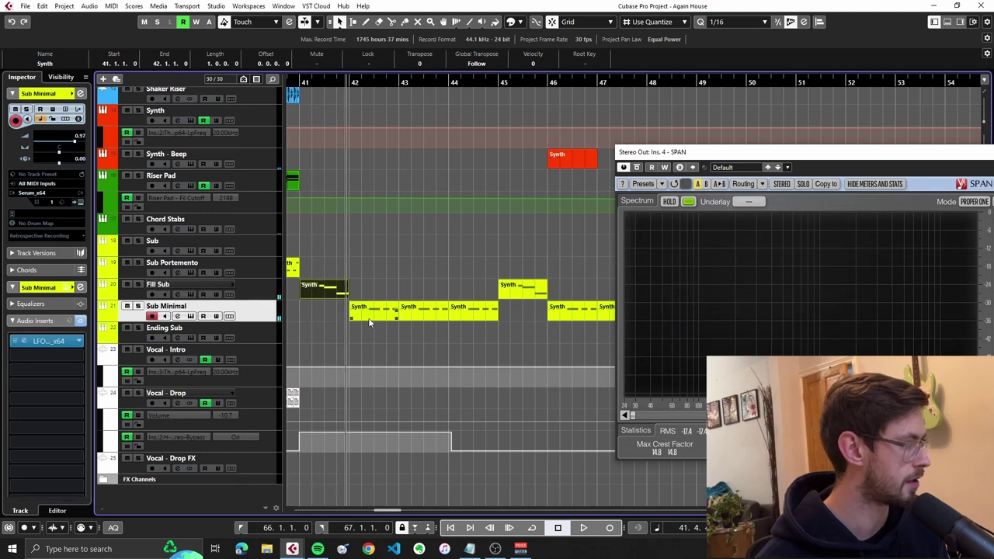
drag(341, 309, 471, 313)
double_click(472, 314)
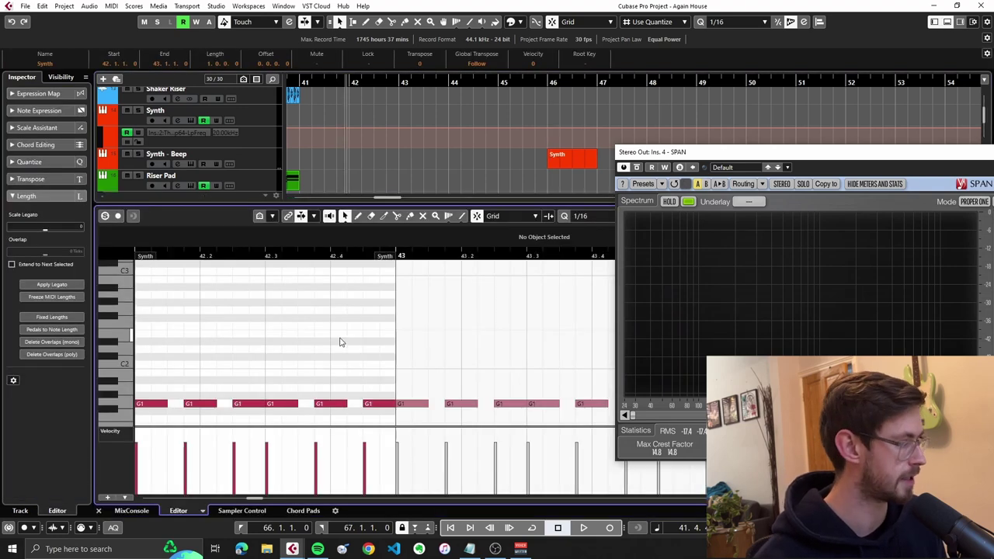
scroll(264, 347, left, 2)
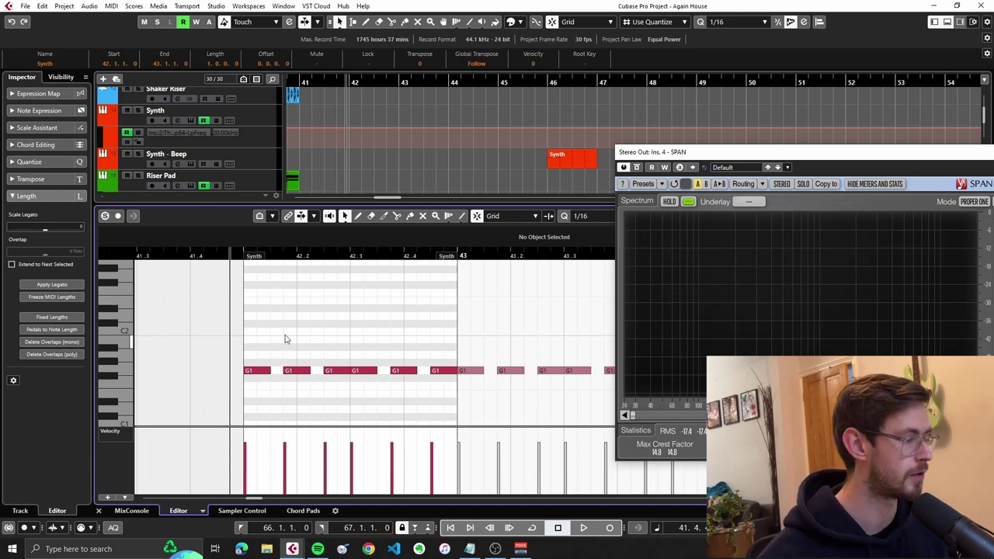
Play the Sub Minimal part soloed from just before bar 42
click(210, 257)
scroll(319, 171, down, 5)
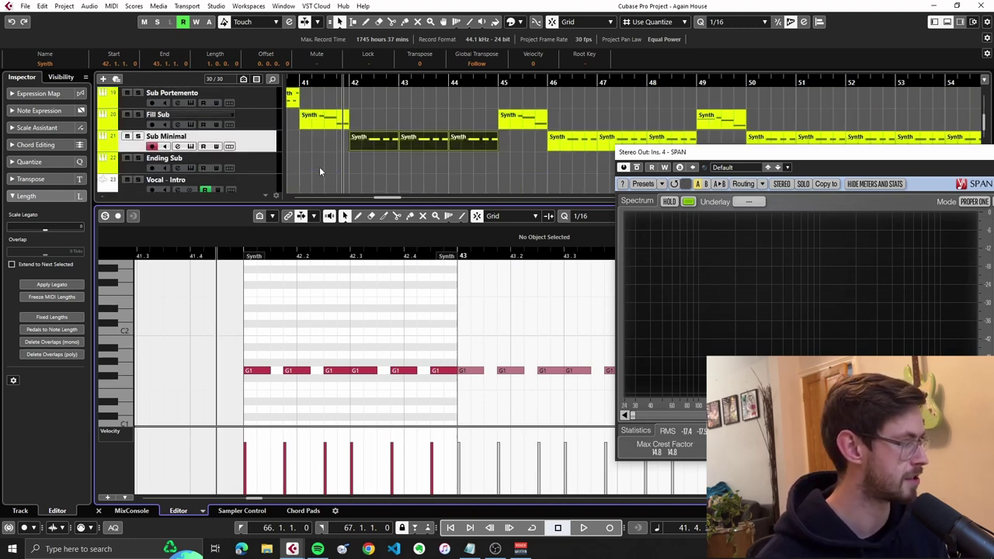
click(140, 134)
key(space)
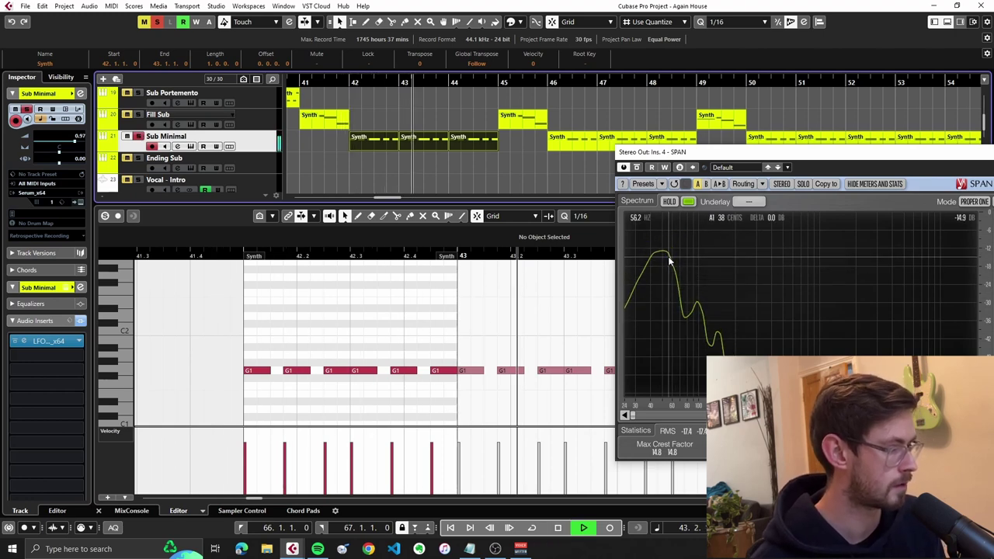
scroll(517, 355, down, 2)
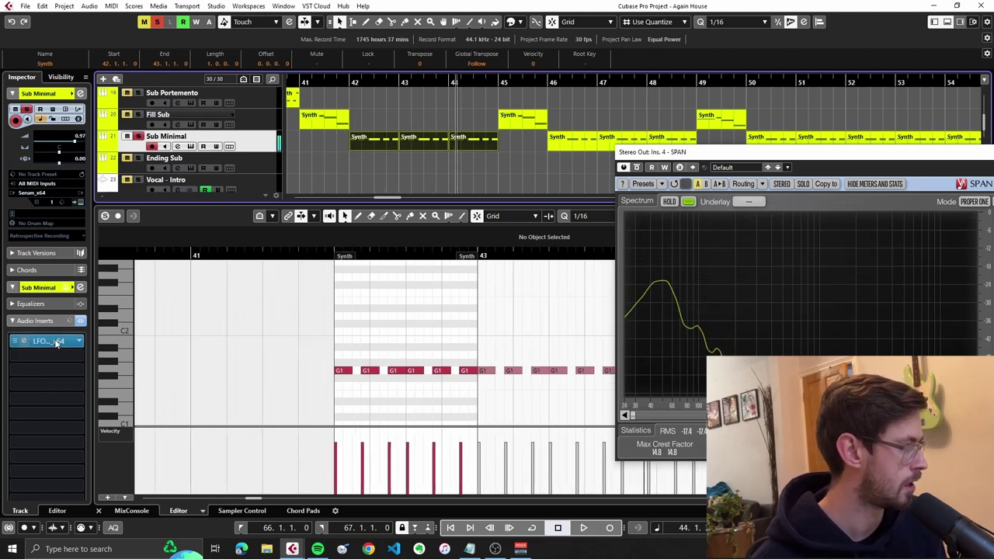
Open the LFOTool insert on Sub Minimal and play the track together with the Kick - Main track
click(48, 340)
key(space)
scroll(354, 116, up, 15)
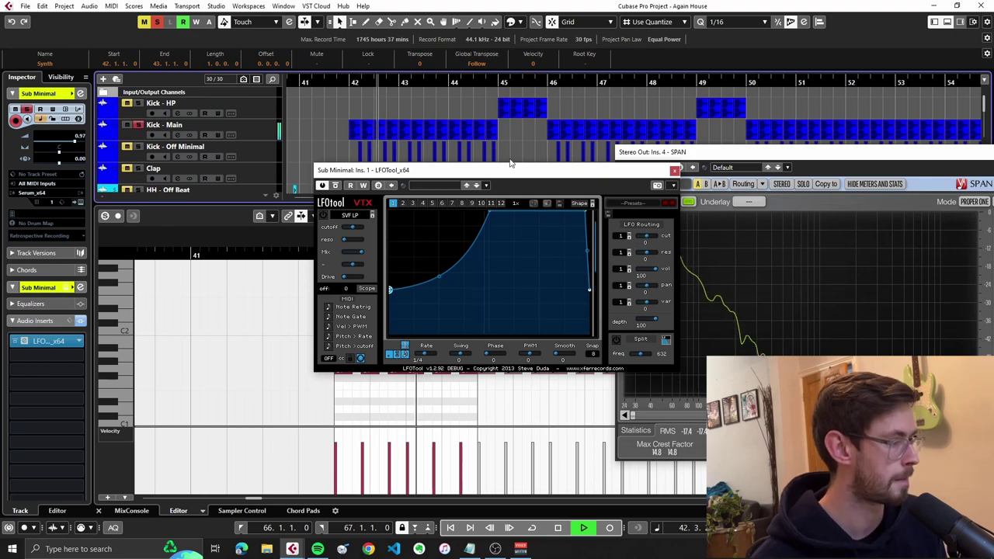
drag(510, 165, 531, 255)
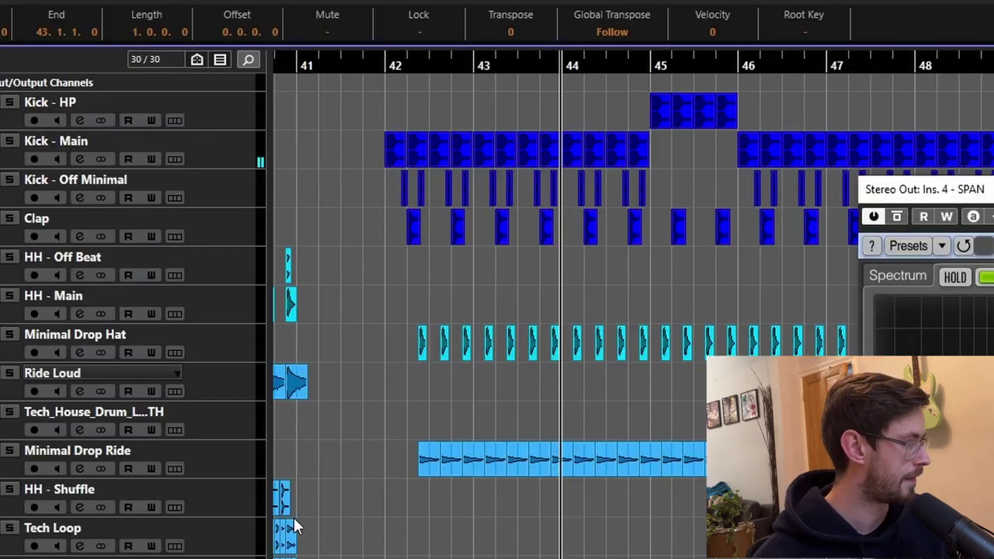
Solo Kick - Main, Kick - Off Minimal, Clap, Minimal Drop Hat and Minimal Drop Ride, and play them from just before bar 42
click(489, 66)
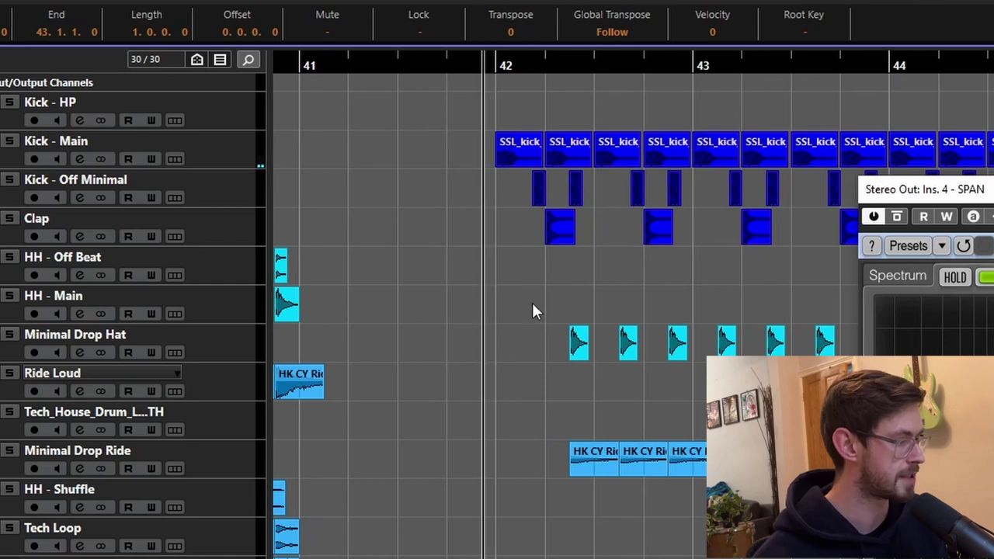
scroll(505, 318, up, 2)
scroll(505, 319, up, 2)
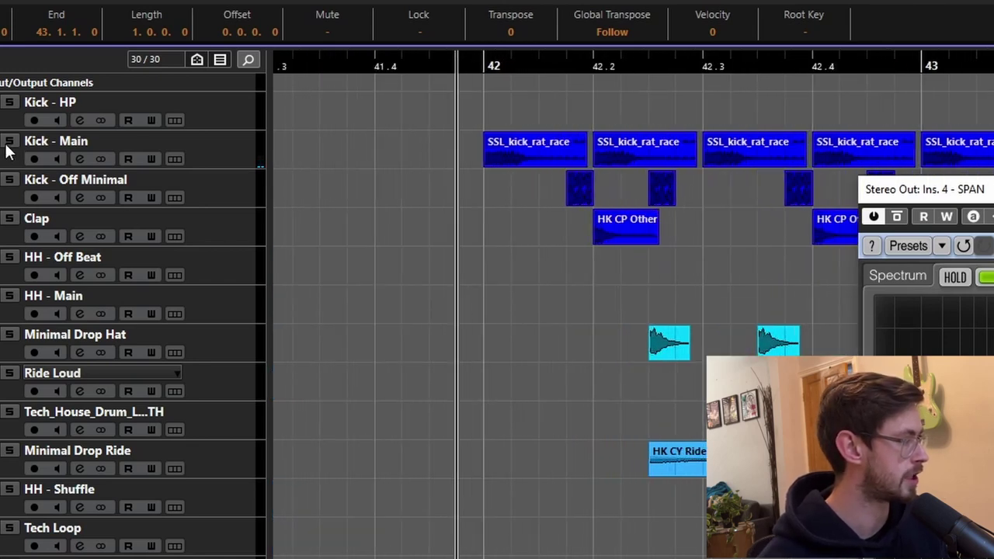
click(10, 141)
click(10, 180)
click(35, 180)
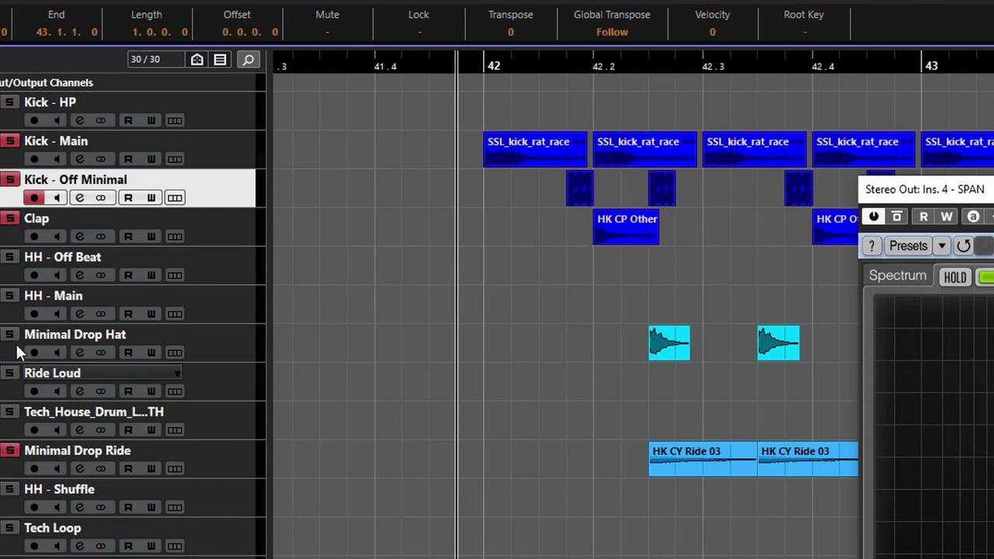
key(space)
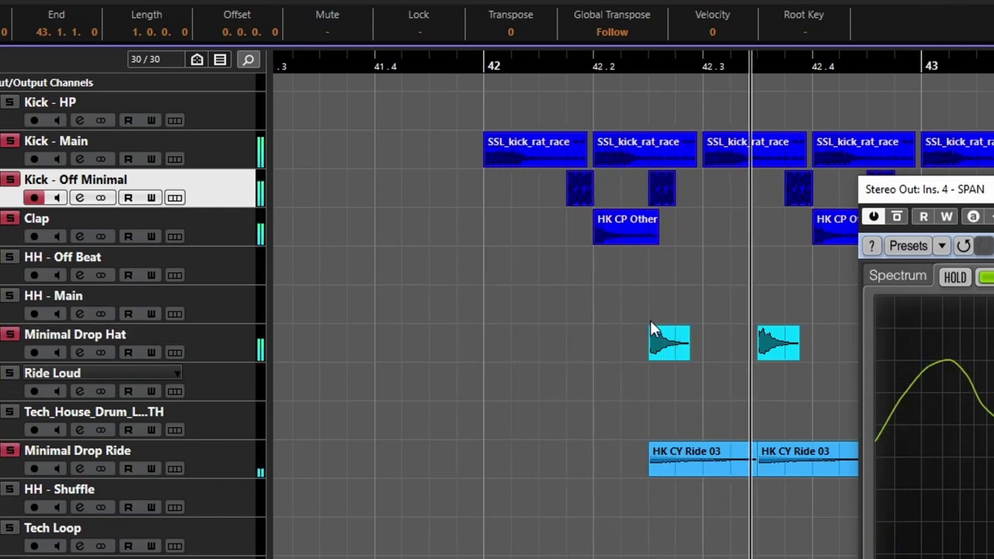
Narrow the soloed drums down to the kicks and audition the Kick - Off Minimal pattern in bar 42, then clear the solos
scroll(657, 404, down, 2)
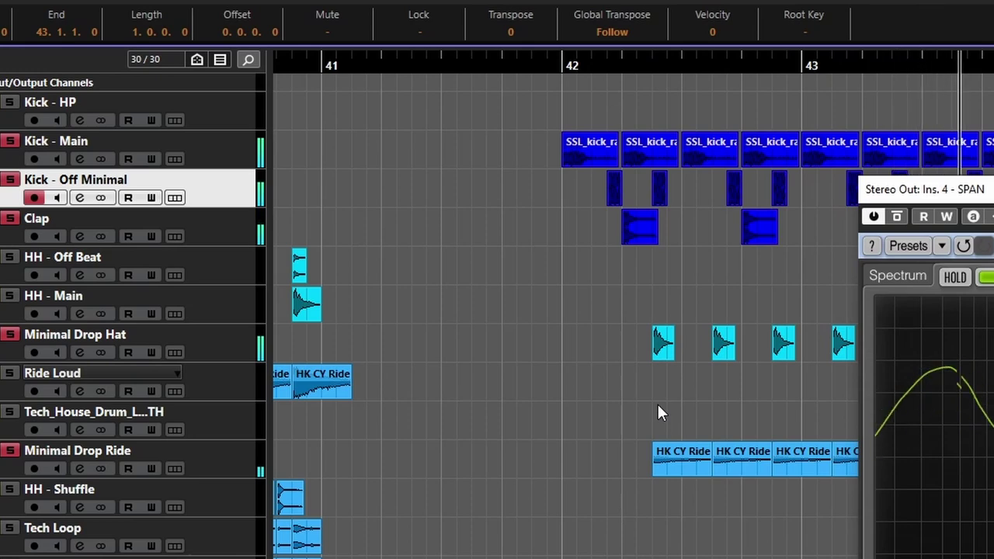
scroll(657, 404, down, 1)
scroll(657, 402, right, 1)
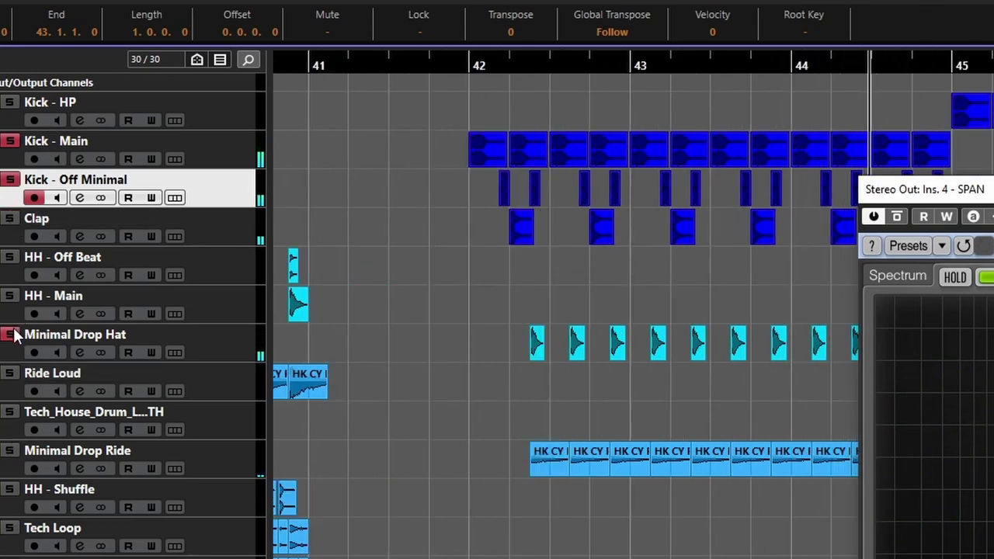
scroll(501, 155, up, 3)
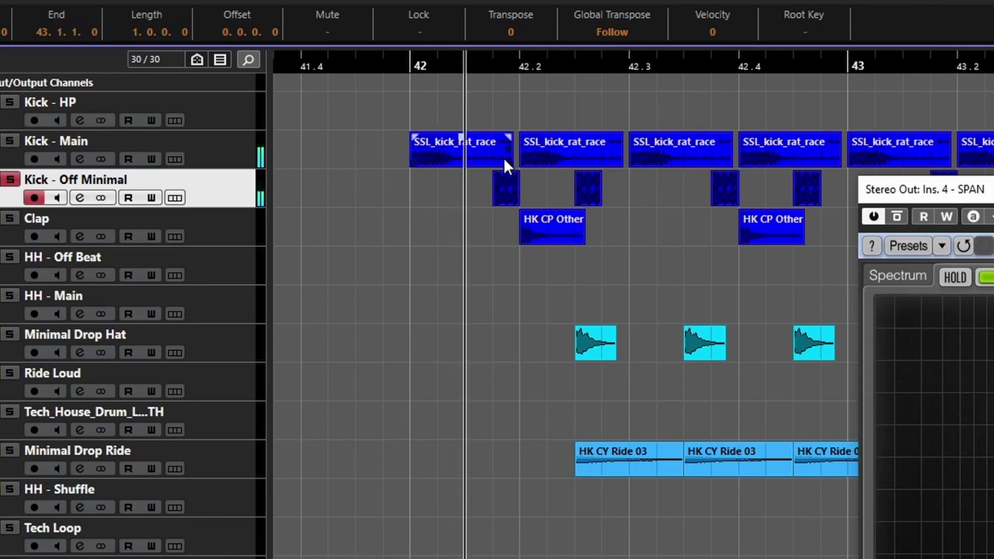
scroll(508, 179, up, 3)
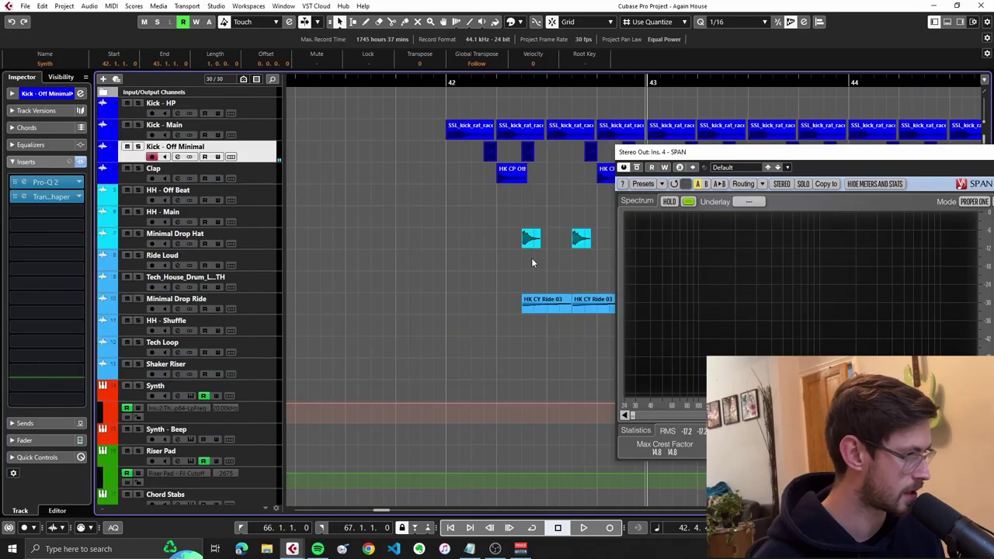
Bring bars 42 to 47 of the drum arrangement into view and select the Minimal Drop Ride track
scroll(533, 261, down, 2)
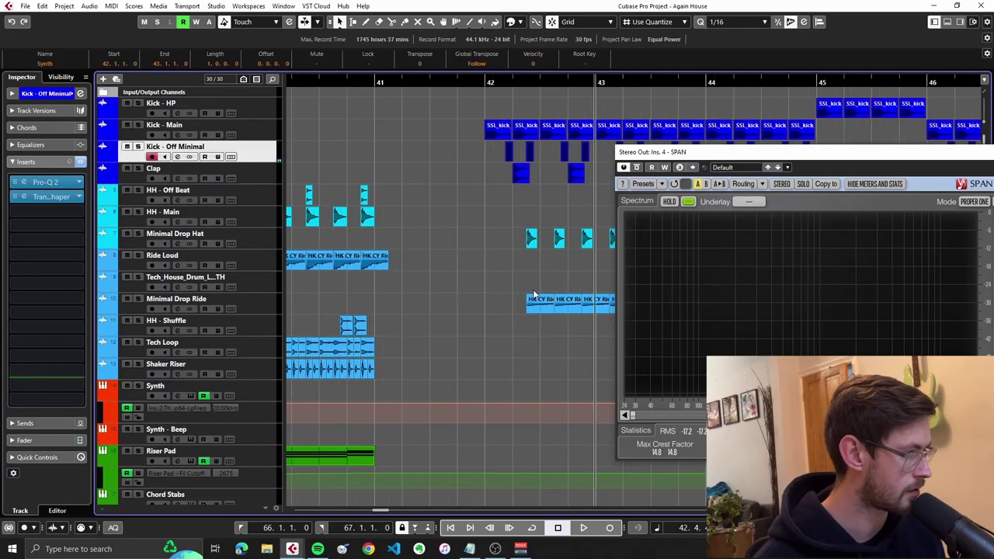
scroll(518, 314, right, 2)
click(204, 301)
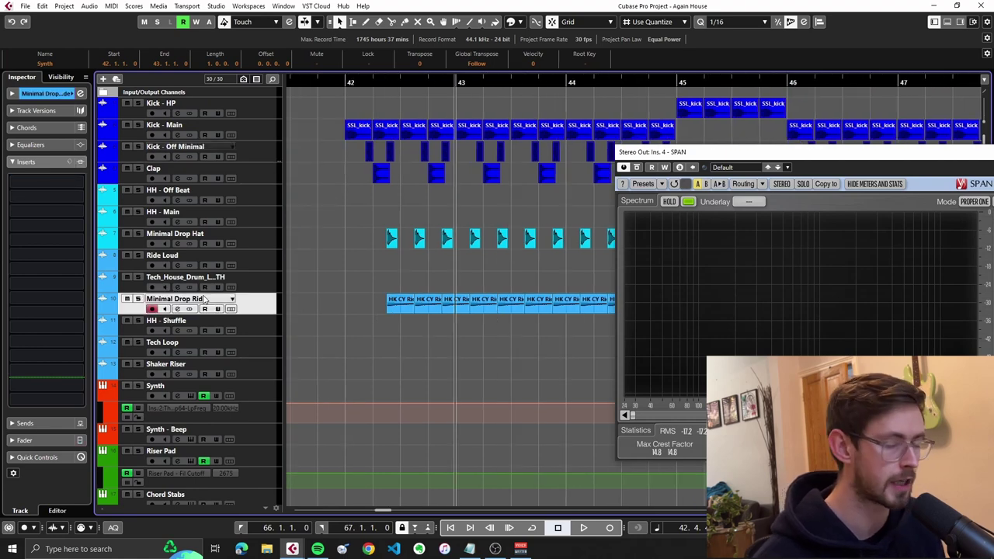
Play the full mix from the start of bar 42 through the Synth - Beep part at bar 46
click(367, 83)
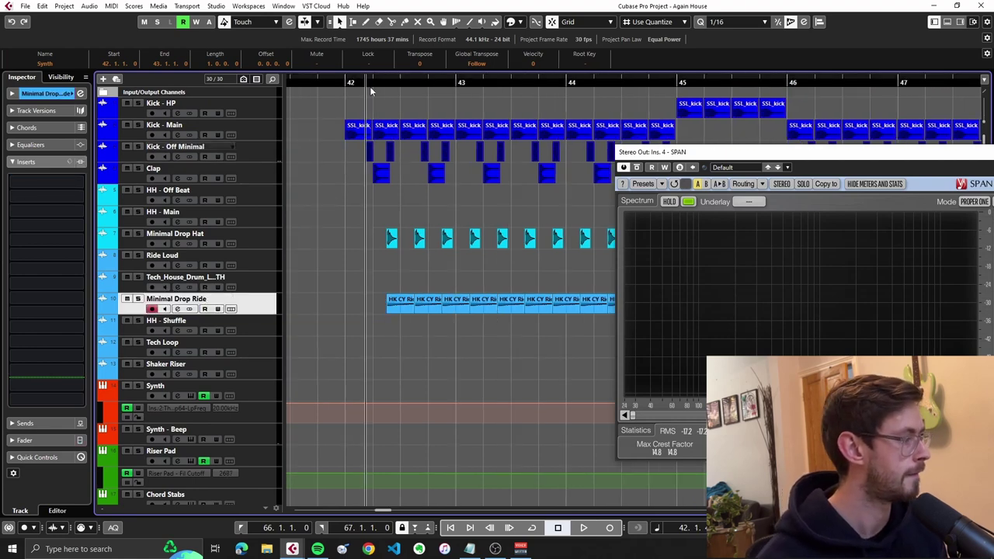
key(space)
scroll(438, 233, down, 5)
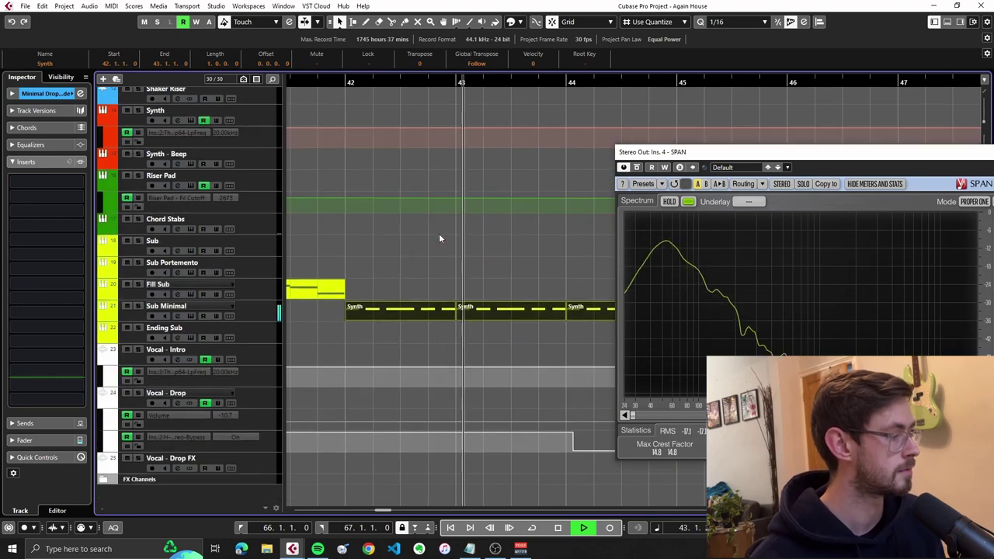
scroll(438, 232, down, 3)
scroll(466, 242, up, 3)
scroll(466, 241, right, 3)
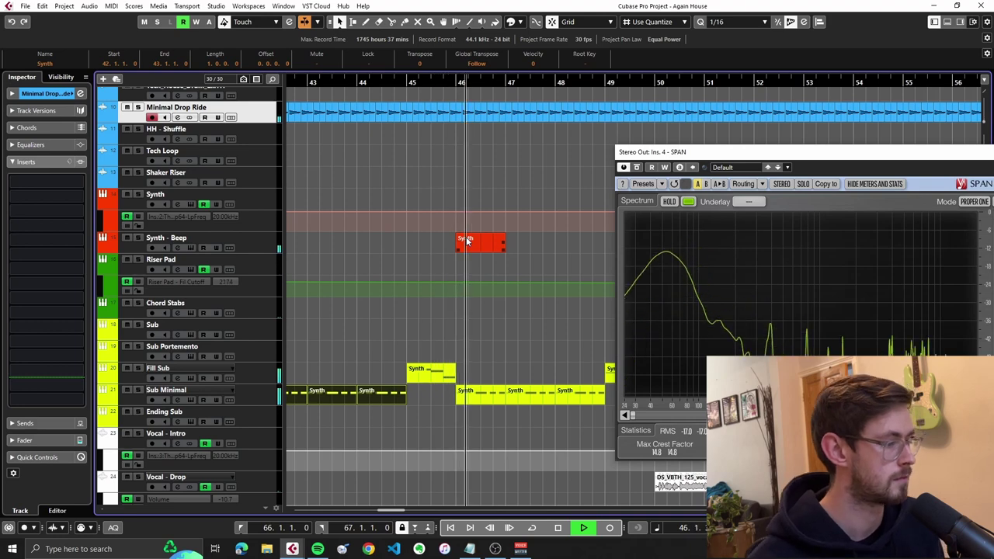
scroll(490, 261, up, 3)
scroll(491, 261, up, 2)
scroll(490, 265, down, 3)
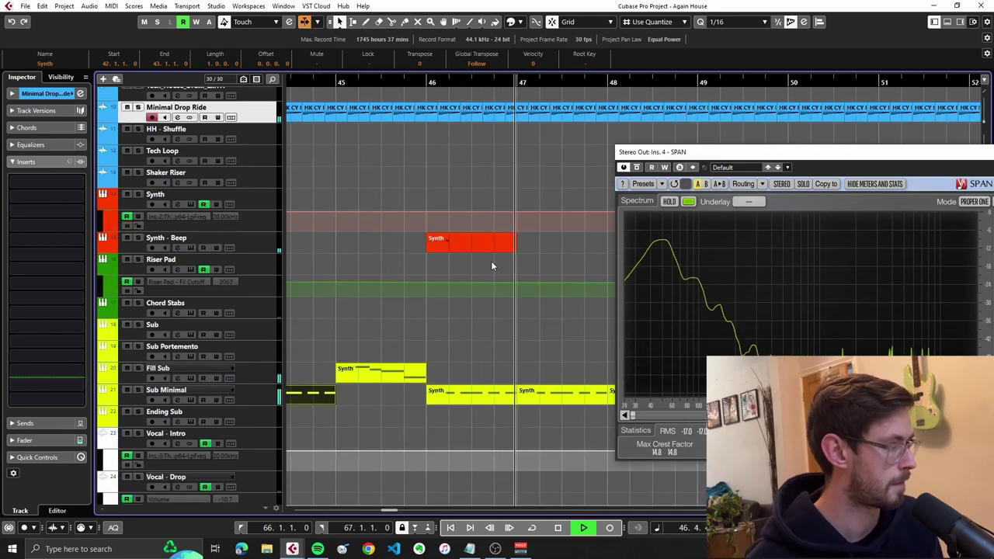
key(space)
Move the playback position to just before bar 46 and view the Synth - Beep part in the Key Editor
click(408, 81)
click(195, 247)
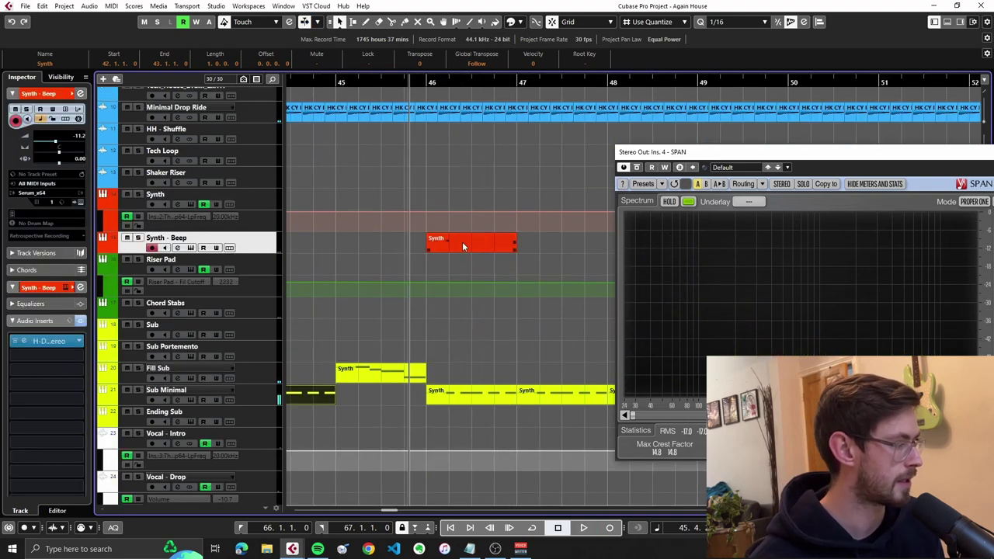
double_click(462, 242)
scroll(229, 344, left, 3)
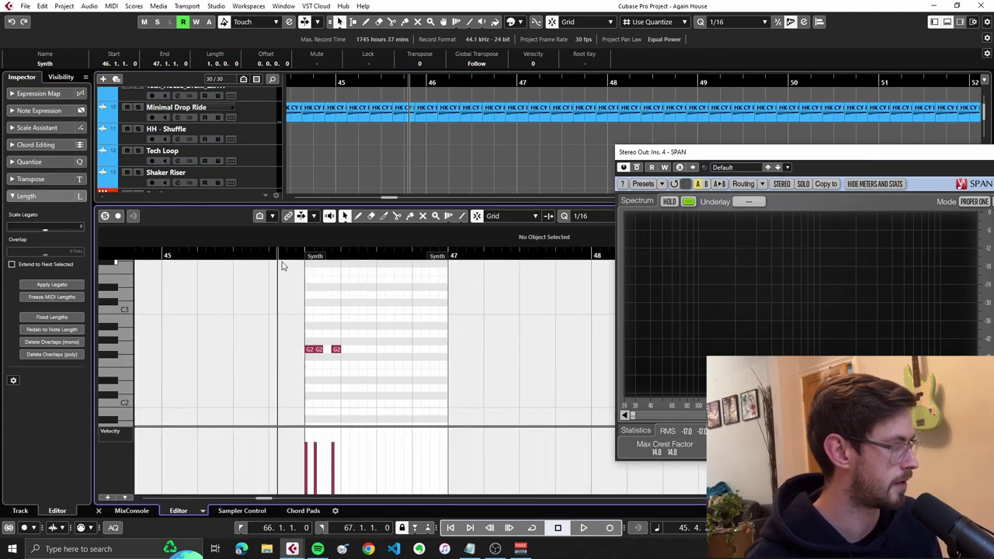
Play the Synth - Beep part at bar 46 with its track soloed
click(285, 250)
scroll(326, 174, down, 1)
click(219, 174)
key(s)
key(space)
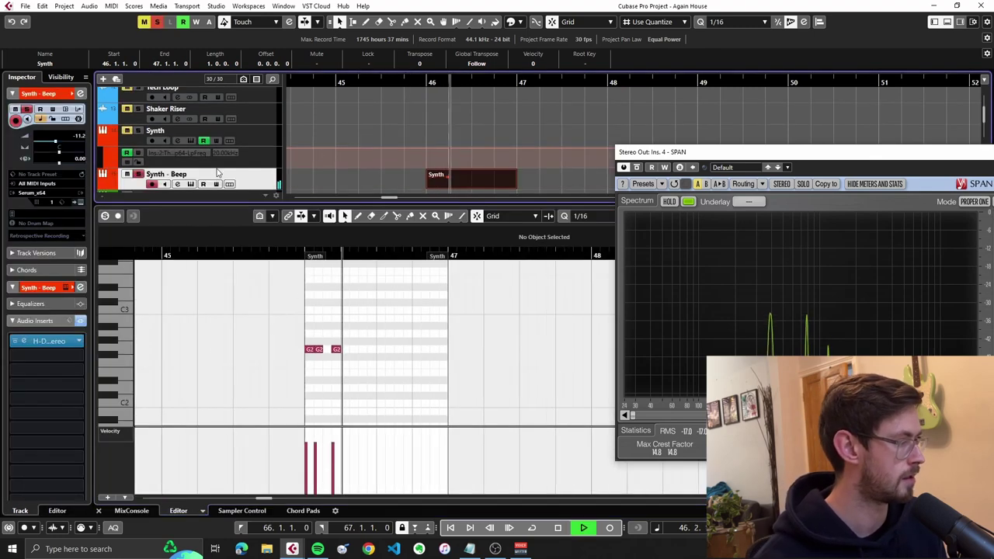
Unsolo Synth - Beep, close the Key Editor and play the full mix on to bar 50
click(138, 175)
click(99, 510)
scroll(409, 316, down, 4)
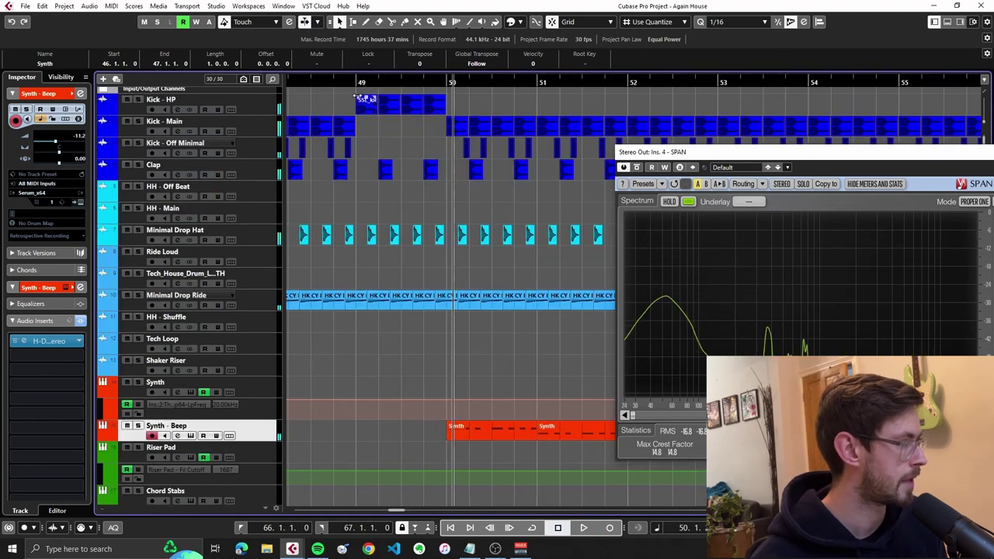
Play Kick - HP and Kick - Main soloed from the middle of bar 48 through bar 49, and clear the solos
click(356, 83)
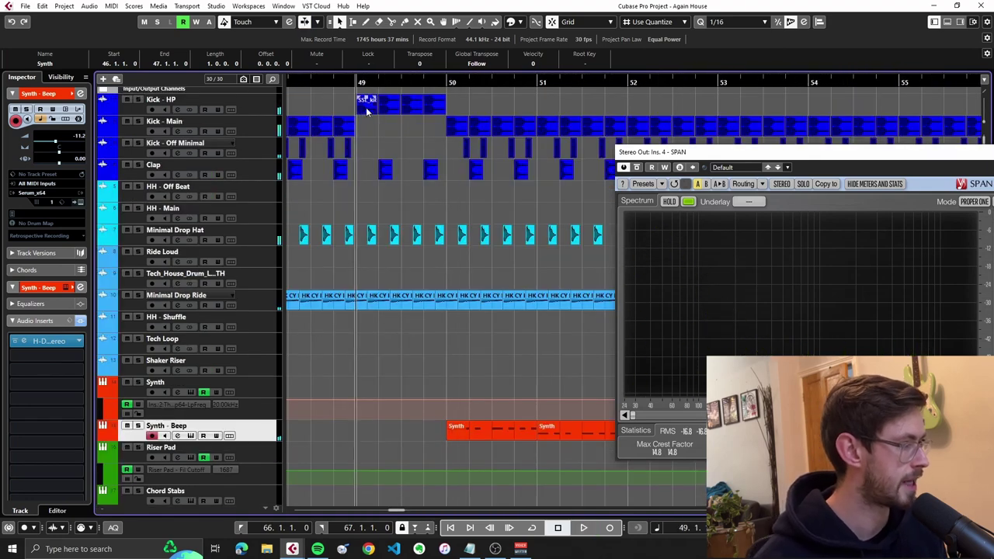
click(365, 110)
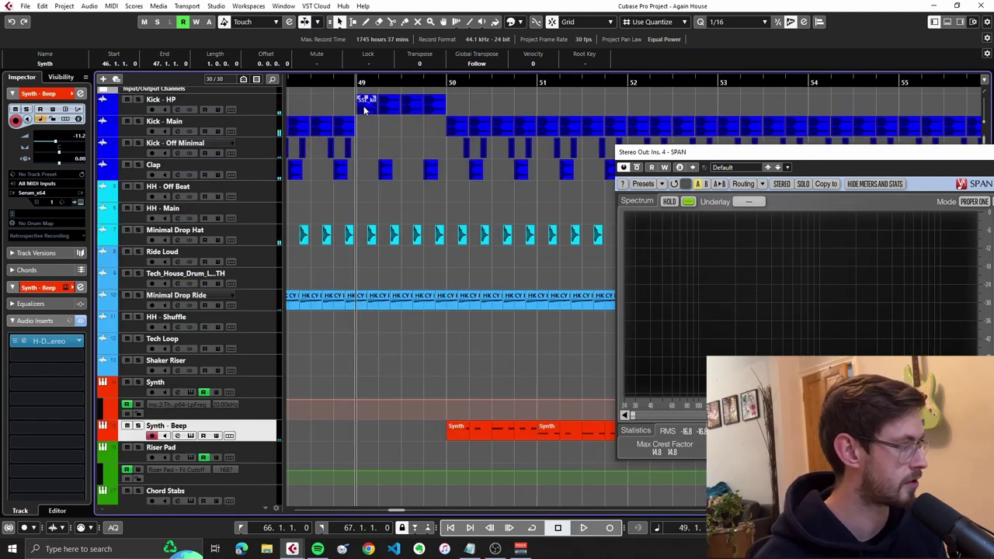
click(230, 102)
click(138, 122)
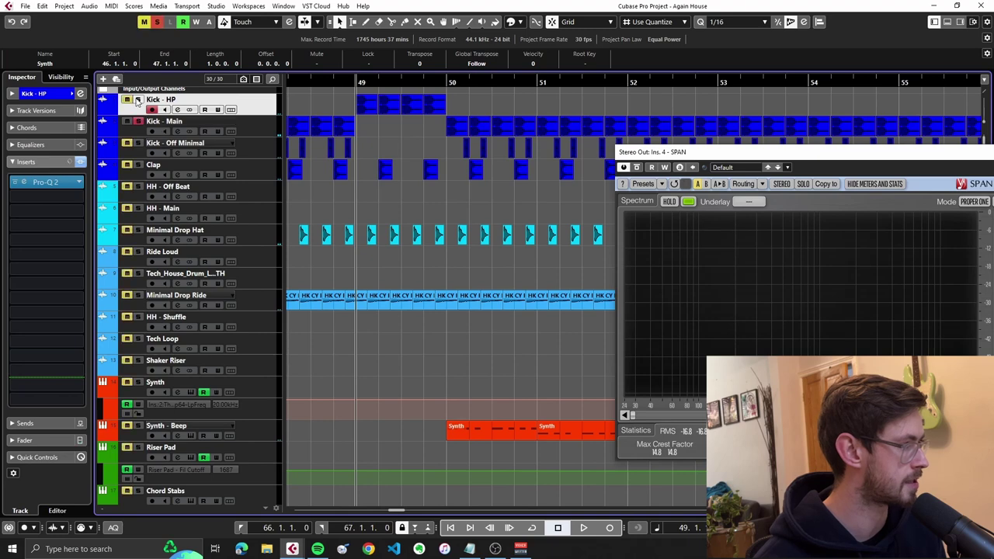
click(308, 82)
key(space)
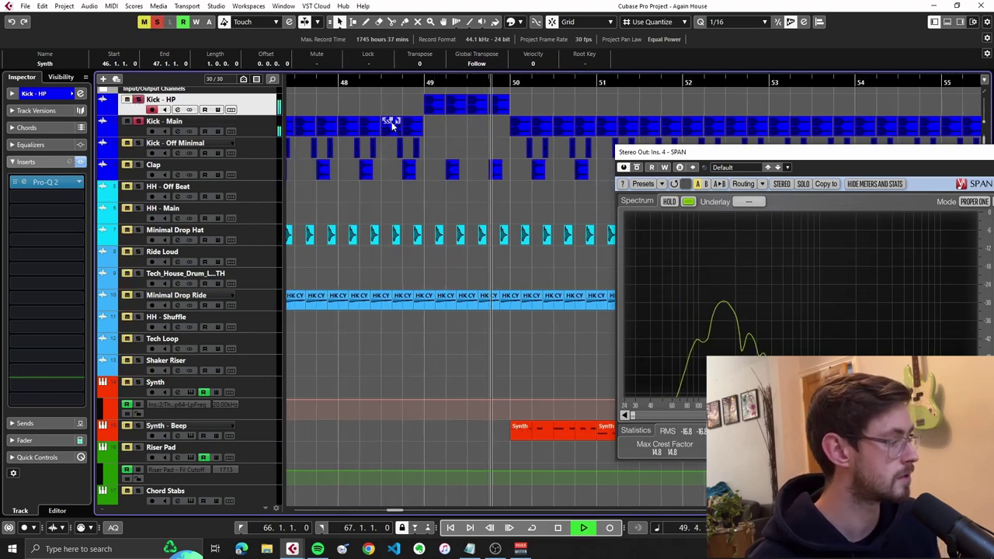
click(157, 22)
key(space)
Play the full mix from bar 50 to the end of bar 53, following the synth, sub and vocal tracks
scroll(490, 275, down, 9)
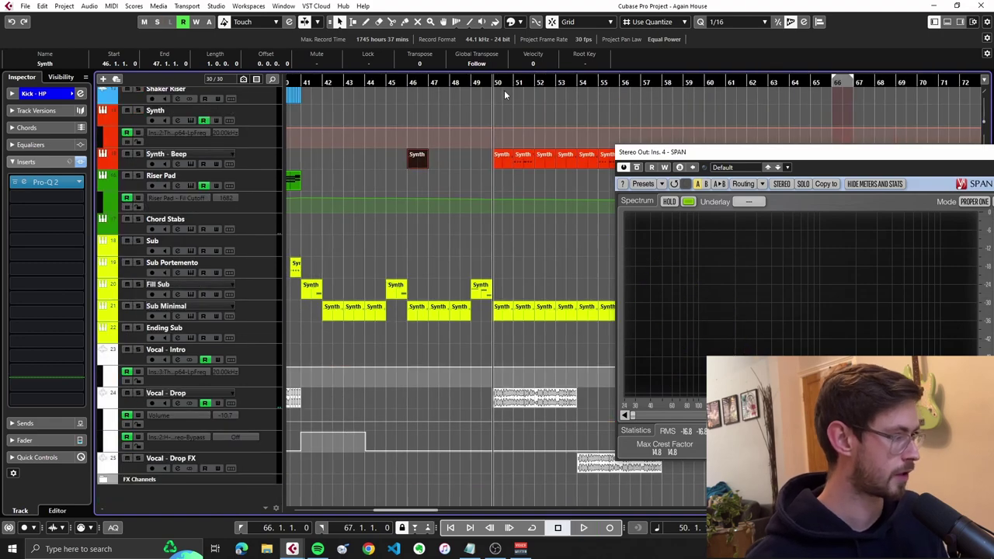
scroll(523, 218, up, 4)
key(space)
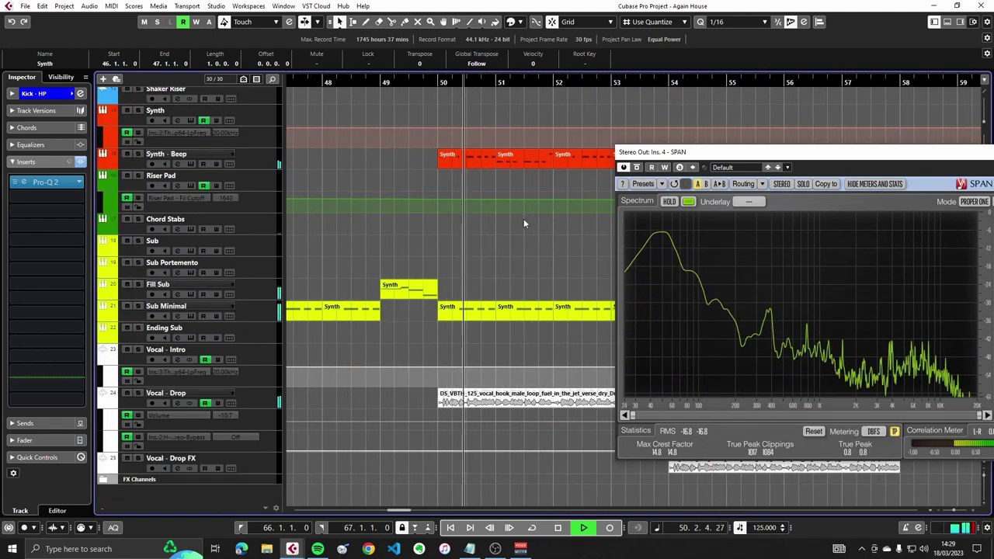
scroll(523, 218, down, 1)
scroll(496, 194, down, 1)
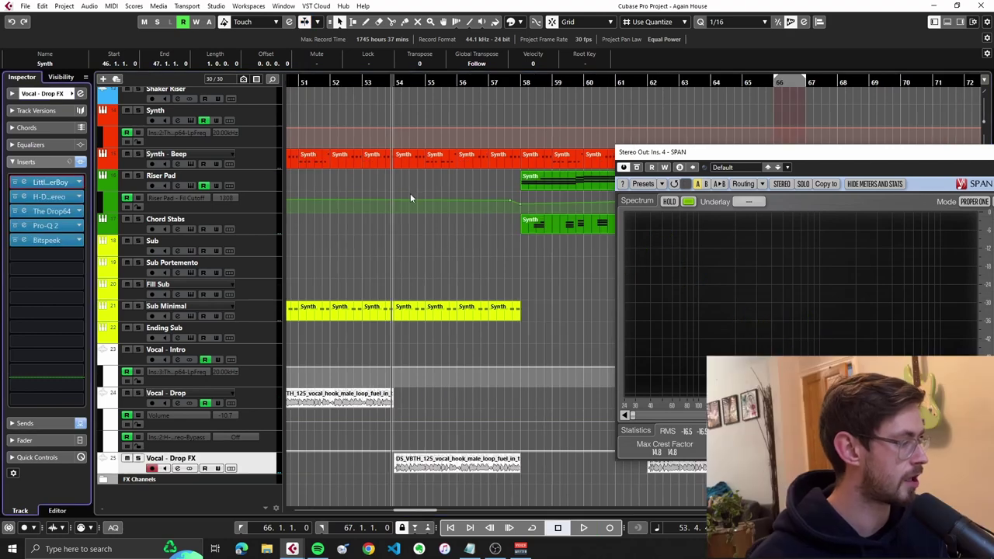
Open Bitspeek on Vocal - Drop FX, audition the soloed vocal while varying the effect's mix, and close the plug-in
click(52, 242)
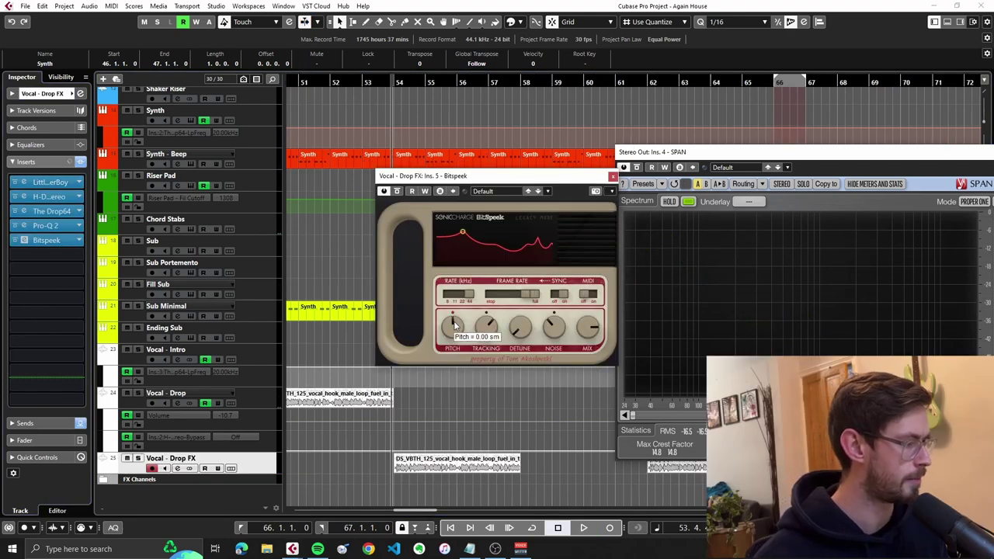
click(139, 458)
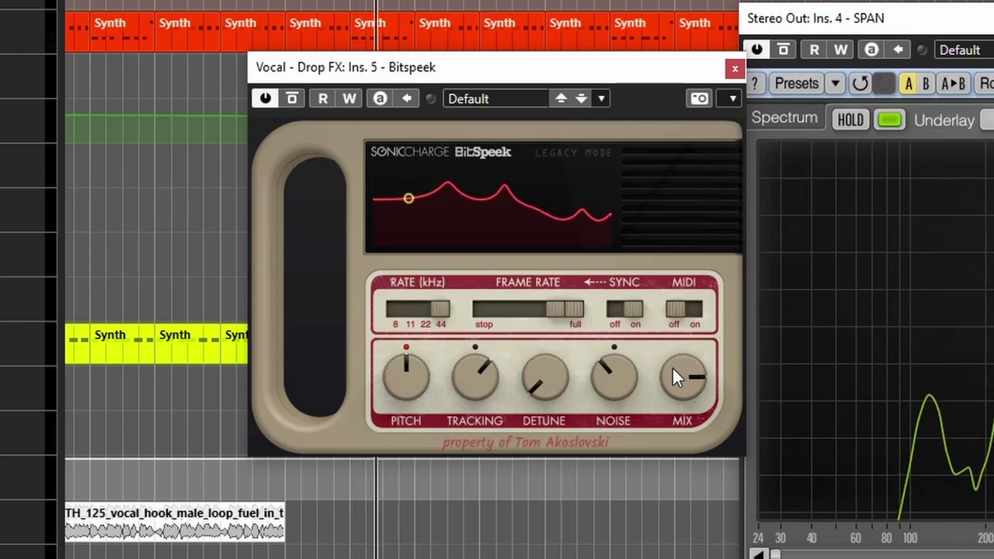
drag(685, 370, 685, 414)
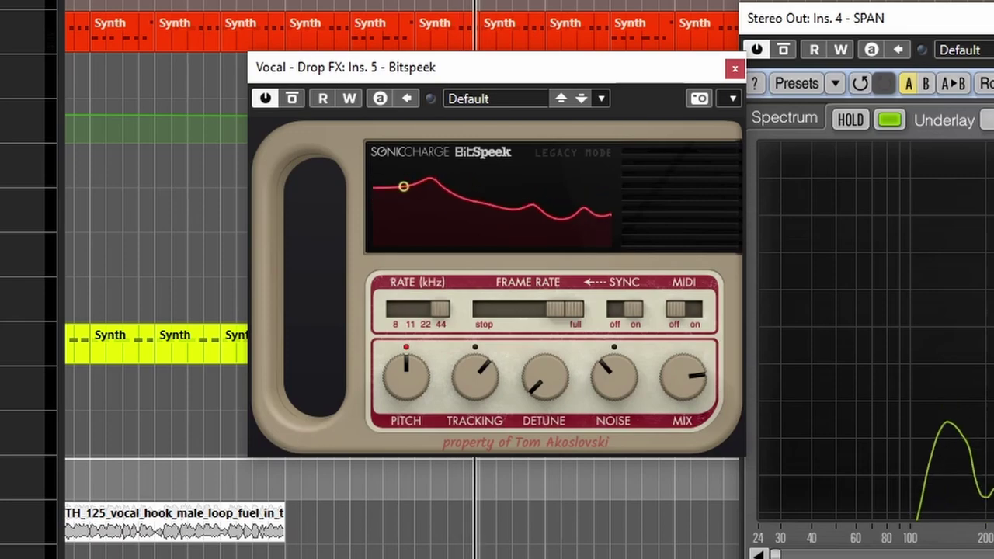
click(734, 68)
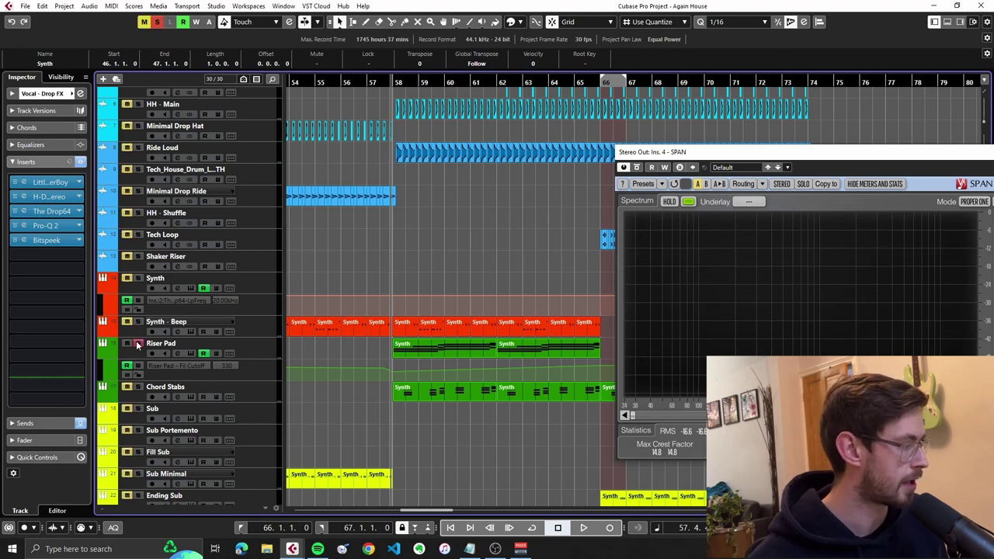
Play the full mix from just before bar 58 up to bar 62
key(space)
scroll(241, 340, up, 4)
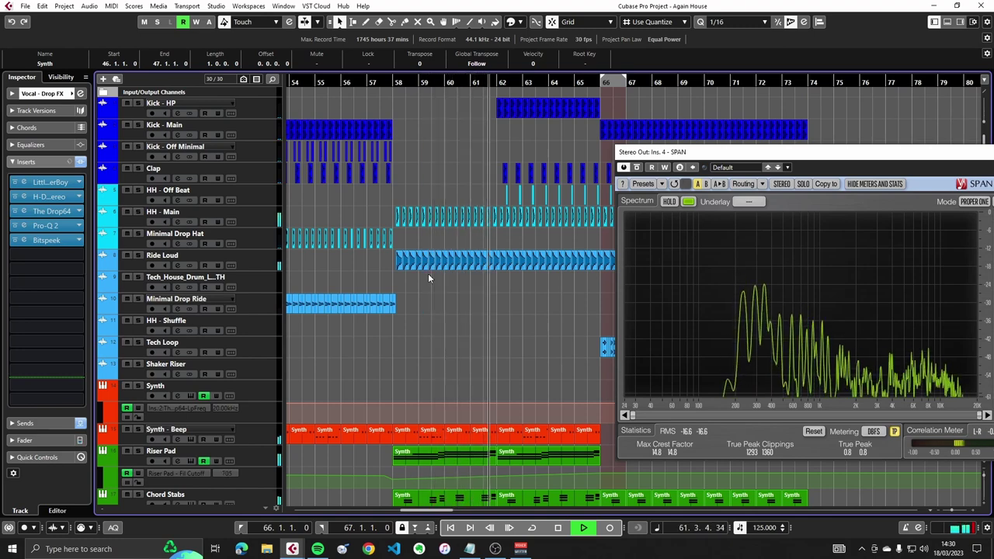
key(space)
Solo Synth - Beep and audition its part from bar 58
ctrl+scroll(400, 273, up, 4)
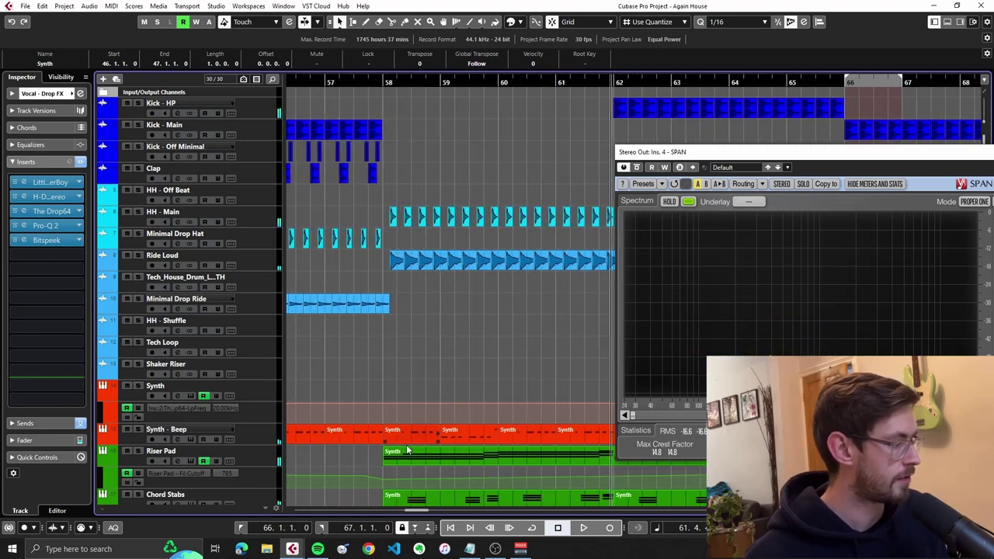
click(175, 435)
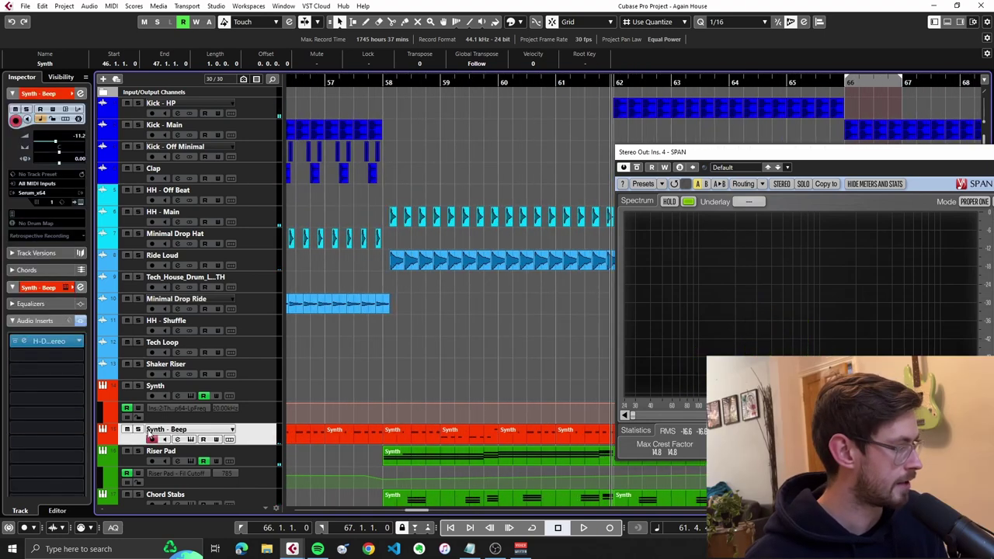
click(137, 430)
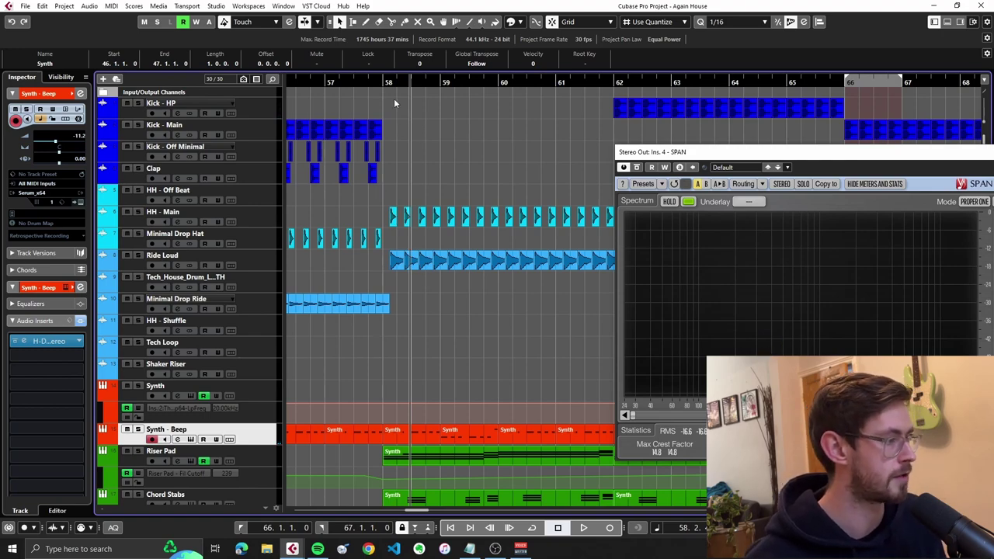
Solo Chord Stabs and play its part from just before bar 58
click(380, 82)
scroll(425, 222, down, 6)
click(173, 247)
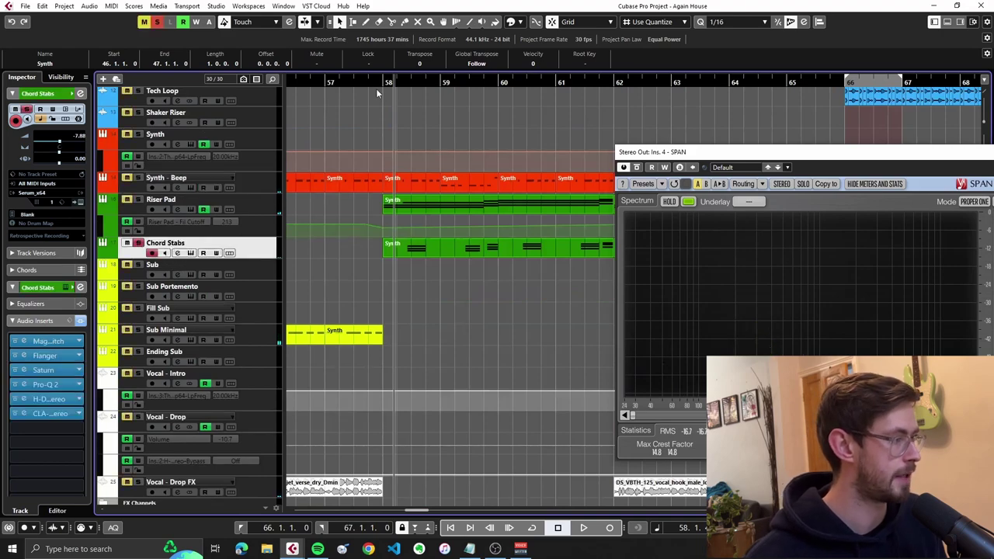
key(space)
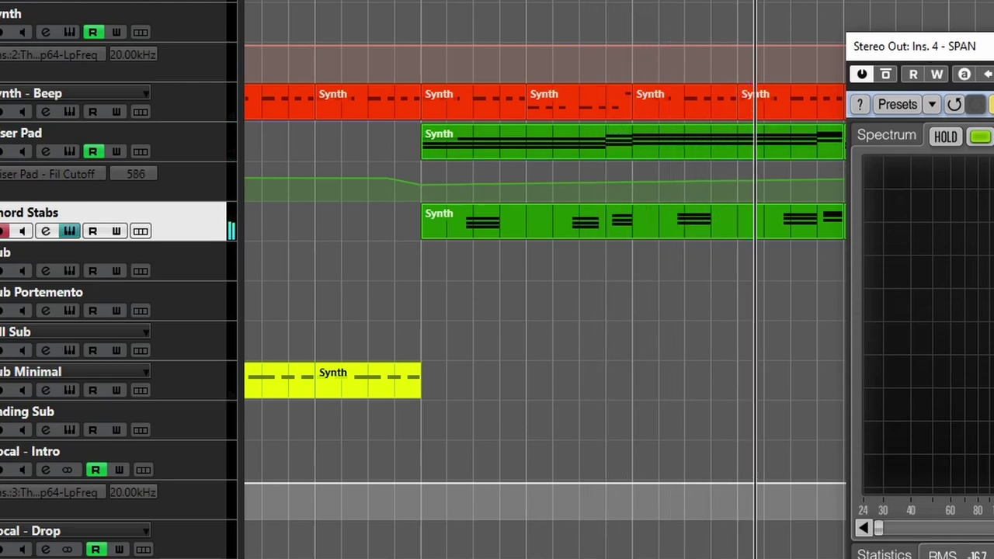
View the Chord Stabs notes and Serum patch, and compare the sound with the MG Low 24 filter off and on
click(46, 231)
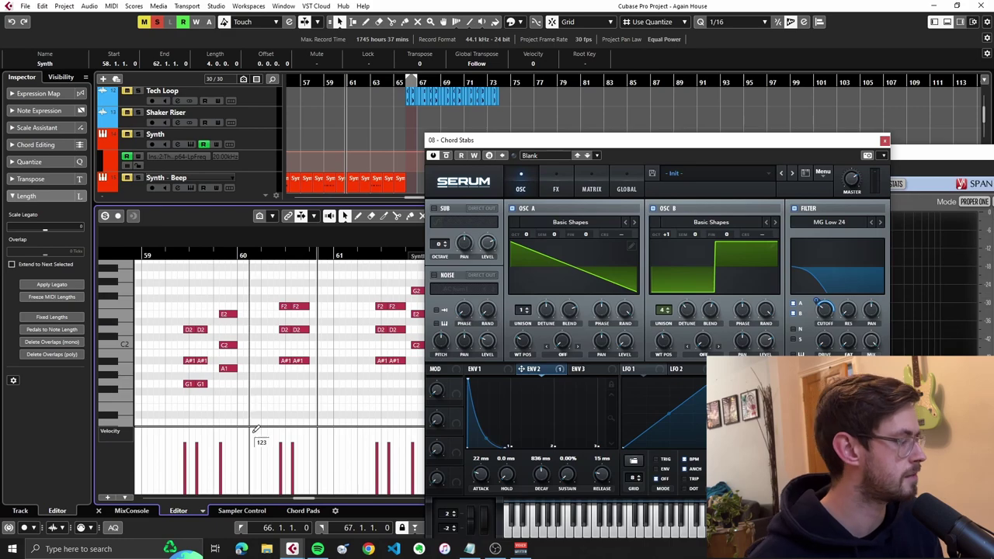
click(99, 510)
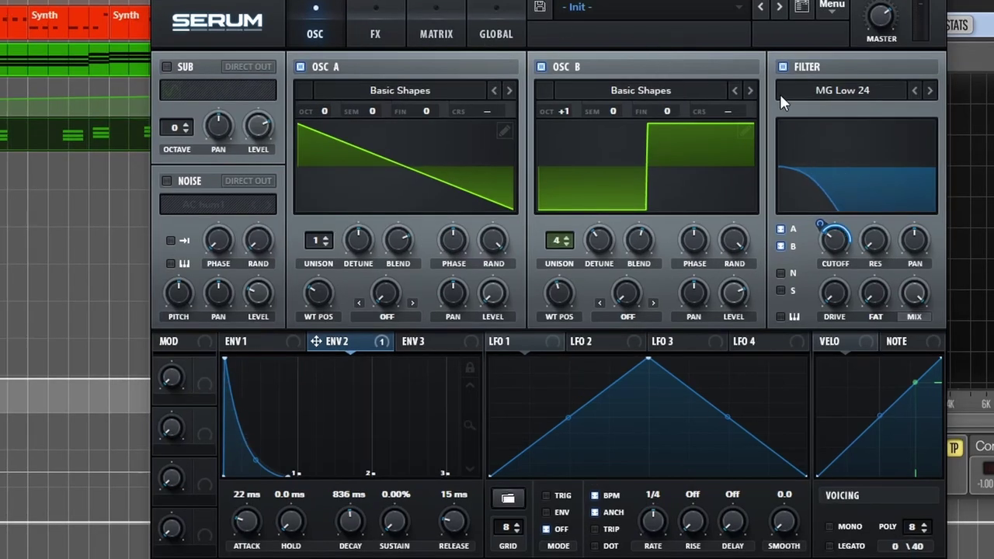
click(781, 68)
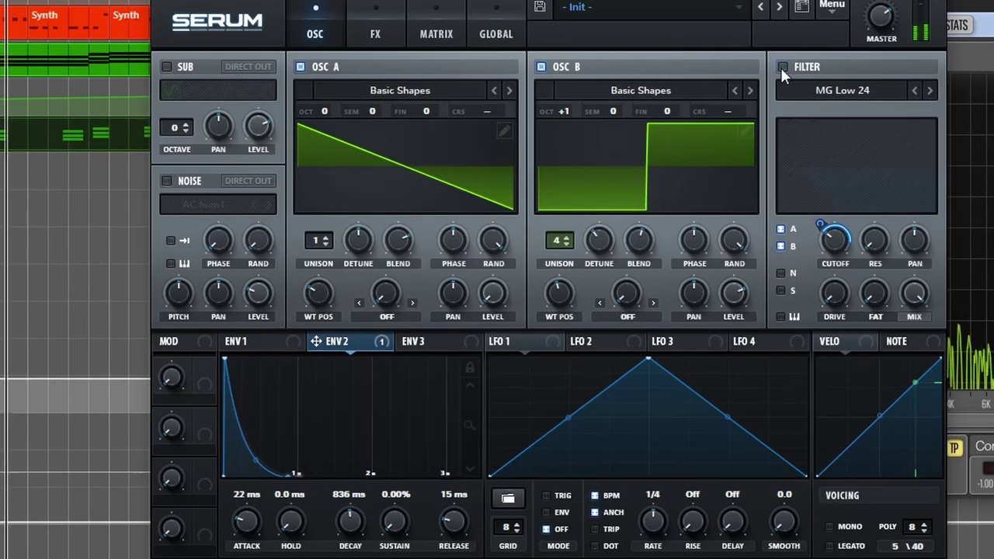
click(781, 68)
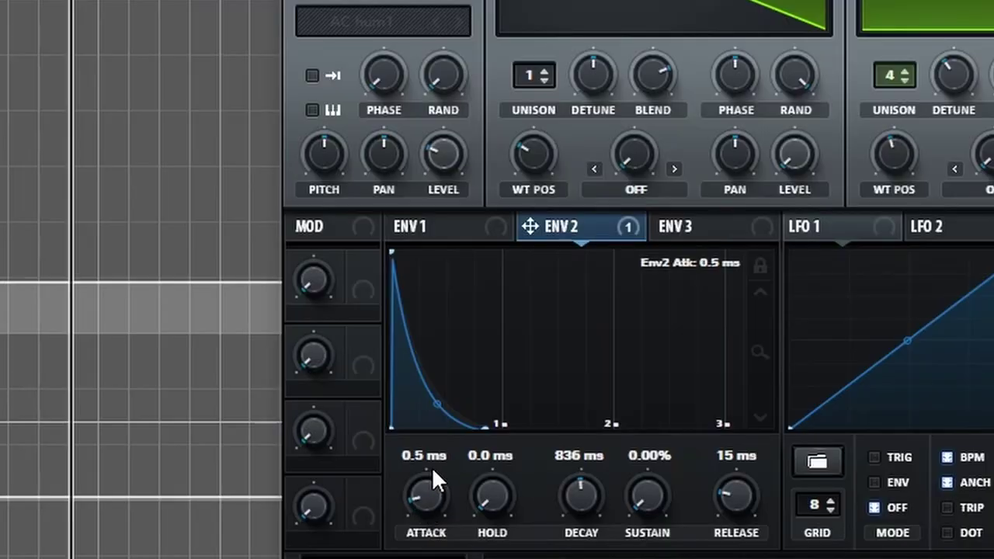
Audition the Chord Stabs with different ENV 2 attack times in Serum, including 0.0 ms and 16 ms
drag(434, 446, 437, 433)
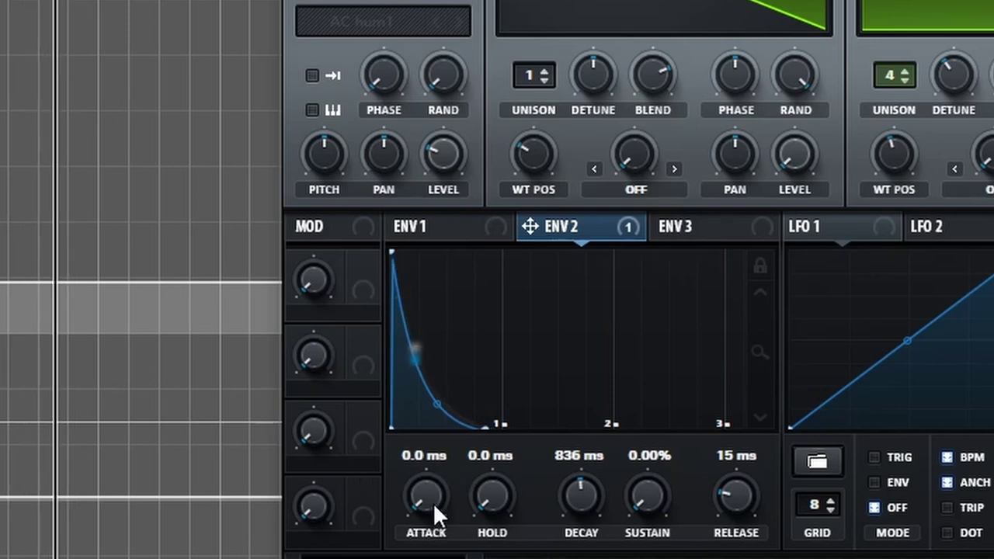
drag(436, 426, 436, 430)
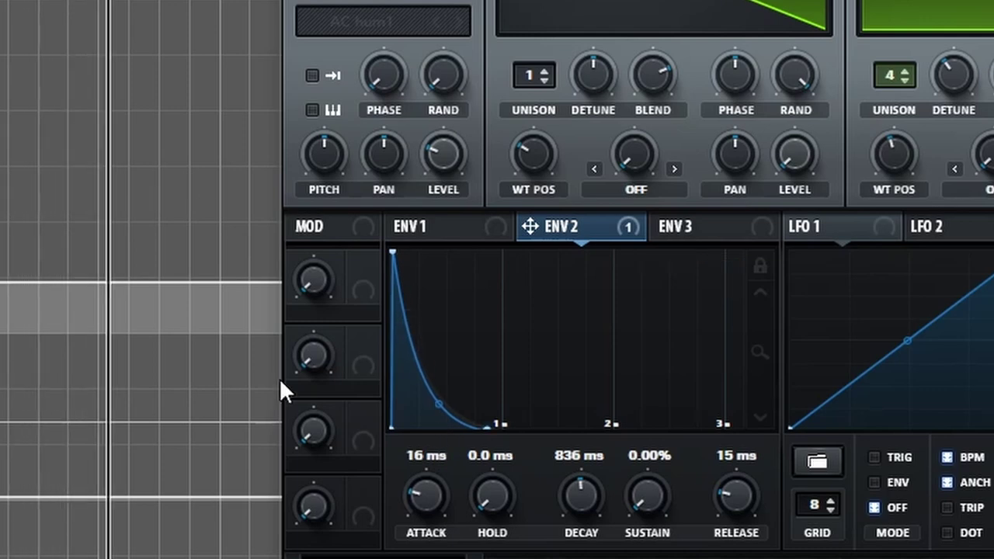
drag(439, 474, 440, 468)
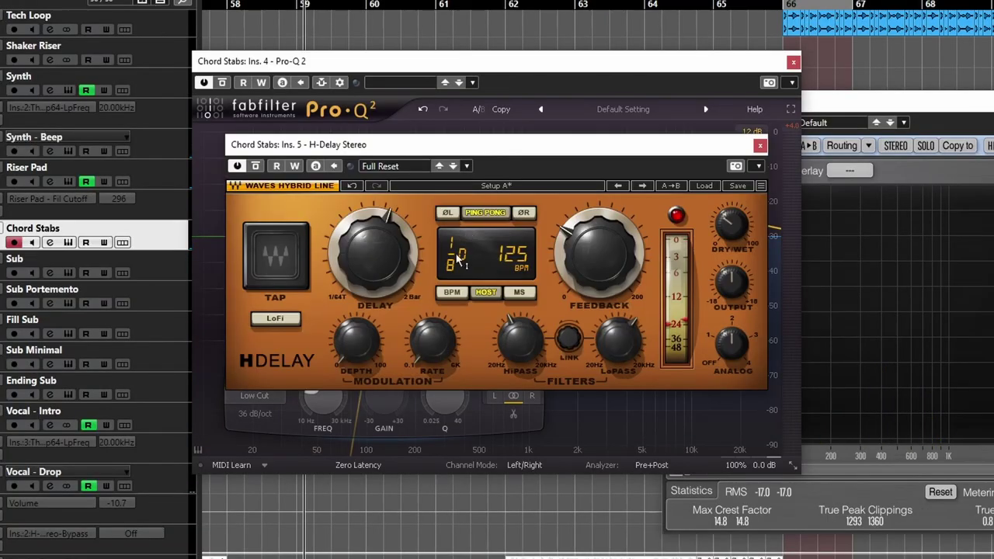
Review the H-Delay and CLA-2A inserts on Chord Stabs, close them and play the full mix from bar 59
click(759, 146)
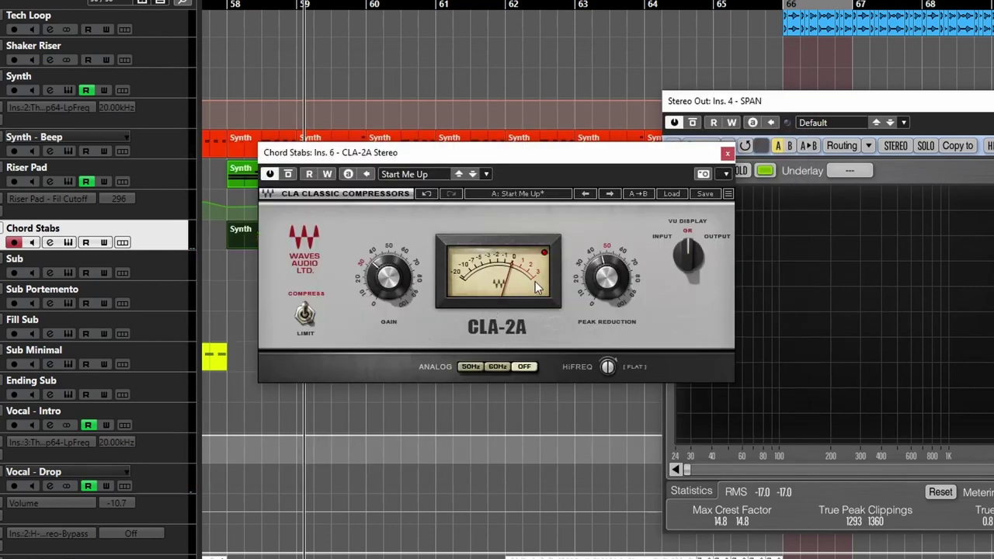
key(space)
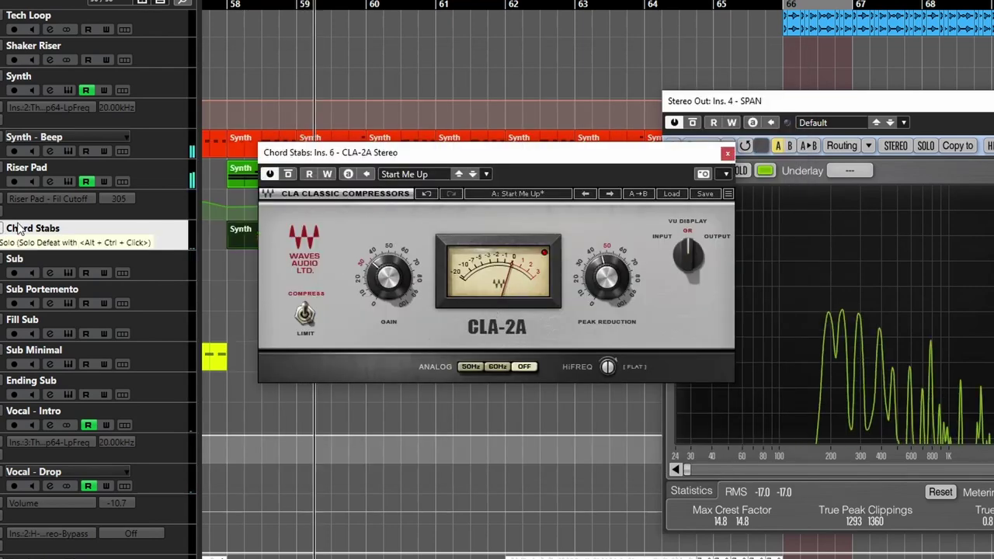
click(728, 155)
Follow the full mix through the build at bar 62 and into the section at bar 66, checking drum, synth and vocal tracks
ctrl+scroll(527, 366, down, 2)
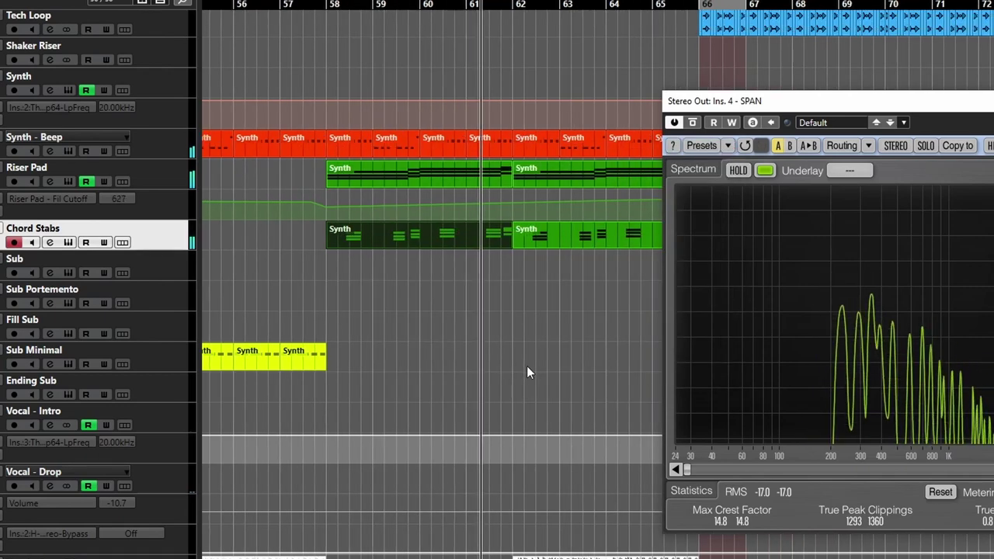
scroll(514, 374, down, 1)
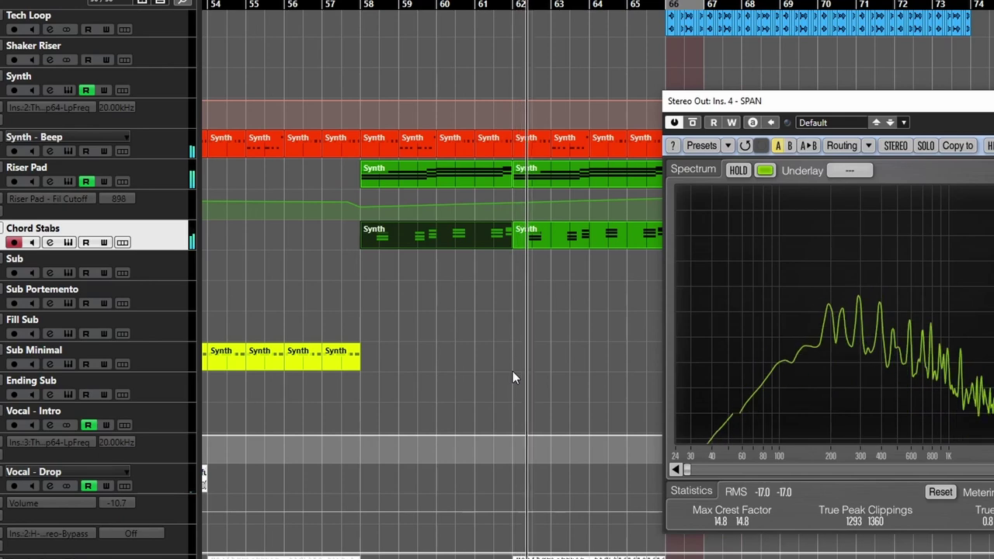
scroll(514, 385, down, 1)
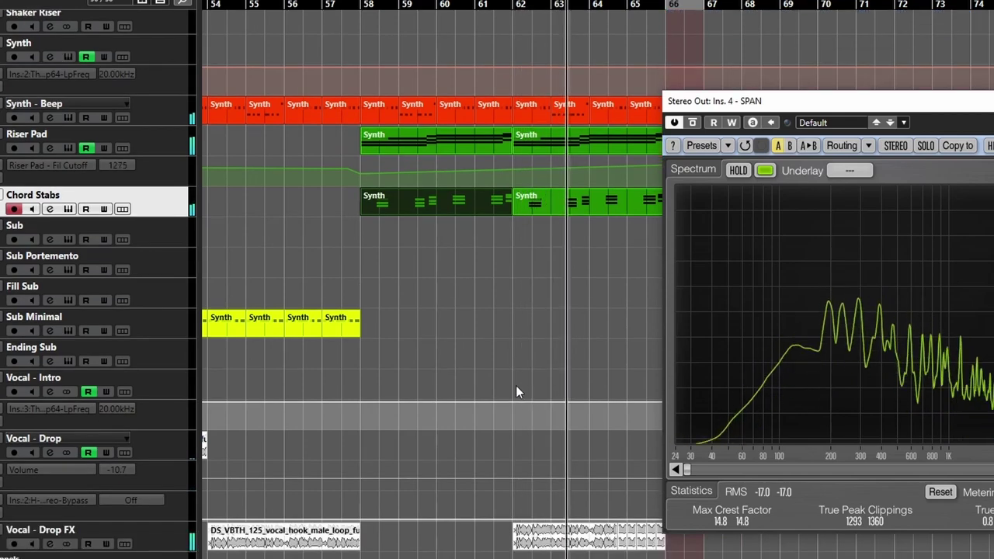
scroll(523, 455, down, 1)
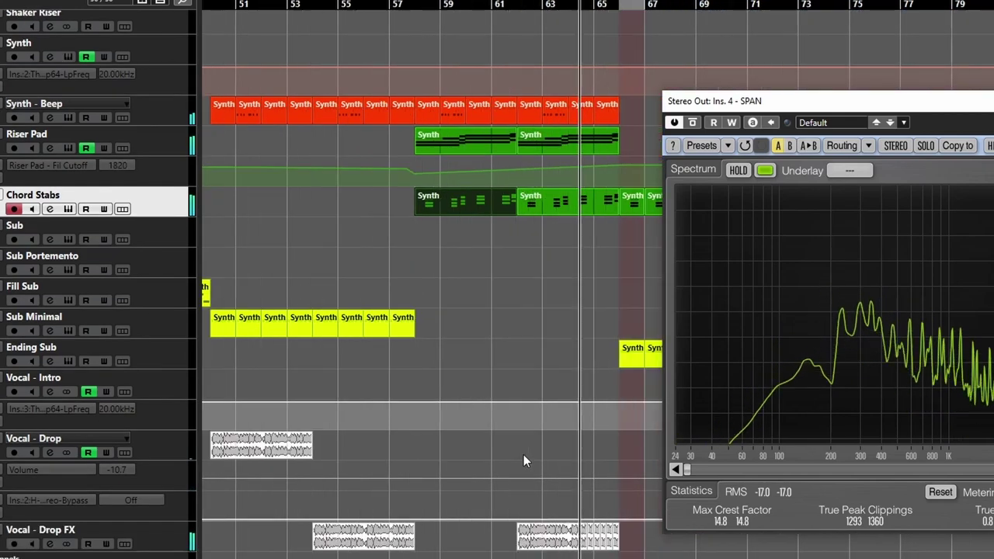
scroll(523, 454, up, 6)
scroll(572, 457, up, 2)
scroll(572, 457, up, 2)
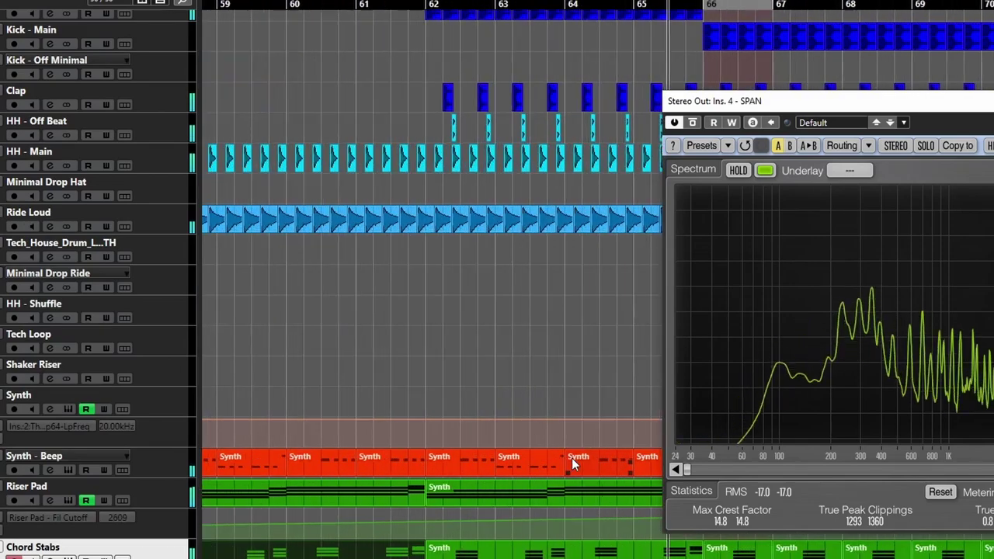
scroll(571, 457, right, 3)
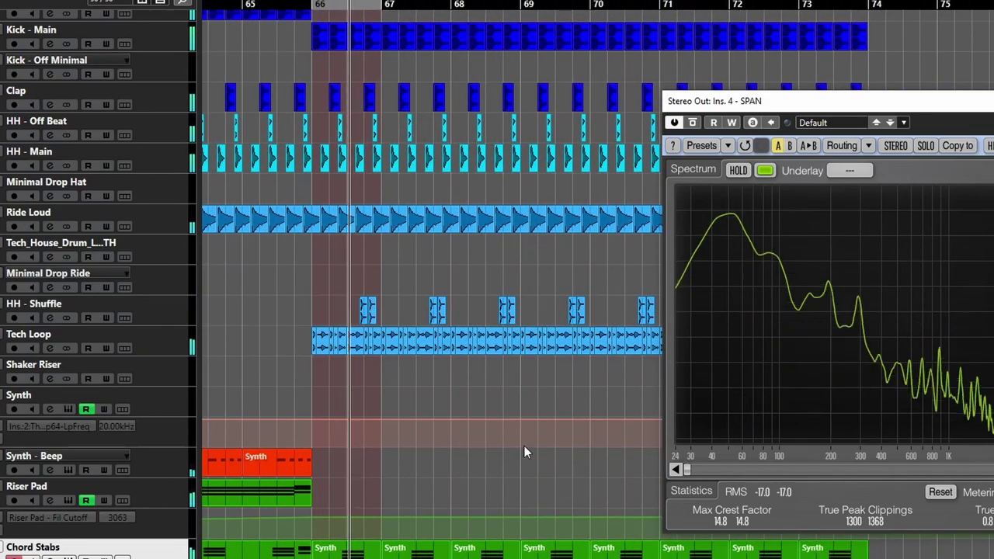
scroll(520, 454, down, 4)
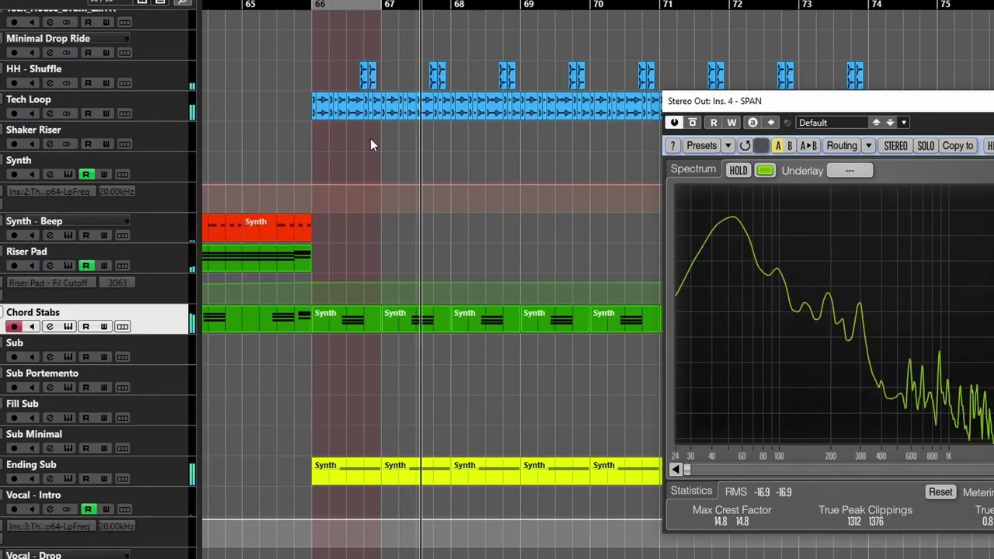
Replay the full mix from just before bar 66
key(space)
click(301, 7)
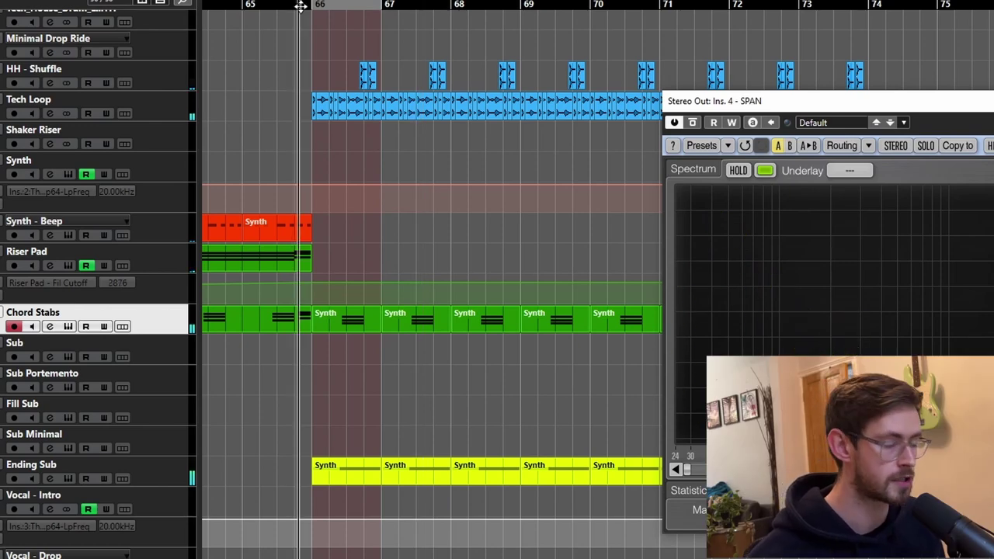
key(space)
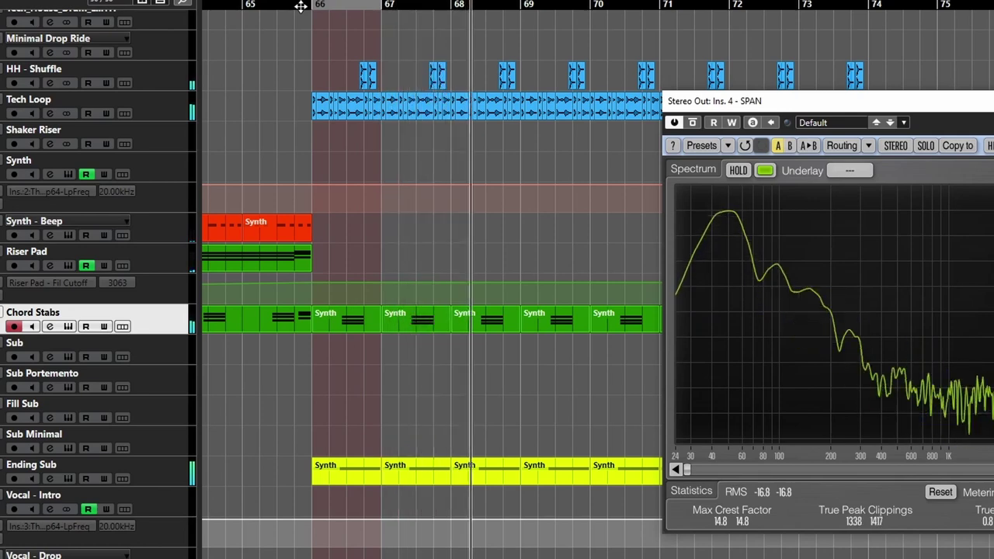
Select the Chord Stabs parts from bar 66 onward and audition them in solo
scroll(444, 252, up, 6)
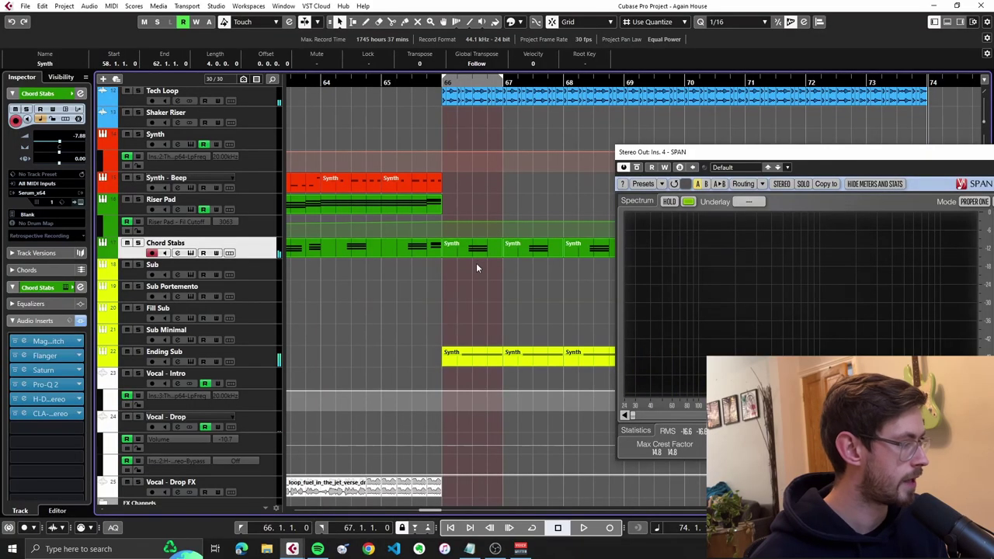
scroll(483, 256, down, 3)
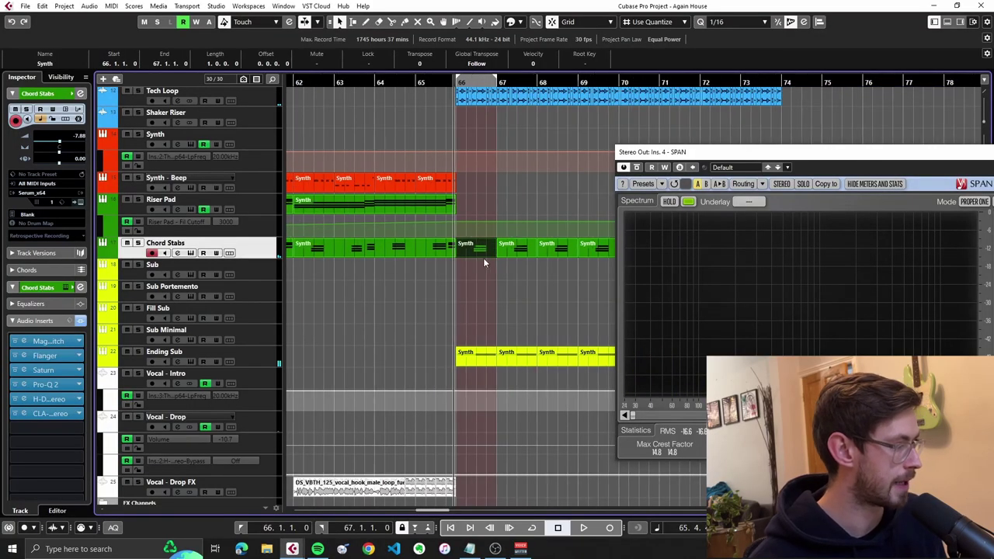
scroll(483, 258, right, 2)
click(500, 269)
drag(502, 270, 343, 251)
key(space)
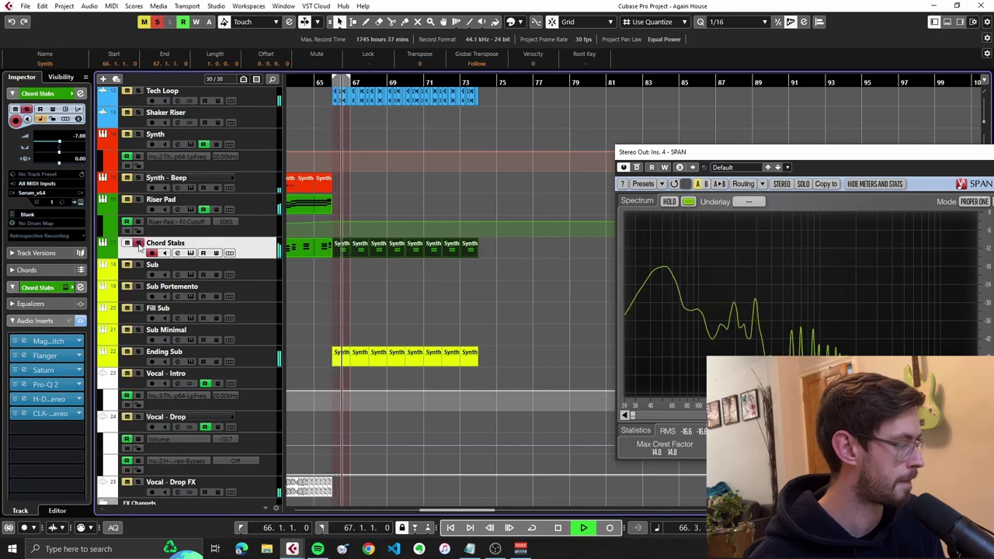
Select the Ending Sub track and open its part at bar 66 to view the notes
scroll(297, 286, down, 1)
click(197, 333)
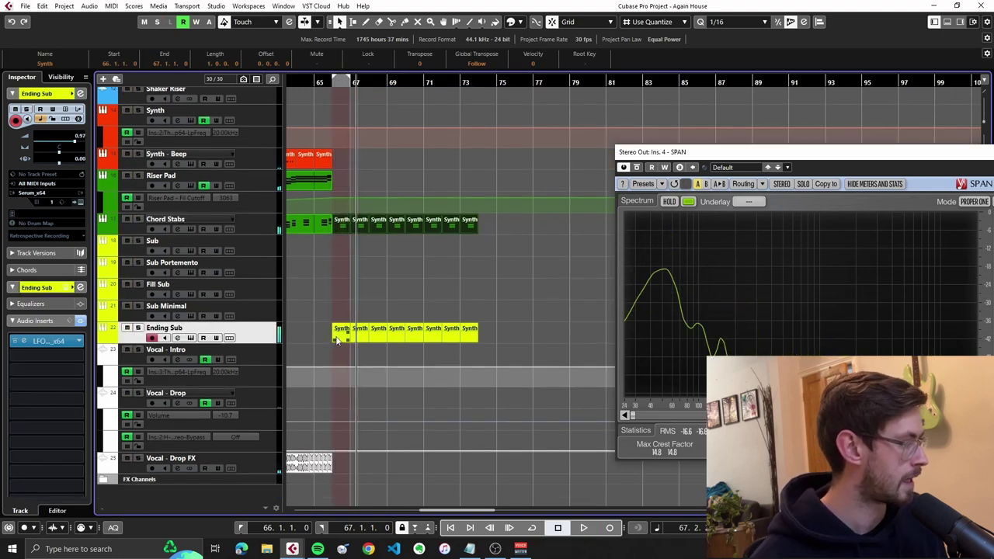
key(h)
key(h)
key(h)
click(417, 334)
key(space)
double_click(416, 334)
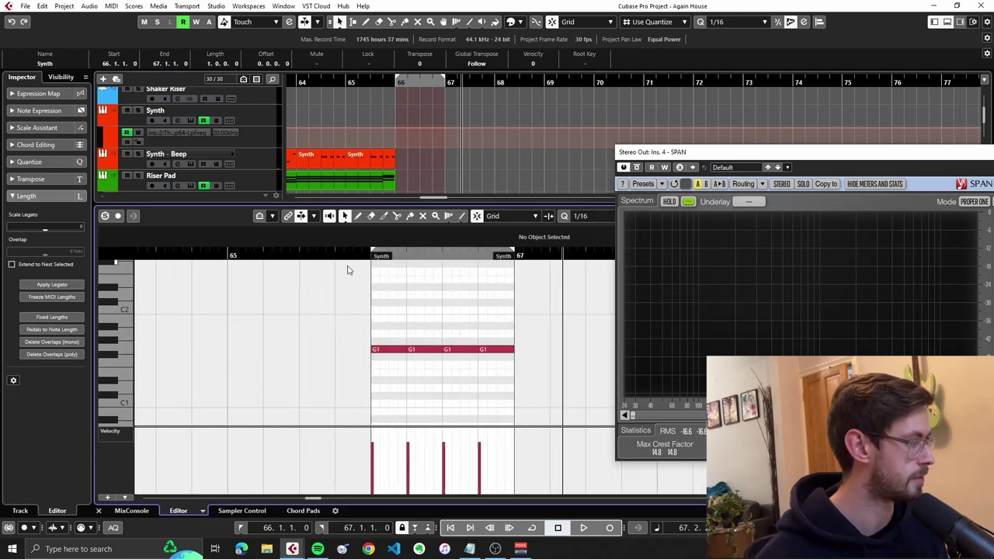
Audition the Ending Sub in solo from bar 66 with its note pattern in view
scroll(362, 164, down, 3)
scroll(284, 127, down, 6)
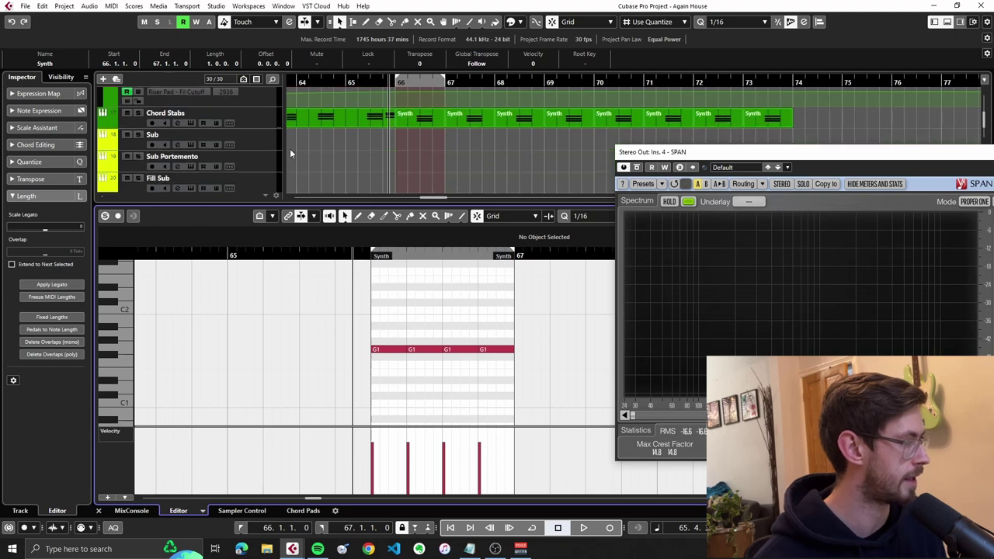
key(space)
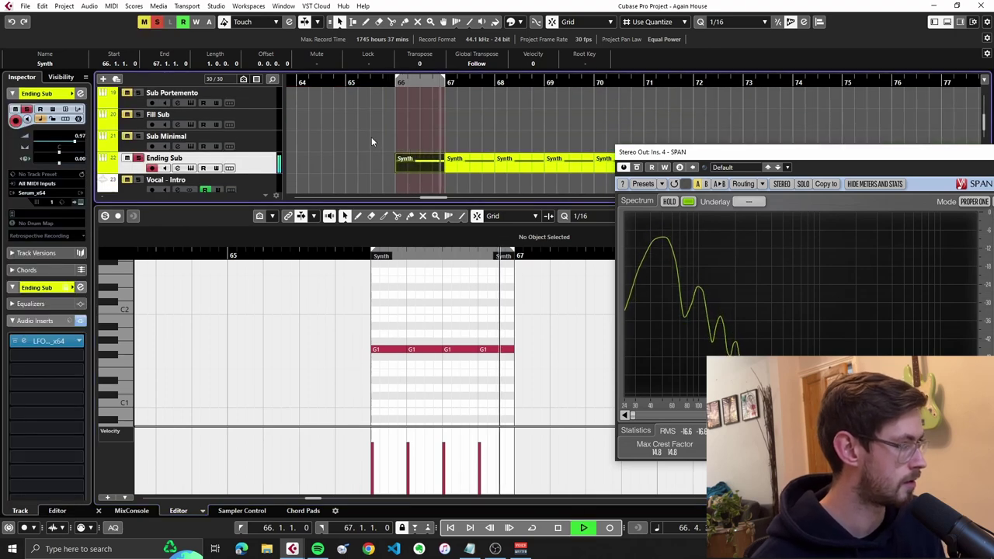
key(space)
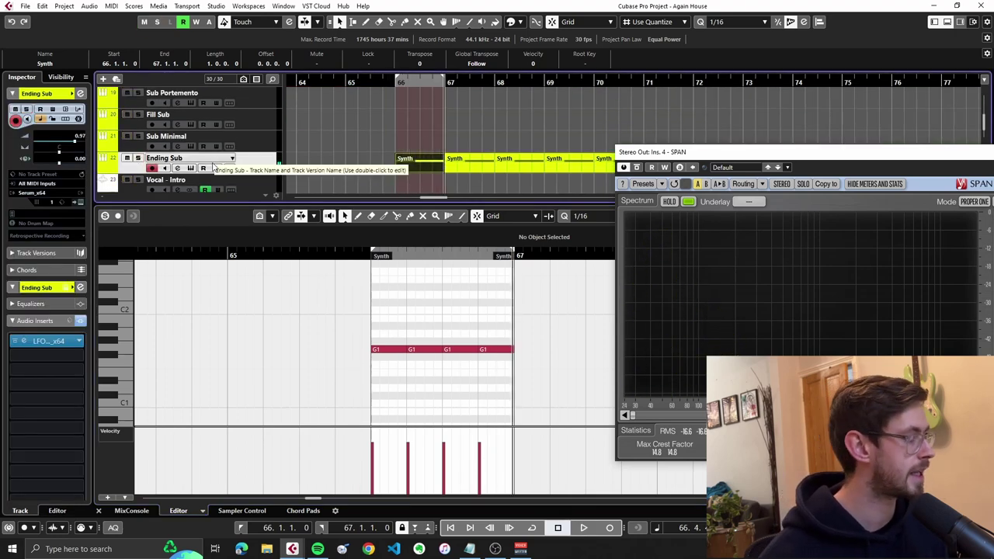
Open the Ending Sub's Serum and audition the track in solo with the SPAN analyzer moved clear of the synth
click(79, 204)
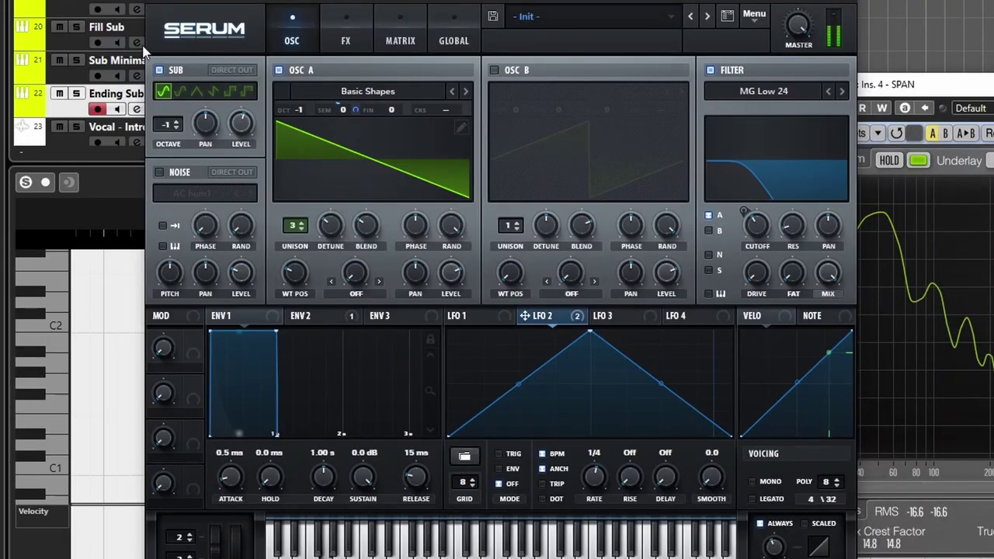
click(77, 93)
drag(916, 87, 993, 74)
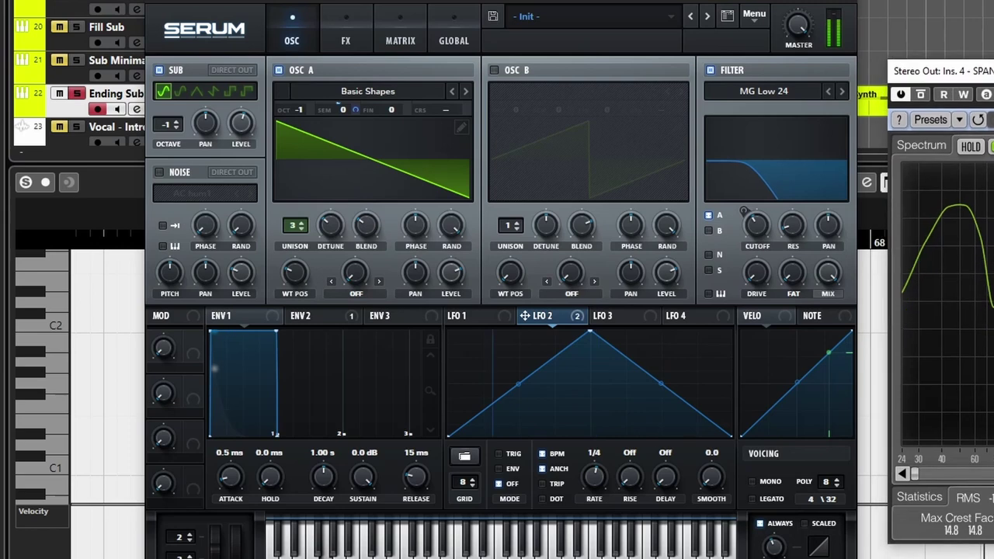
Review the Ending Sub's modulation matrix and oscillator settings in Serum
click(348, 29)
click(415, 32)
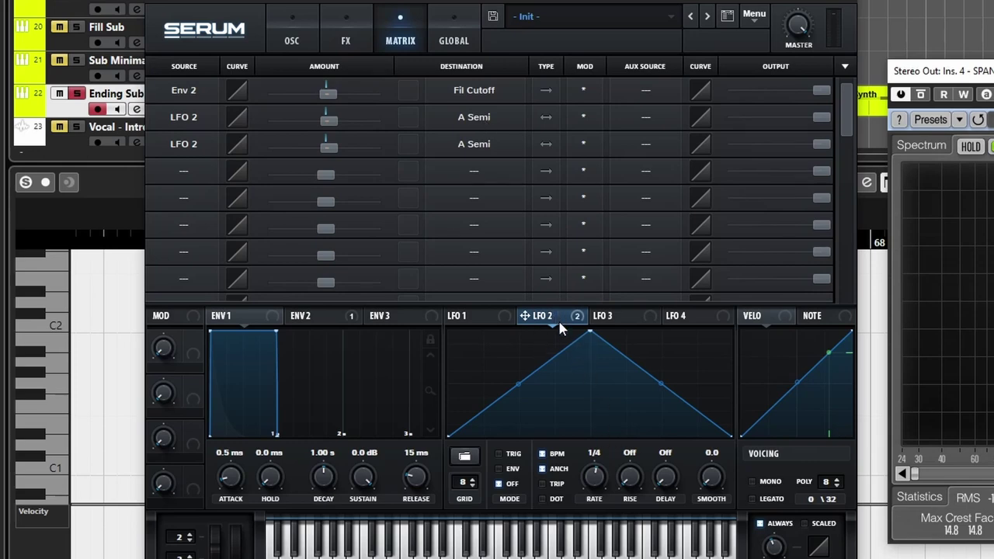
click(293, 37)
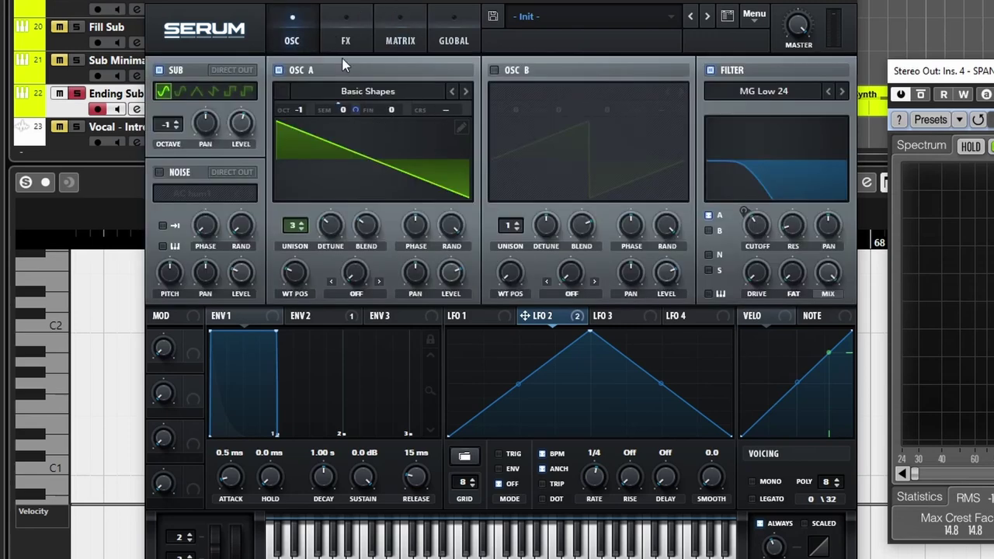
click(401, 34)
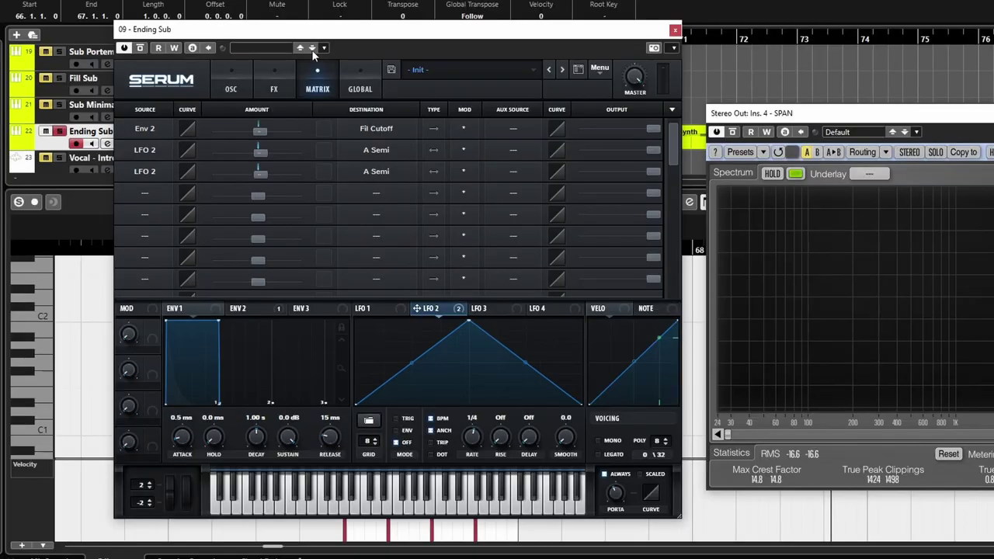
Audition the Ending Sub with a higher LFO 2 amount on A Semi, then restore the original amount
drag(321, 29, 596, 60)
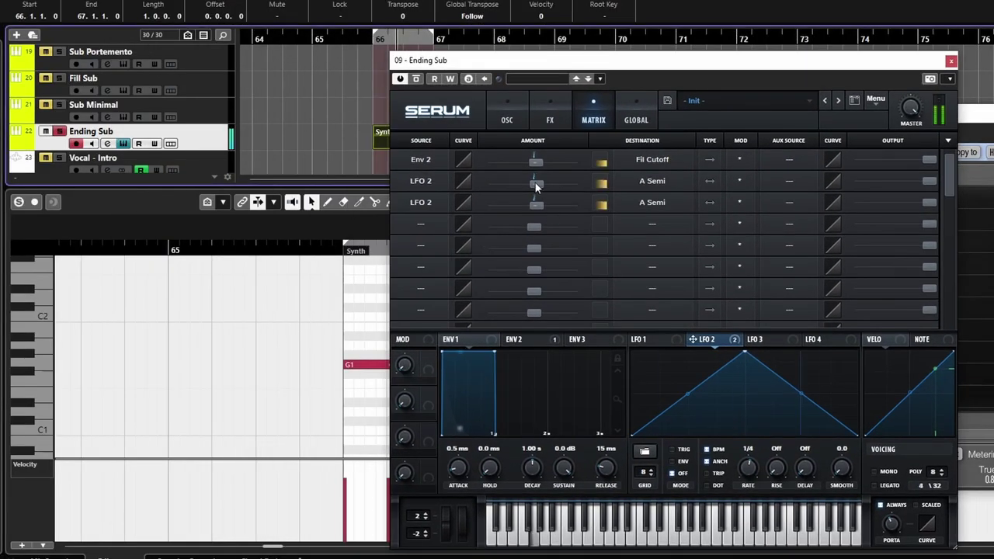
drag(535, 182, 562, 217)
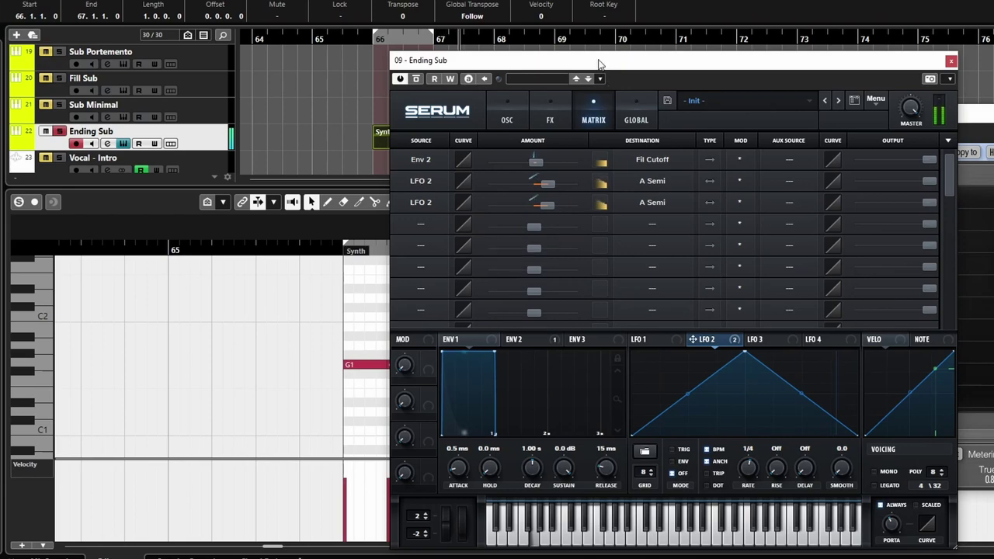
drag(598, 64, 421, 41)
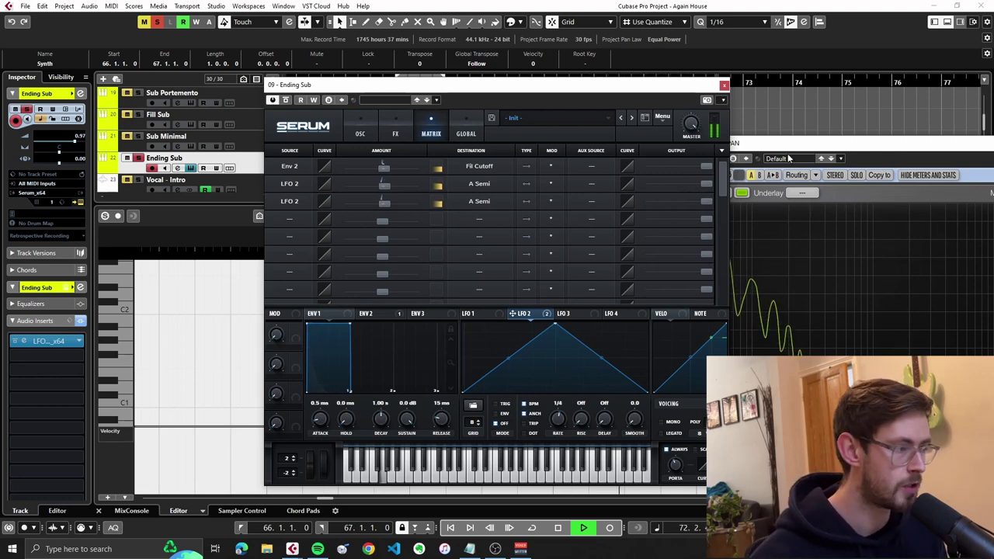
Check the Ending Sub's low-frequency peak in SPAN, stop playback and close Serum
drag(787, 147, 889, 151)
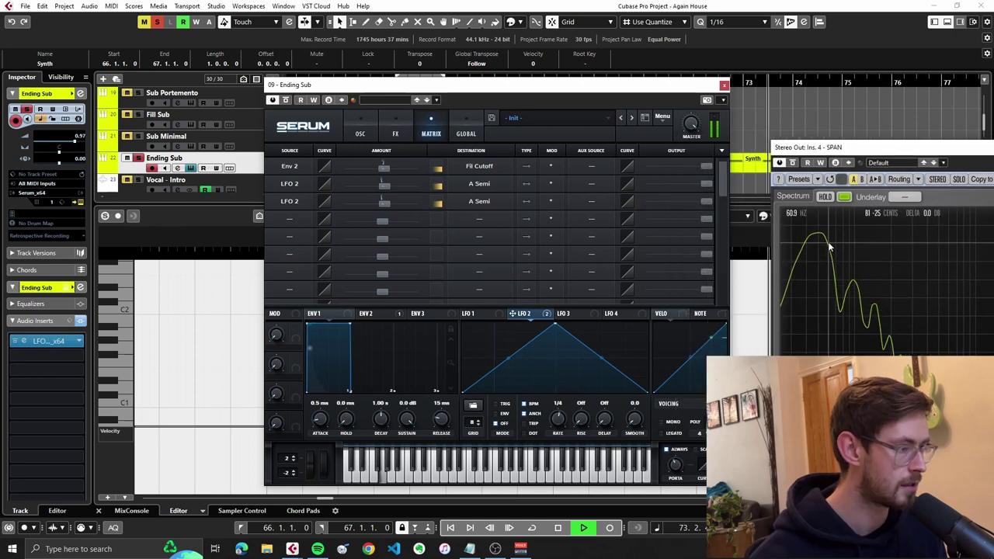
key(space)
click(724, 84)
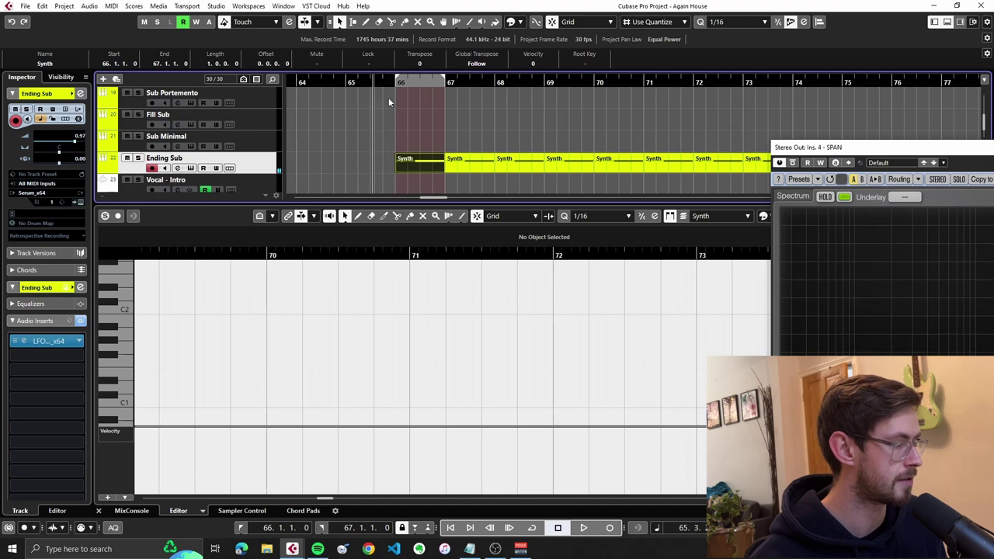
Close the note editor and play the full mix from just before bar 66 to the end of the arrangement
click(99, 510)
key(space)
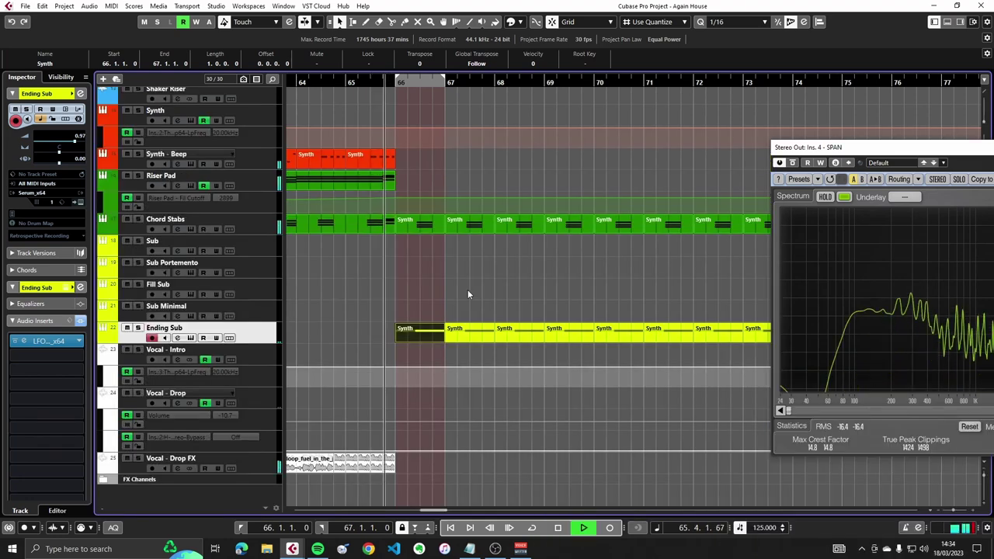
scroll(468, 293, down, 3)
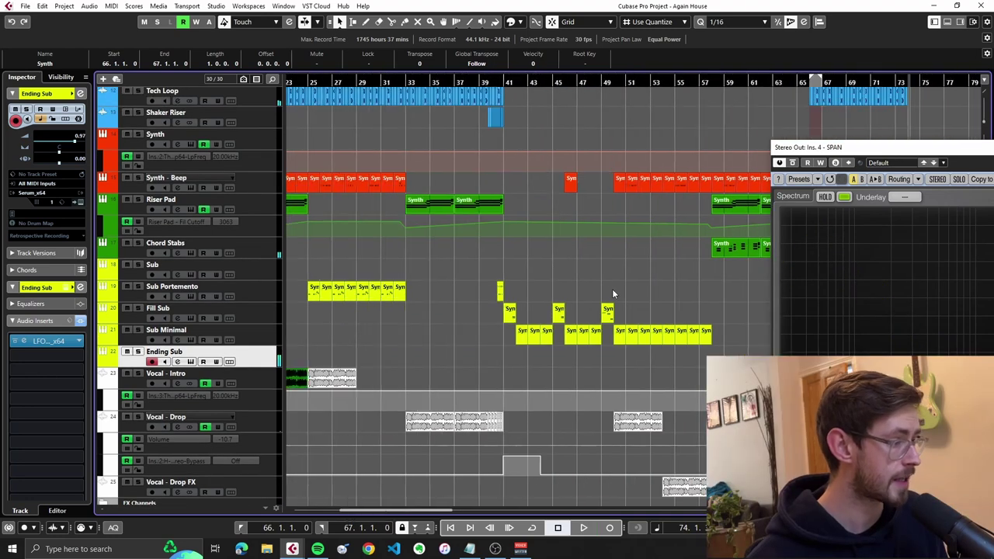
scroll(611, 293, left, 3)
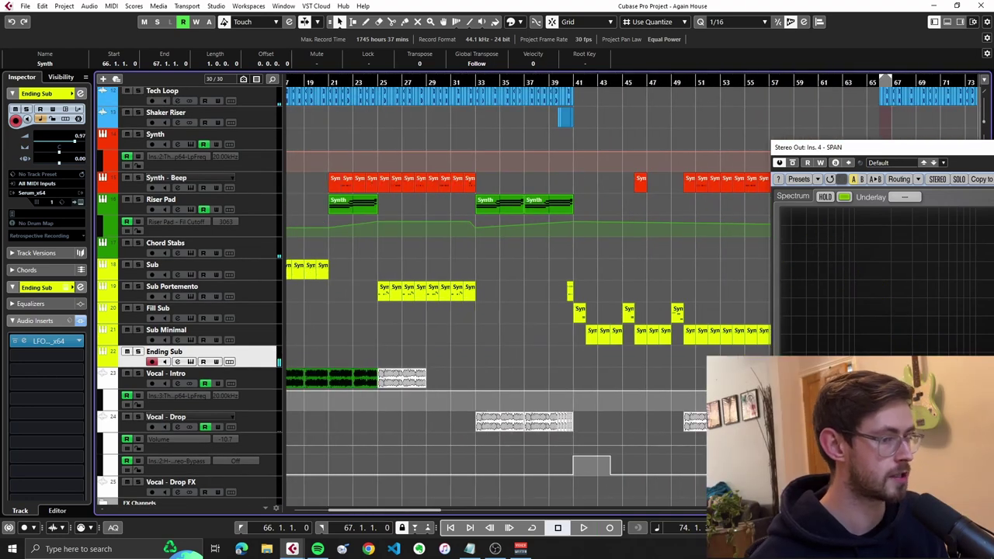
Play the full mix from the beginning of the arrangement with the SPAN spectrum and all sections in view
click(788, 266)
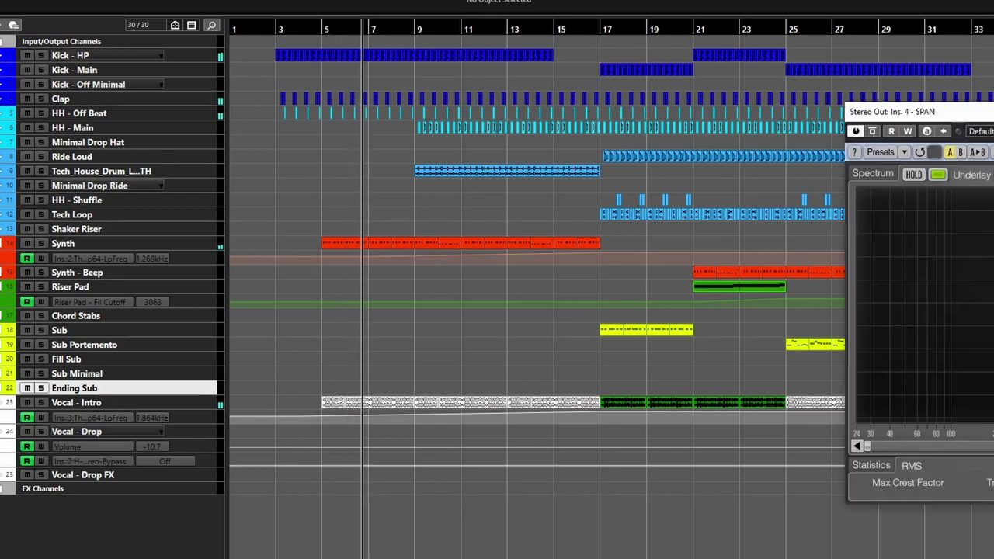
drag(963, 112, 860, 200)
key(g)
key(g)
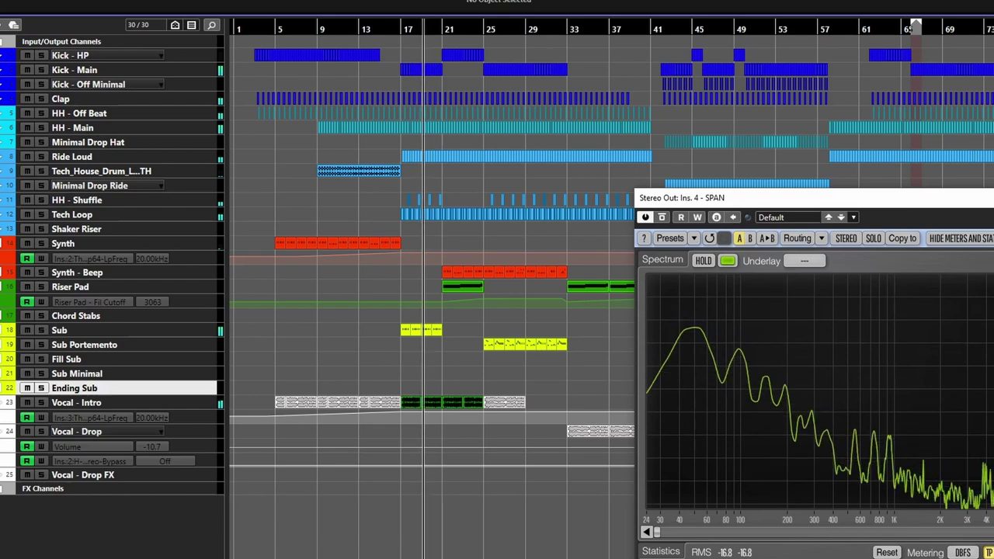
Check the Pro-L limiter on the Stereo Out while following the full mix from bar 25 to bar 30
scroll(418, 270, up, 2)
scroll(418, 270, up, 2)
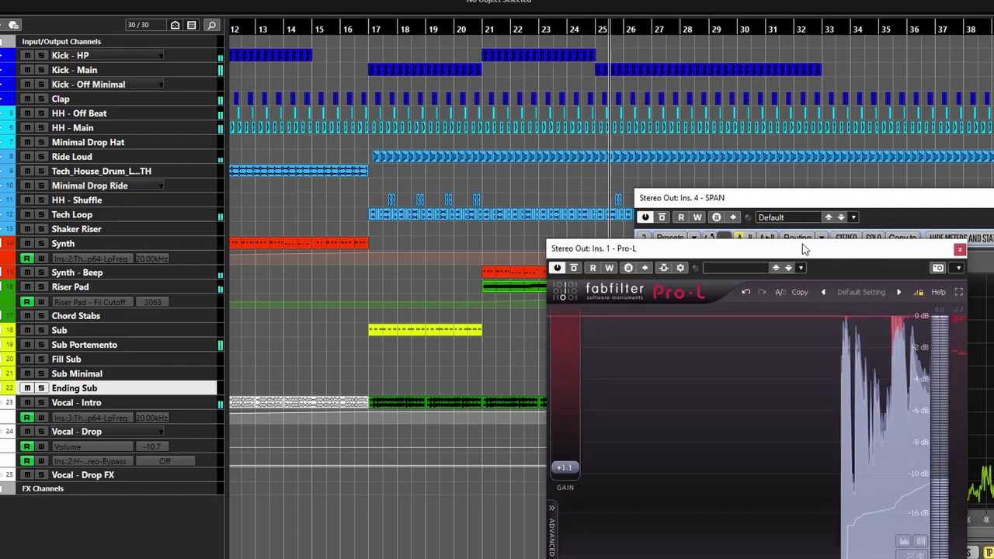
drag(869, 247, 986, 2)
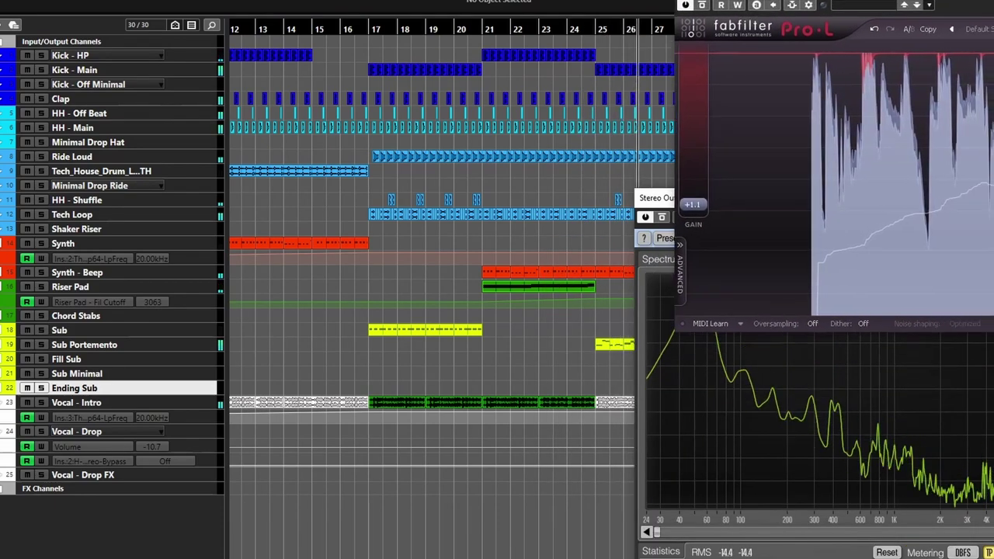
scroll(566, 292, right, 2)
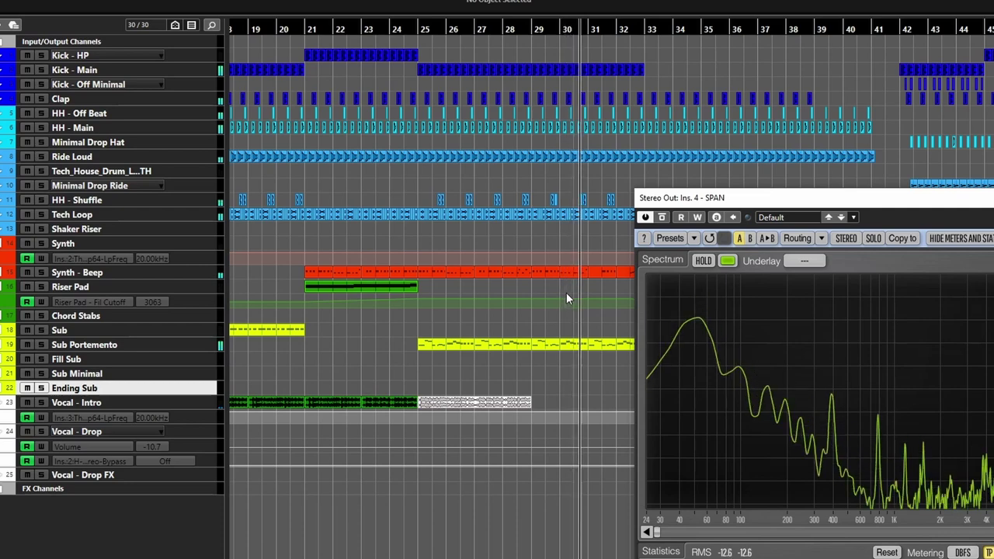
View the notes of the Sub Portemento part at bar 32 and close the editor
scroll(549, 356, right, 2)
double_click(452, 346)
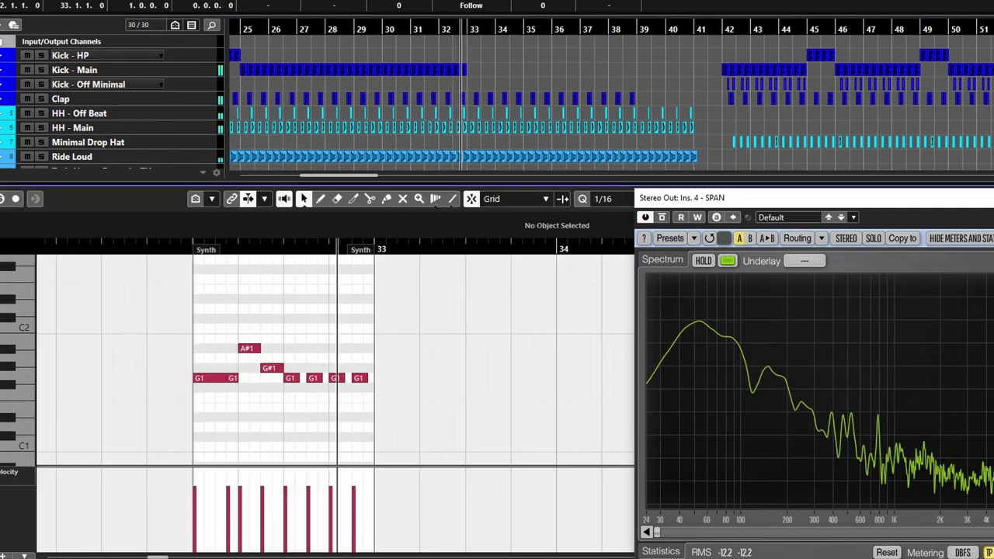
key(Escape)
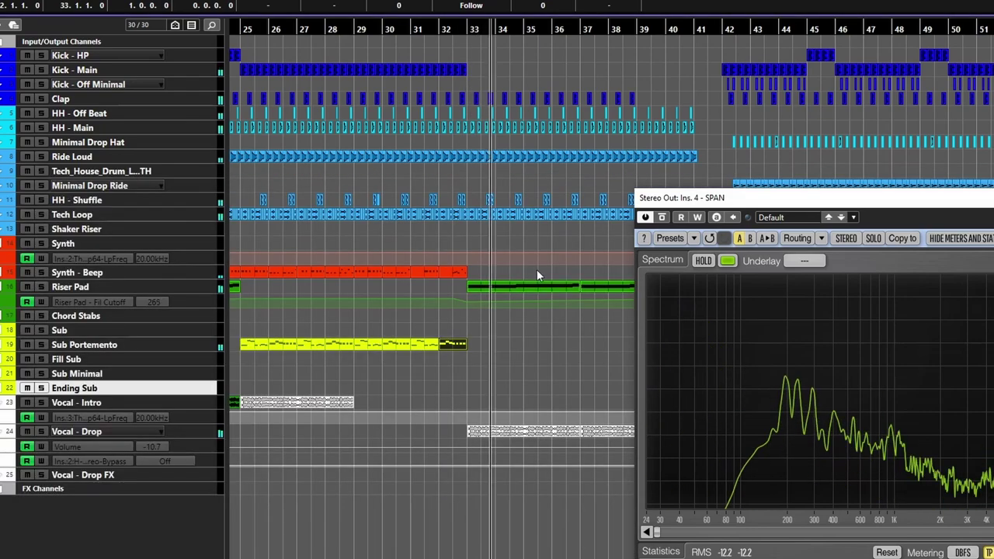
Select the Riser Pad parts from bar 33 to bar 41, examine their chord notes and close the editor
ctrl+scroll(540, 292, down, 2)
drag(471, 290, 597, 282)
key(Return)
ctrl+scroll(424, 346, down, 5)
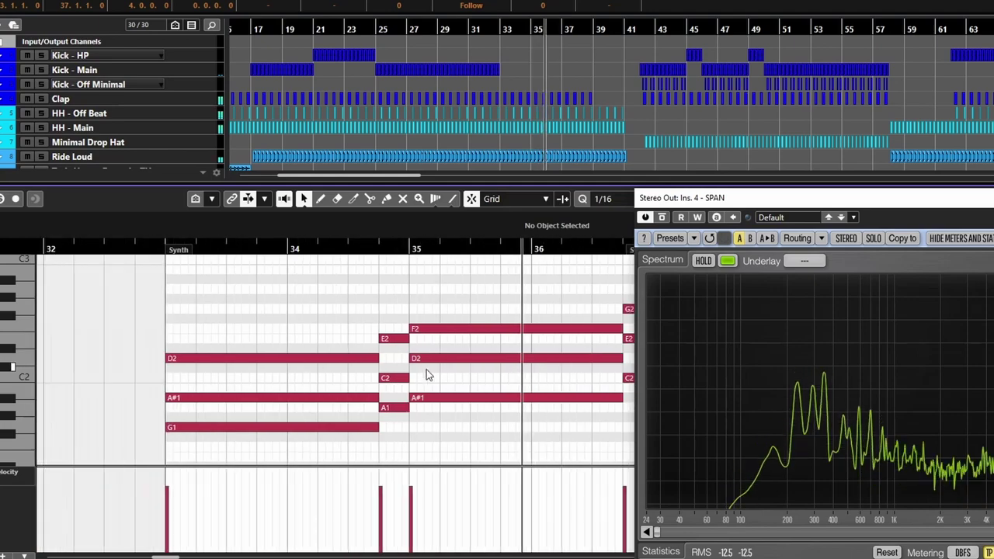
scroll(463, 380, right, 2)
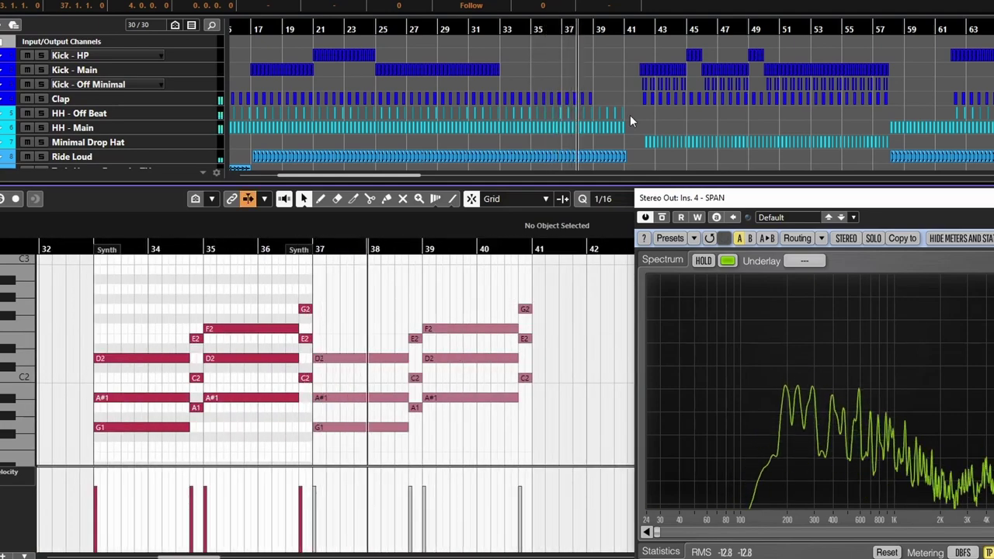
ctrl+scroll(630, 115, up, 4)
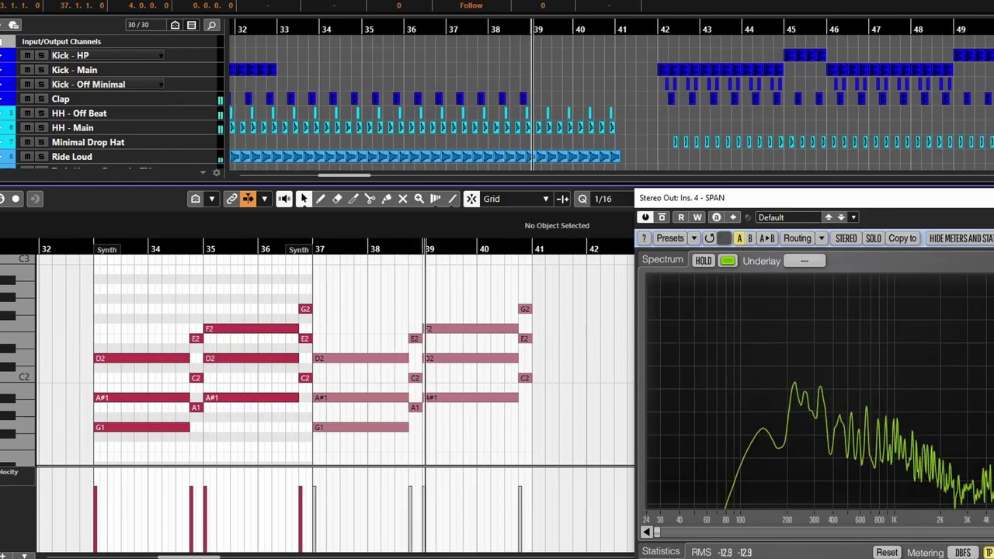
key(ctrl+alt+e)
scroll(399, 424, right, 2)
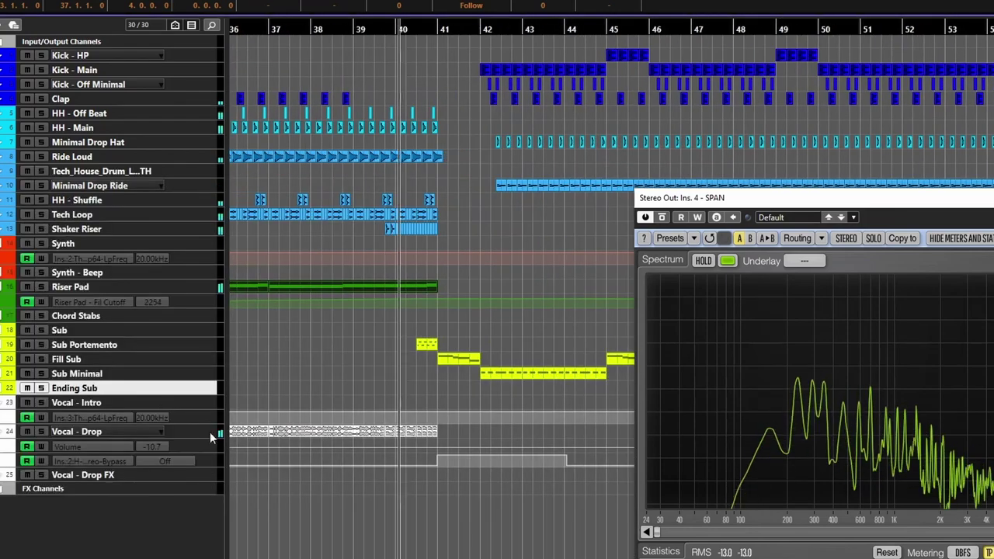
Follow the Fill Sub and Sub Minimal tracks from bar 41 and bring up Sub Minimal's Serum for viewing
click(105, 359)
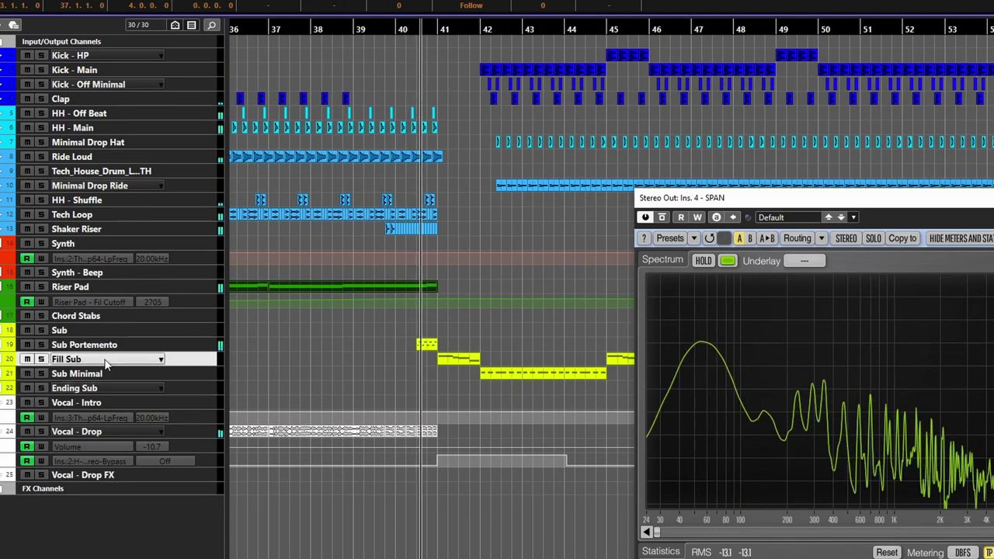
click(98, 373)
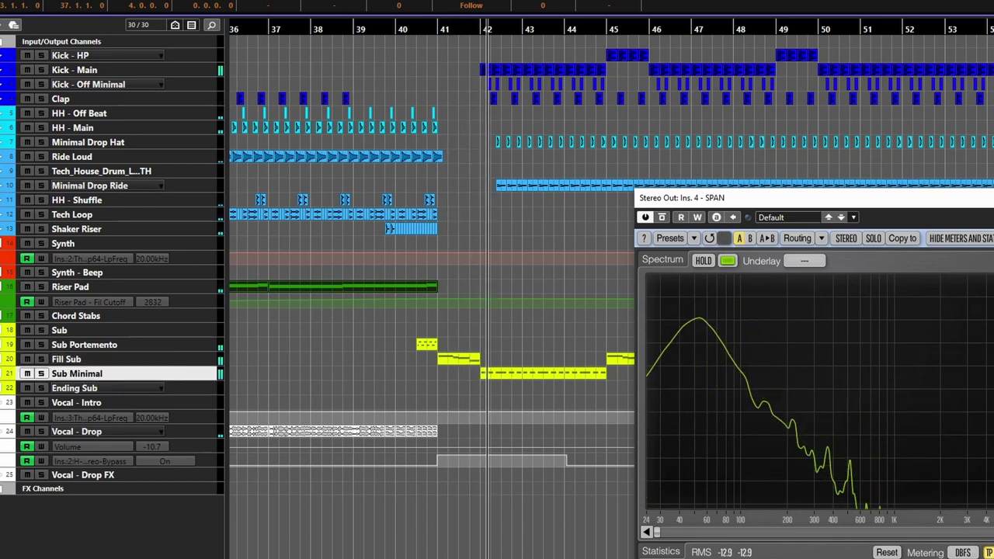
drag(993, 58, 629, 64)
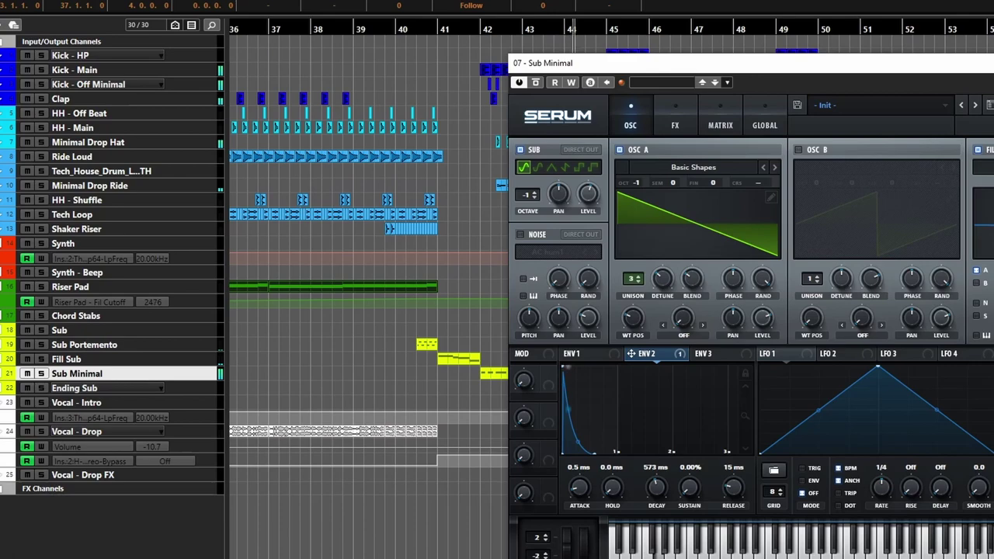
Select the Fill Sub track, examine its Serum oscillator and envelope settings, and close the plugin window
scroll(616, 185, right, 3)
click(146, 357)
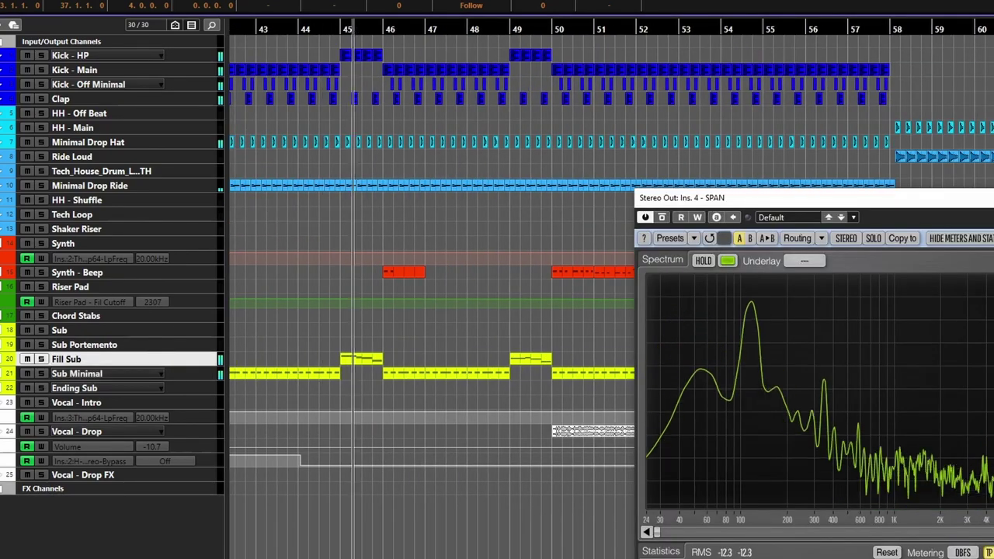
key(e)
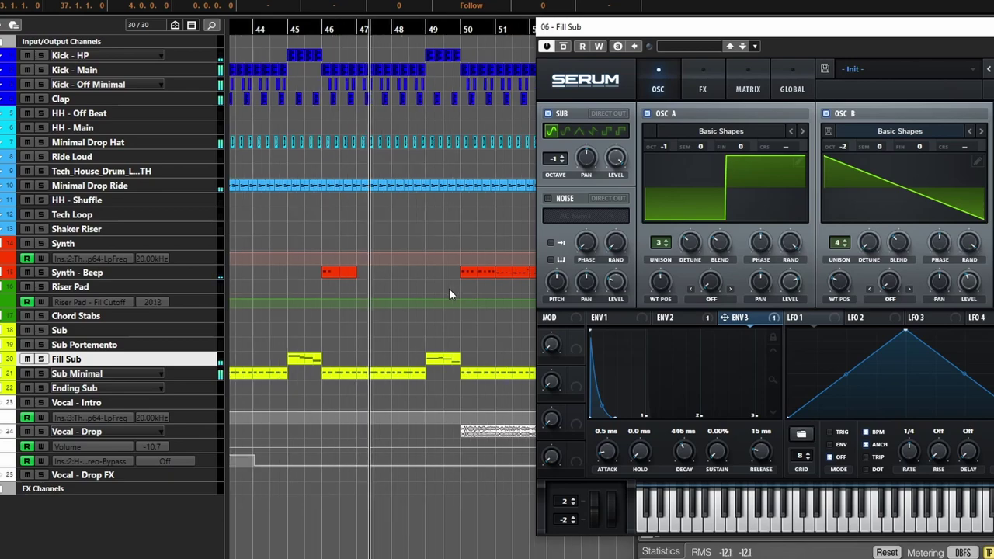
scroll(448, 288, down, 1)
key(alt+F4)
Select the Synth - Beep parts from bar 50 onward, examine their note pattern and close the editor
scroll(563, 247, down, 4)
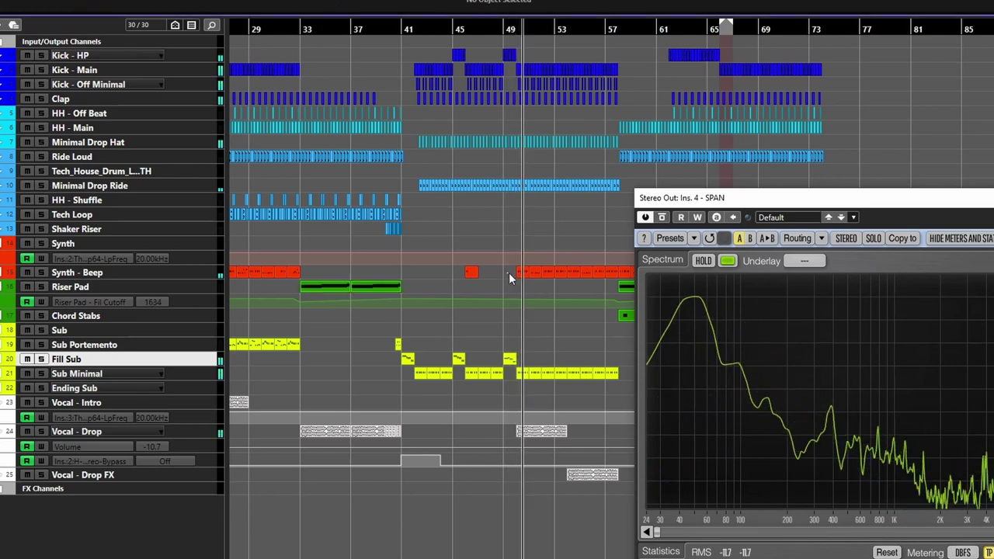
drag(582, 271, 603, 270)
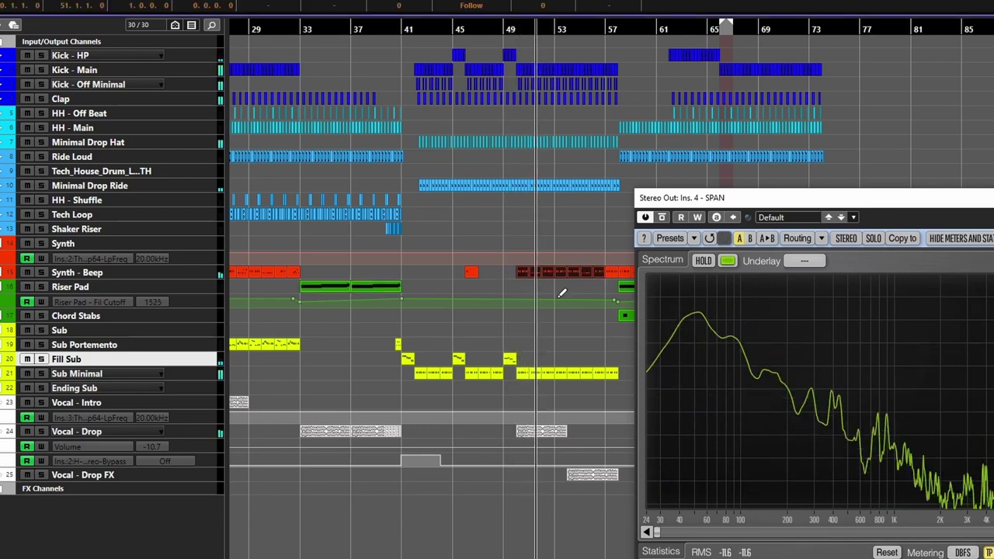
key(Return)
scroll(181, 369, up, 4)
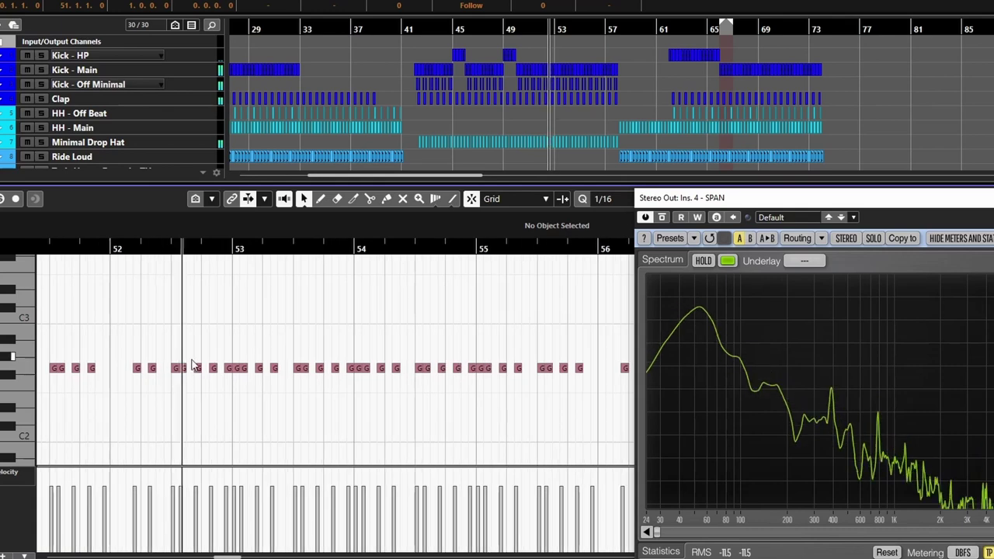
key(Return)
View the chord notes of the Chord Stabs parts from bar 58 to bar 66 and close the editor
key(g)
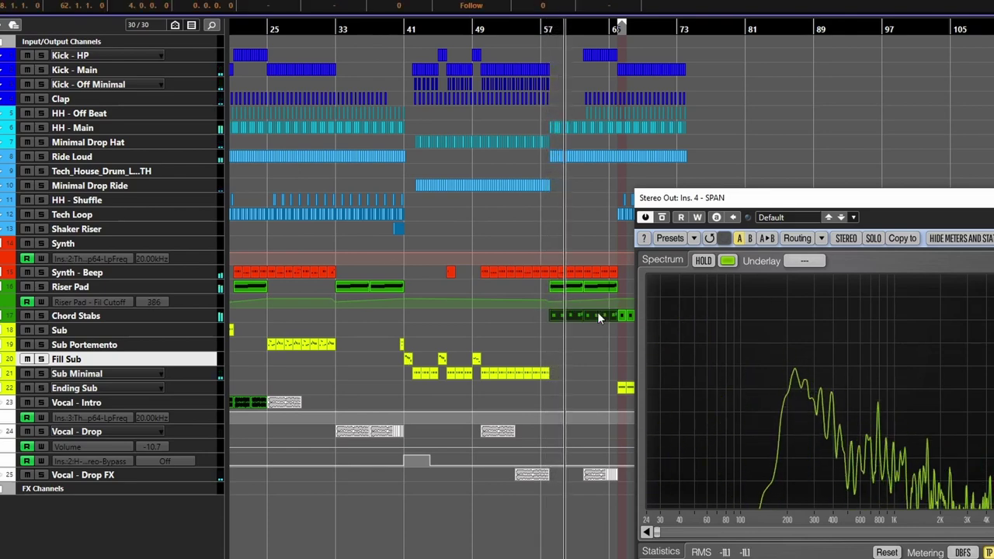
double_click(594, 314)
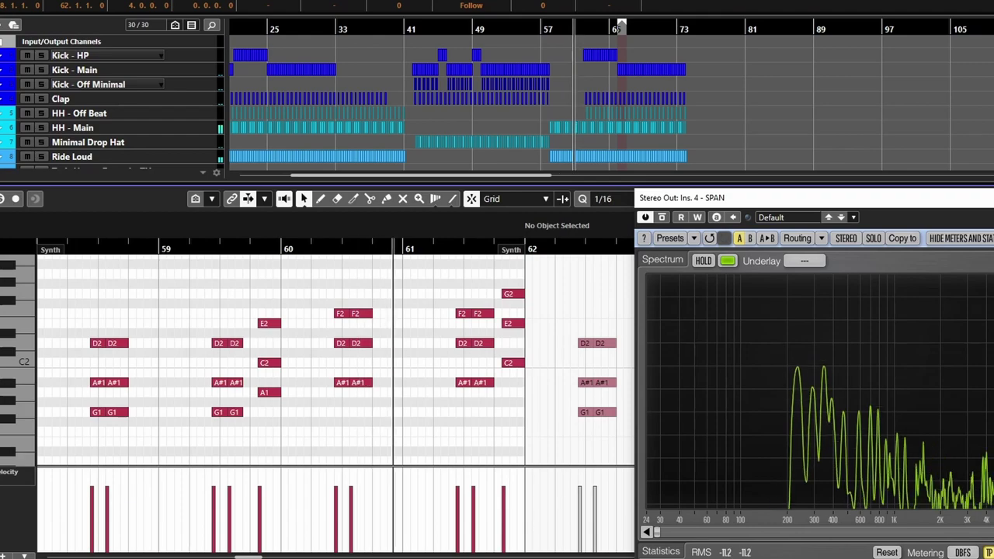
key(f)
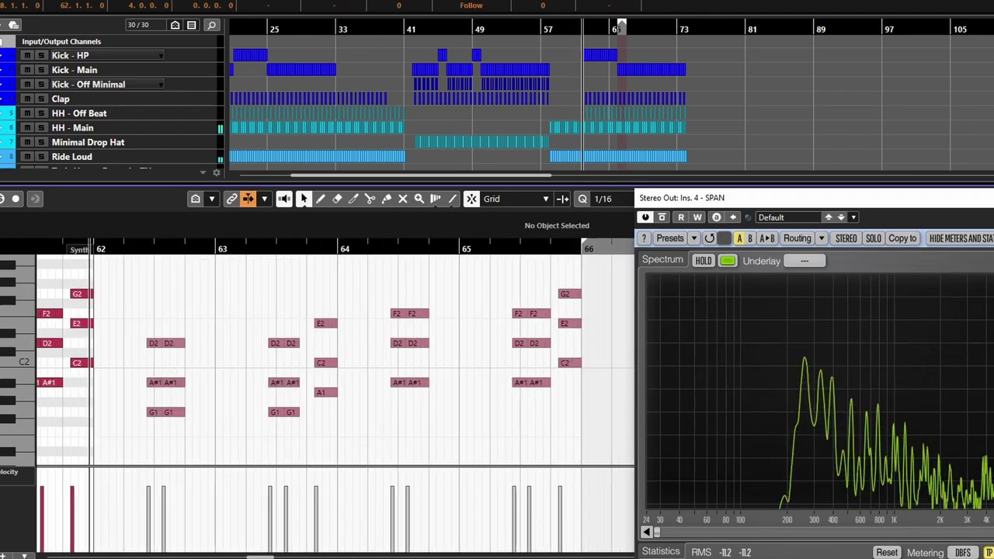
key(ctrl+alt+e)
Select the Chord Stabs track, examine its Serum oscillators, filter and envelope, and close the plugin window
click(72, 314)
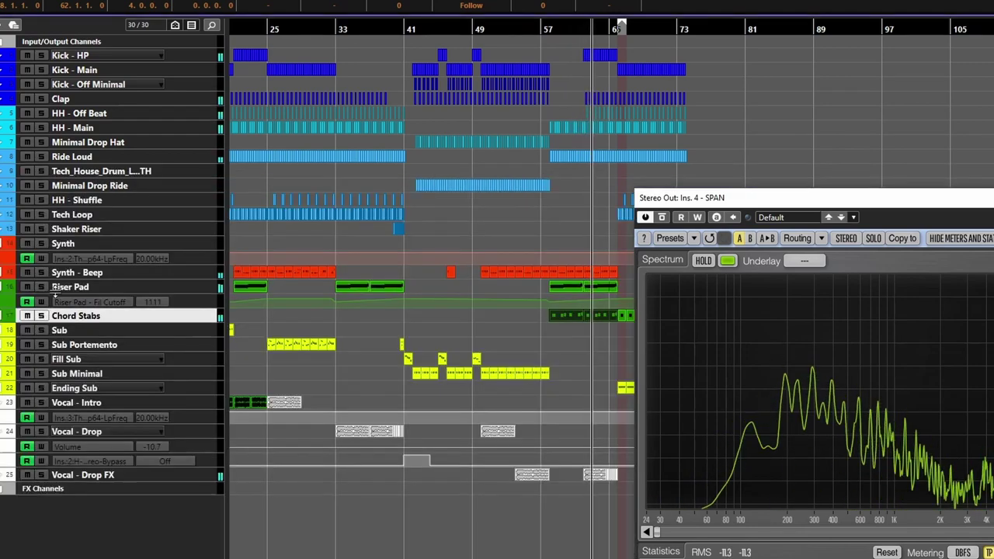
key(e)
drag(739, 96, 543, 67)
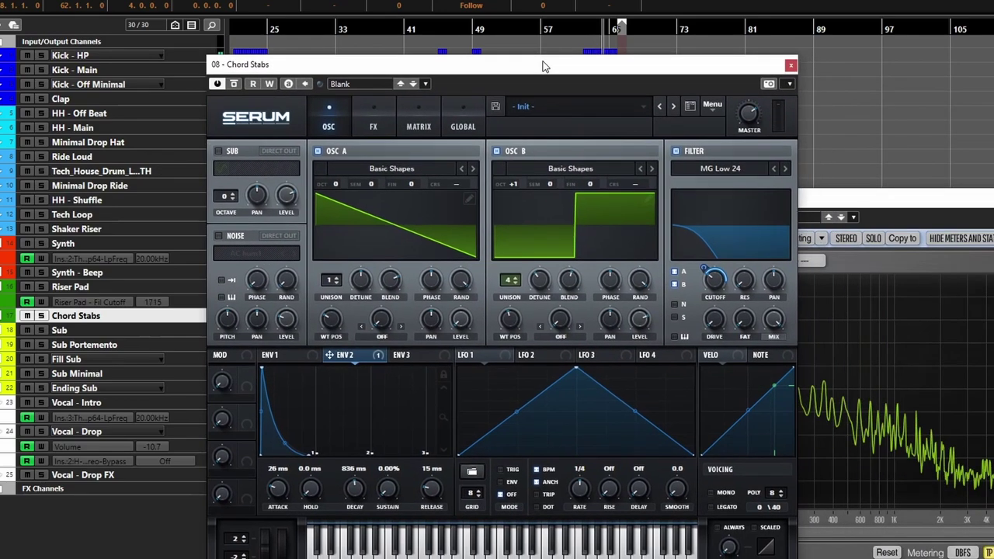
click(790, 67)
Follow the playback of the ending section from bar 66, with the Chord Stabs and Ending Sub parts in close view
scroll(571, 213, right, 3)
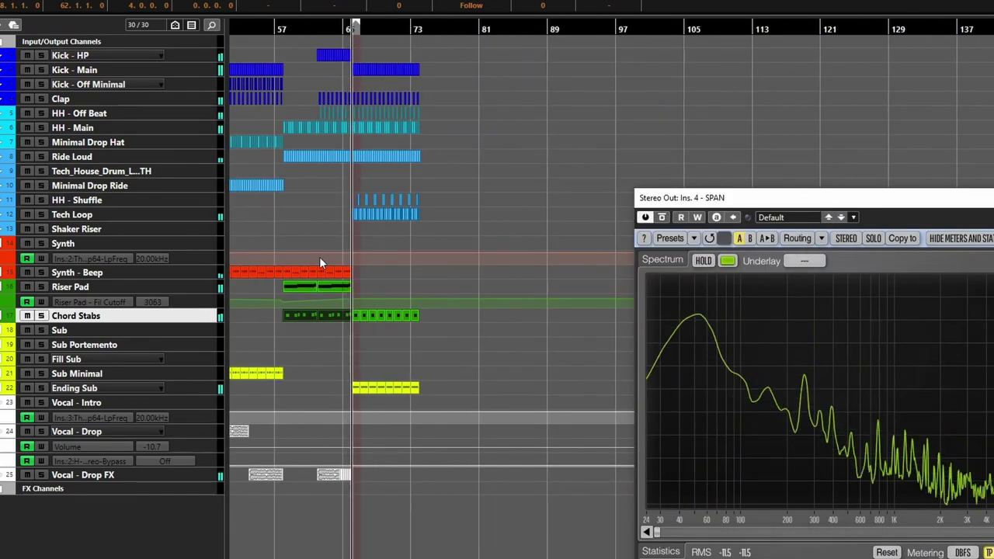
key(h)
key(h)
key(h)
key(h)
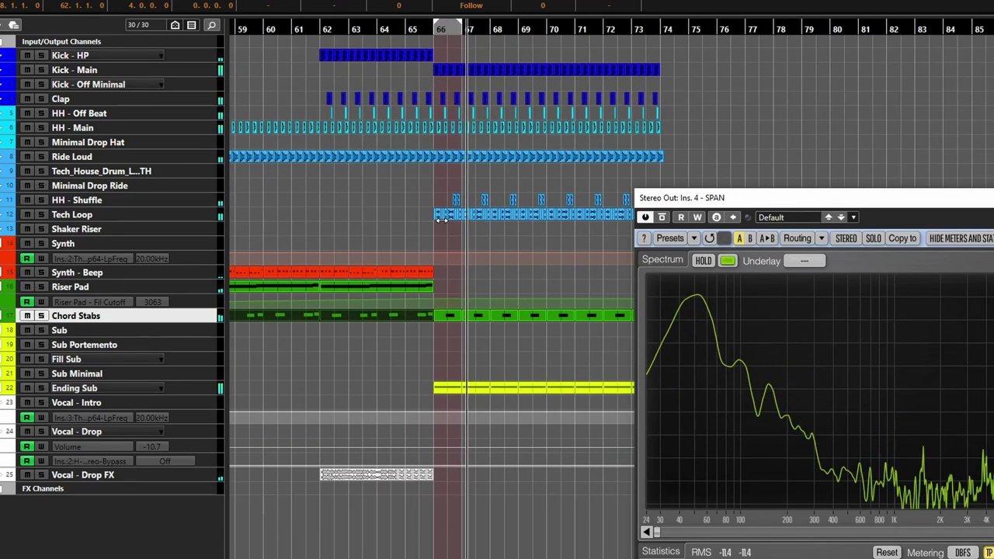
key(h)
key(h)
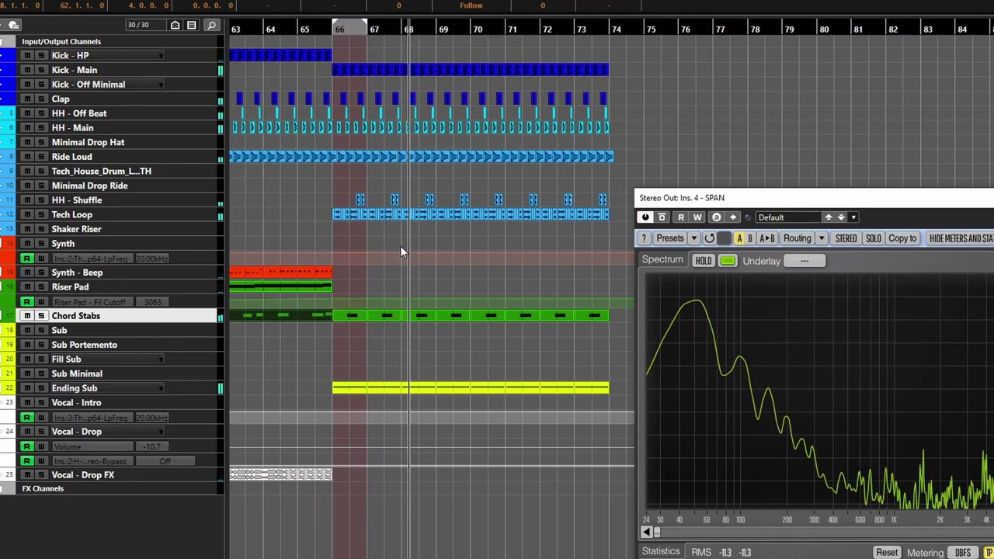